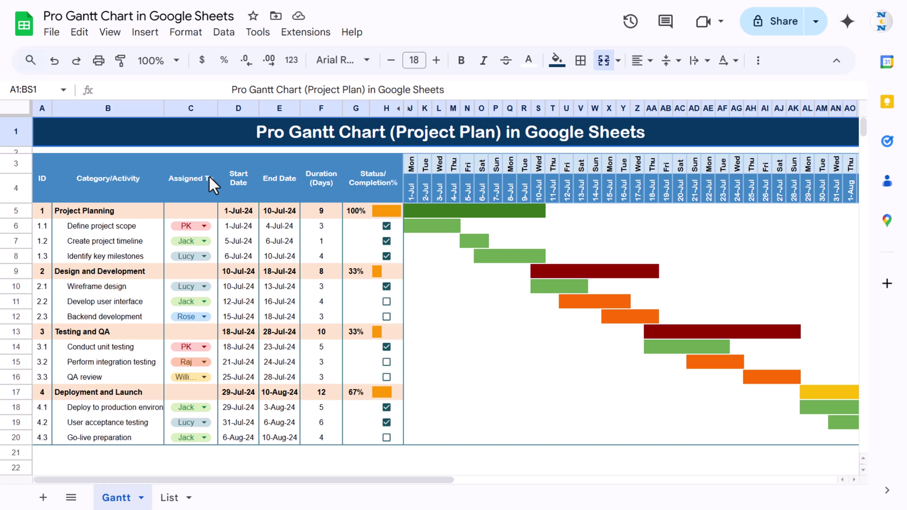
Examine the header columns of the Gantt sheet from ID through Status/Completion%
left_click_drag(43, 179, 33, 257)
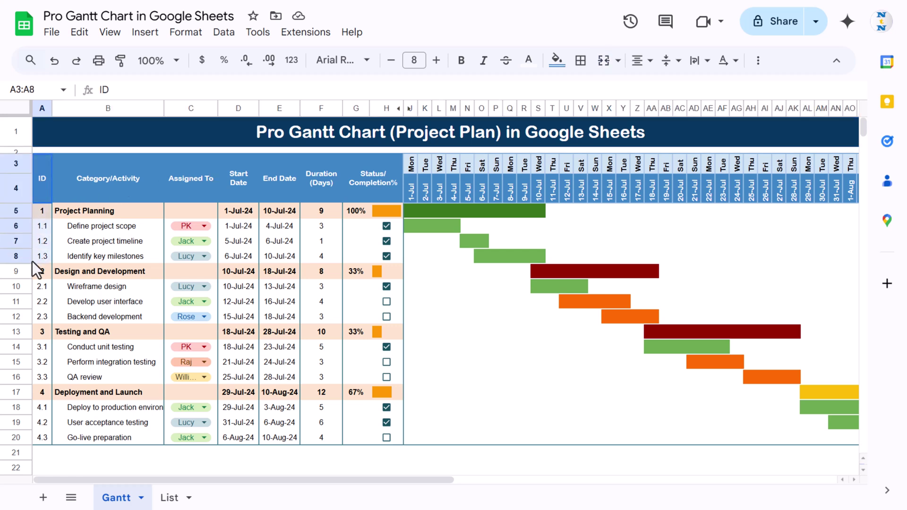
left_click(109, 188)
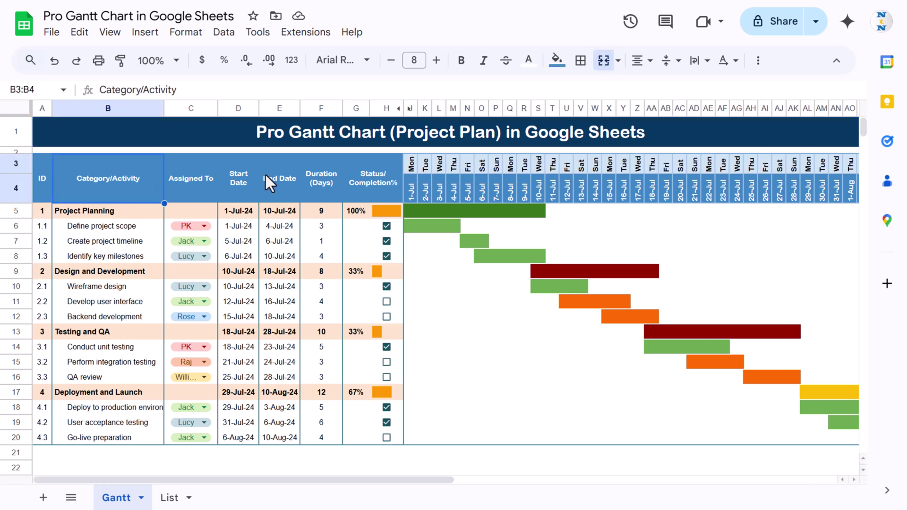
left_click(201, 176)
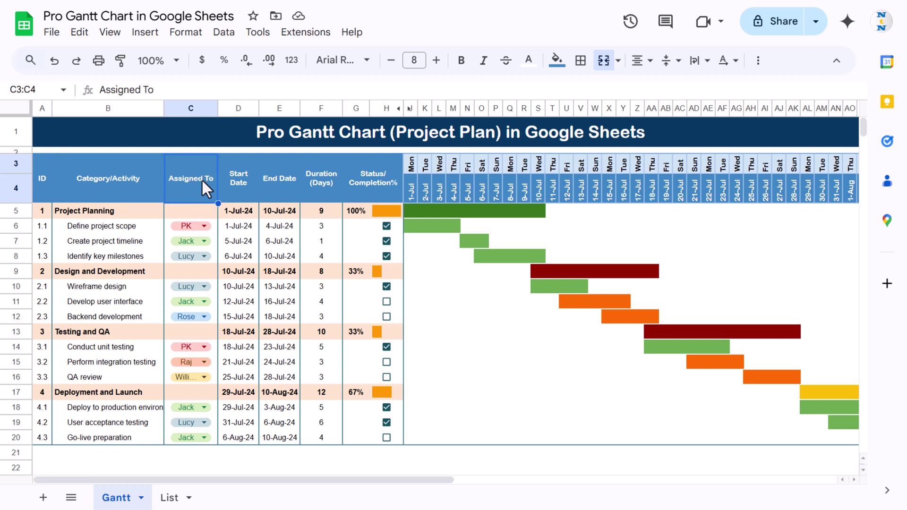
left_click(245, 180)
left_click(280, 179)
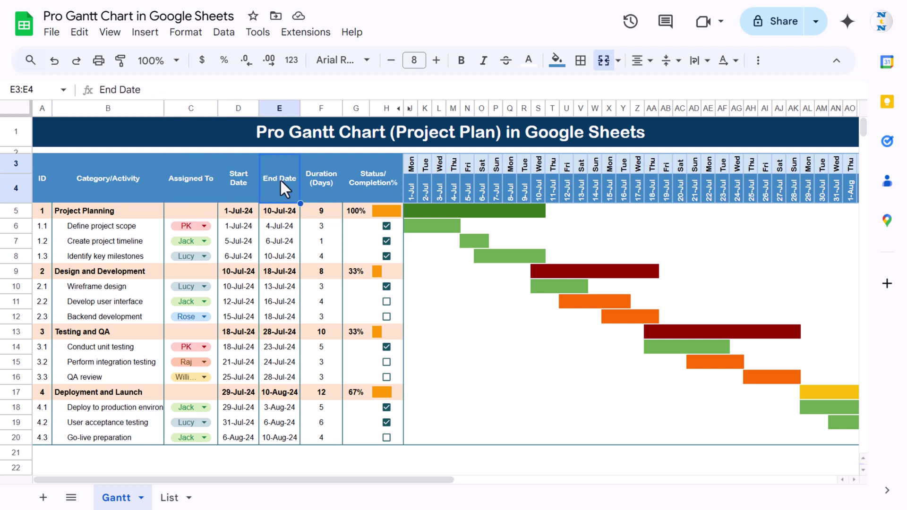
left_click(332, 177)
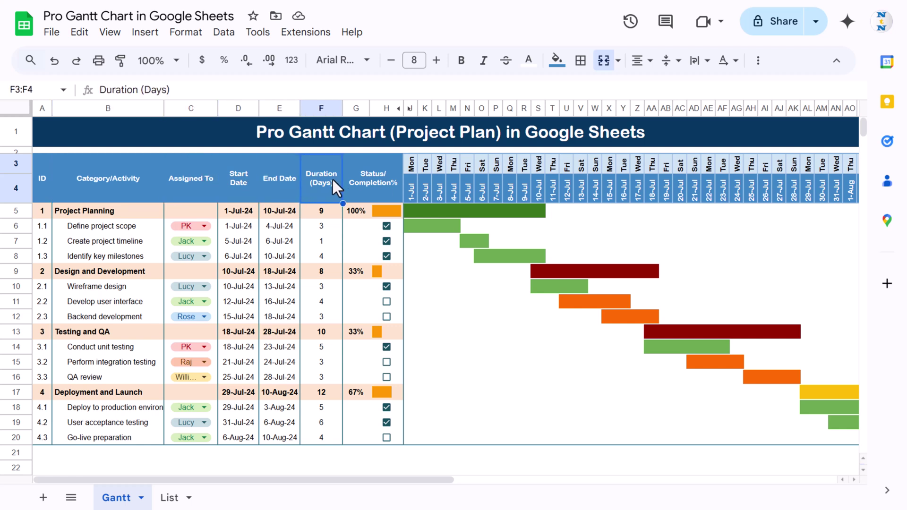
left_click(373, 183)
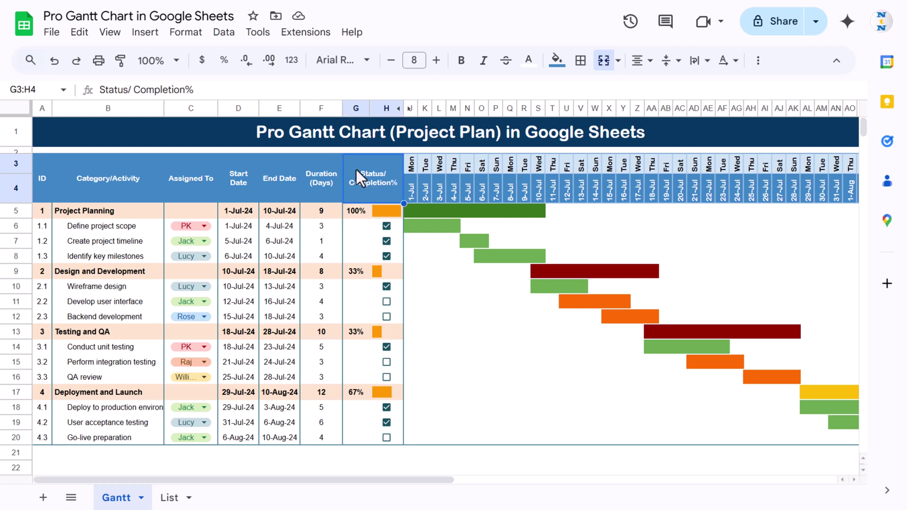
Examine the category rows, their sub-activities, and the assignee, date and duration cells of the Define project scope task
left_click(59, 211)
left_click_drag(43, 211, 141, 211)
left_click_drag(206, 211, 327, 211)
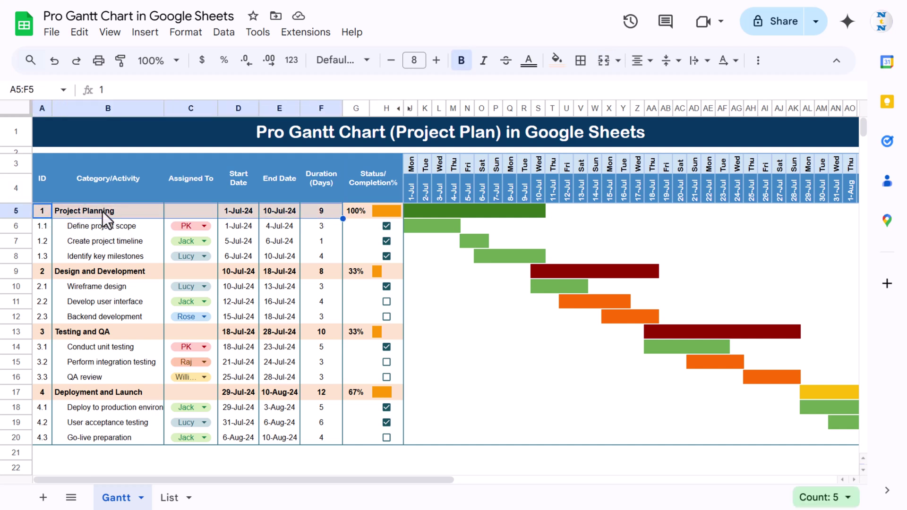
left_click_drag(94, 226, 101, 251)
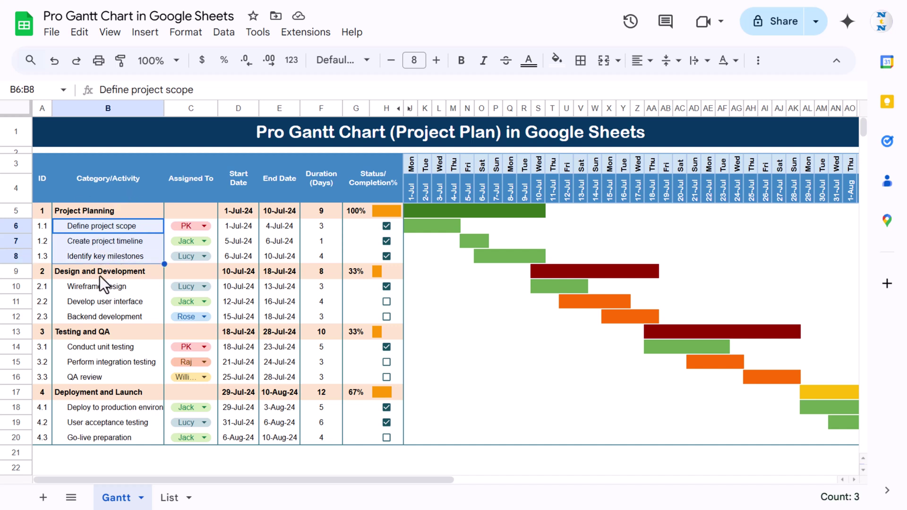
left_click(100, 276)
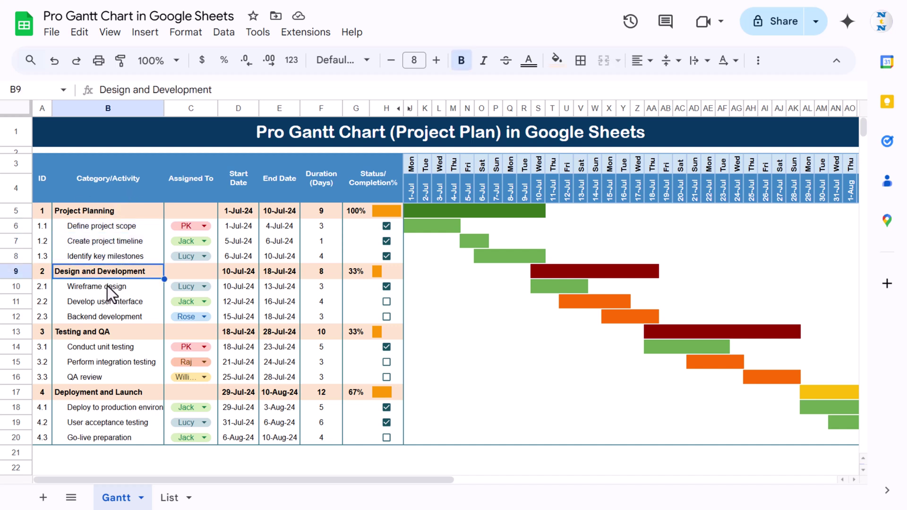
left_click_drag(105, 286, 109, 307)
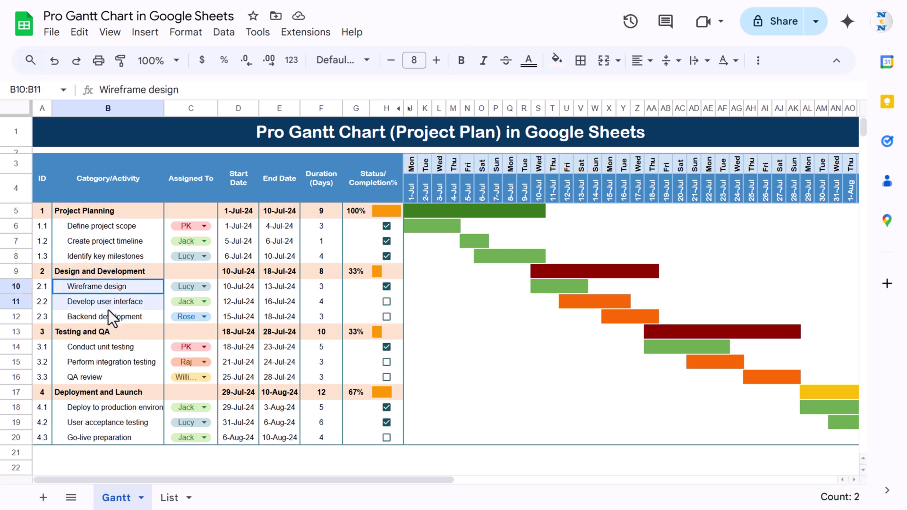
left_click(208, 228)
key("Escape")
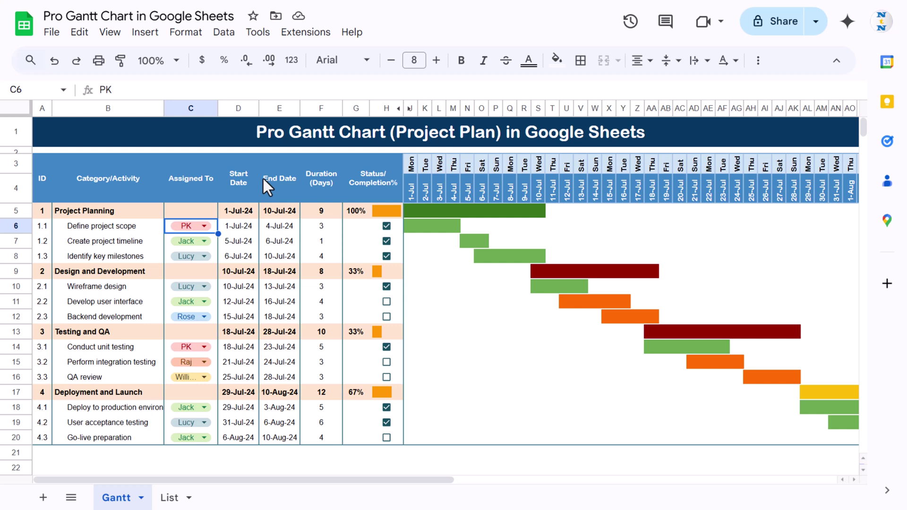
left_click(238, 227)
left_click(291, 226)
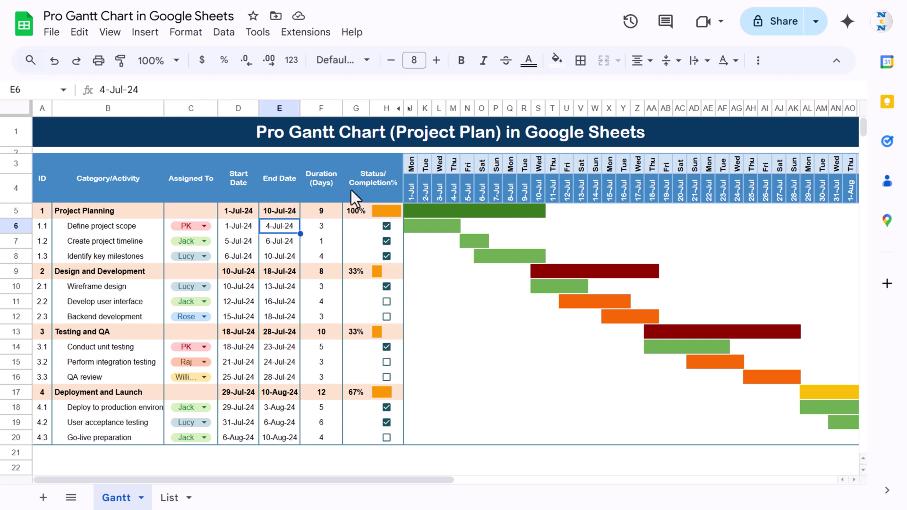
left_click(324, 226)
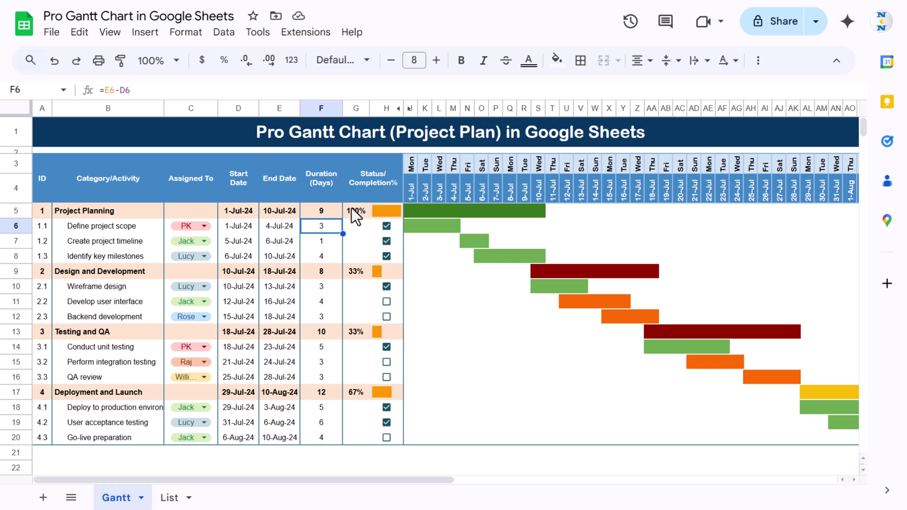
Mark the Identify key milestones task as not completed
left_click(387, 257)
left_click(387, 257)
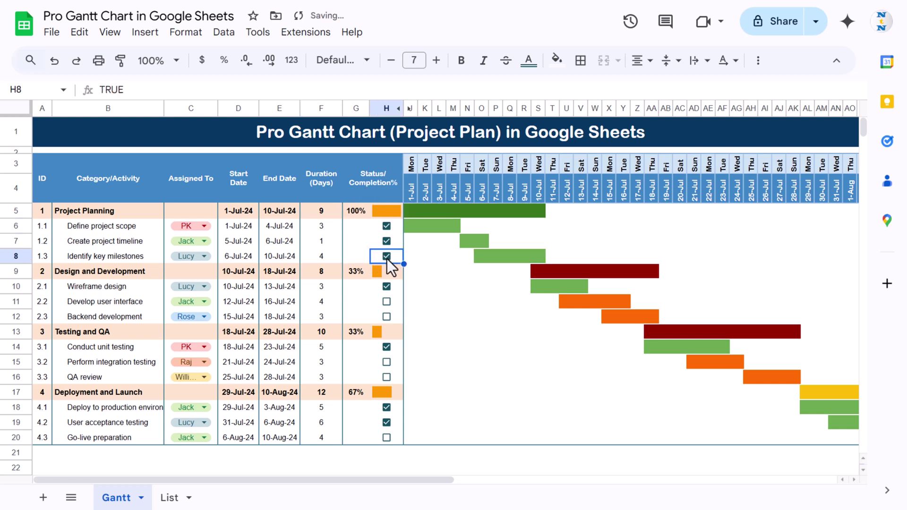
left_click(386, 256)
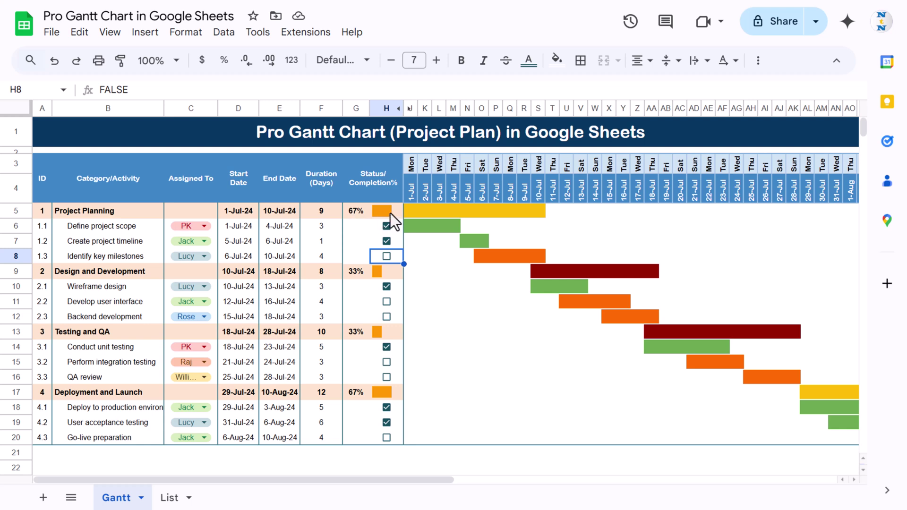
Unmark the Create project timeline and Define project scope tasks, and mark both as completed again
left_click(387, 240)
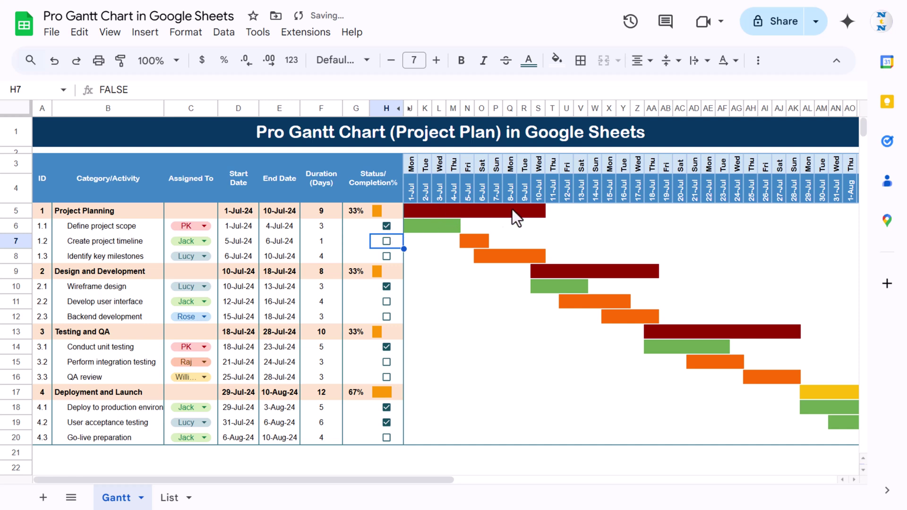
left_click(386, 225)
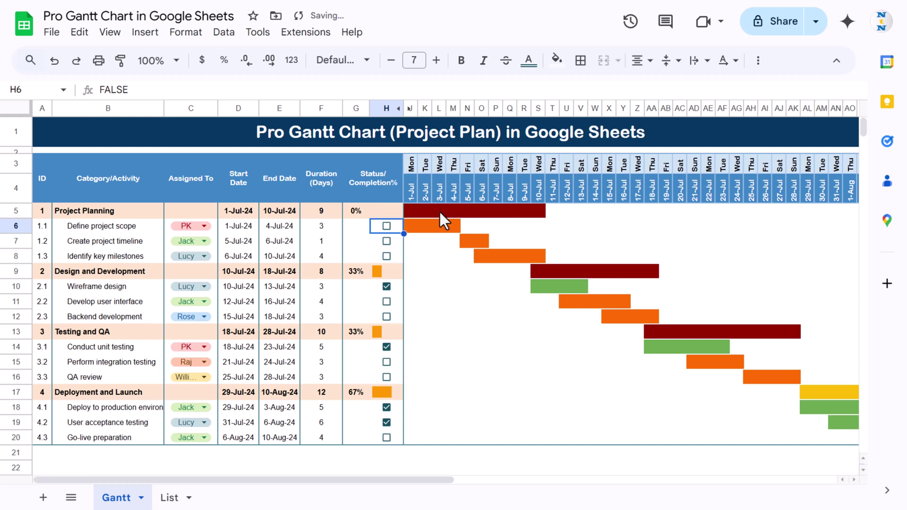
left_click(388, 227)
left_click(386, 241)
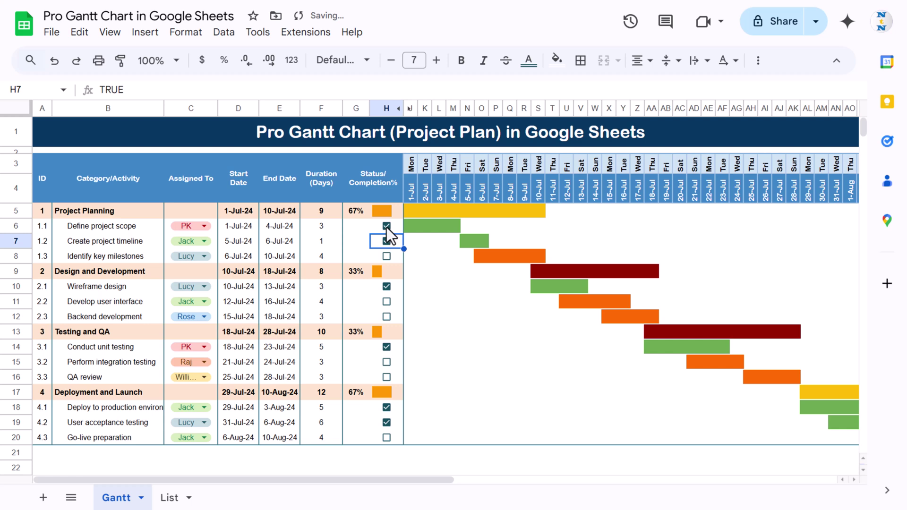
left_click(386, 227)
left_click(388, 227)
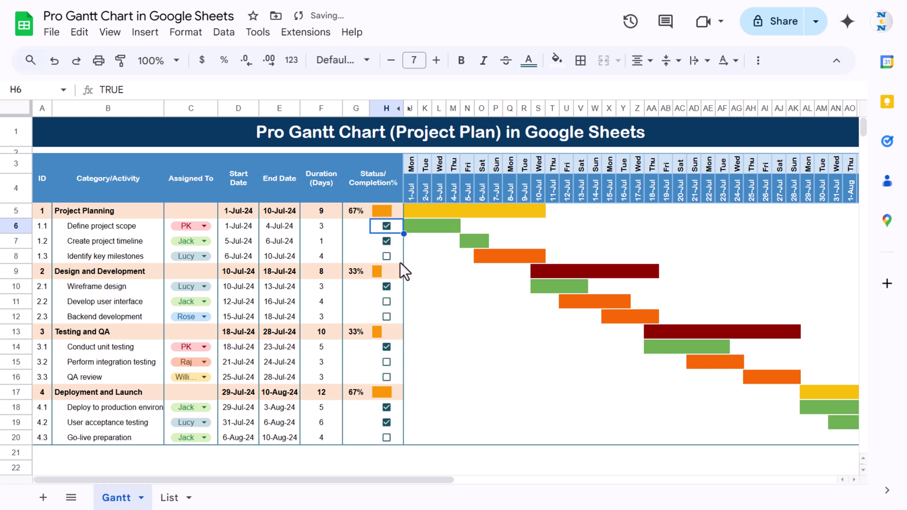
Mark Develop user interface, Backend development, Perform integration testing and QA review as completed
left_click(388, 305)
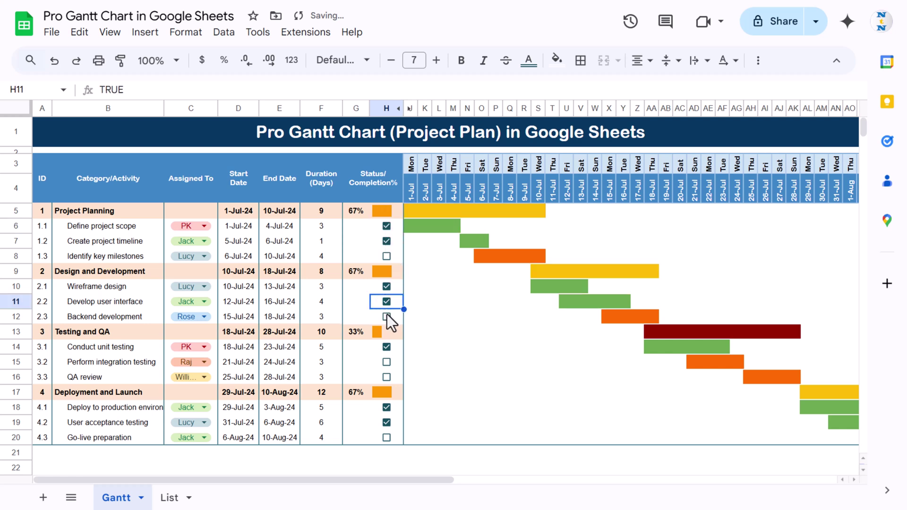
left_click(387, 315)
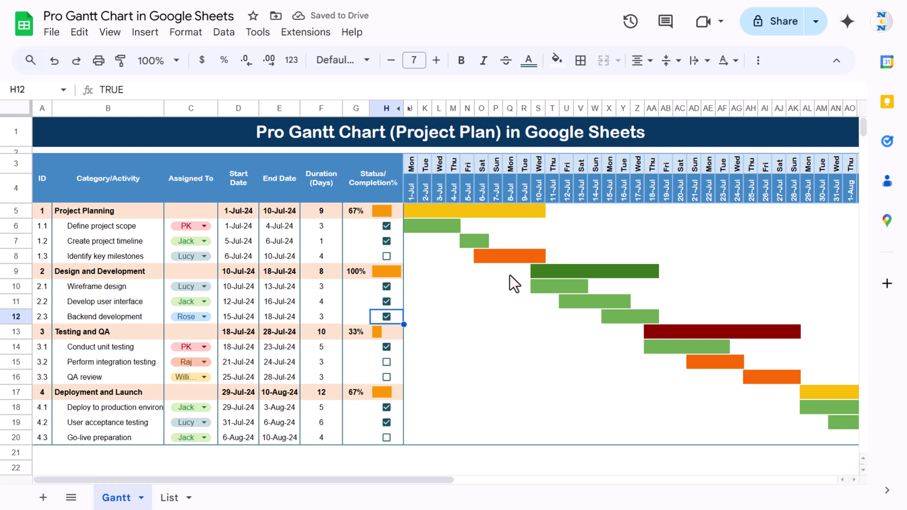
left_click(386, 362)
left_click(385, 362)
left_click(387, 348)
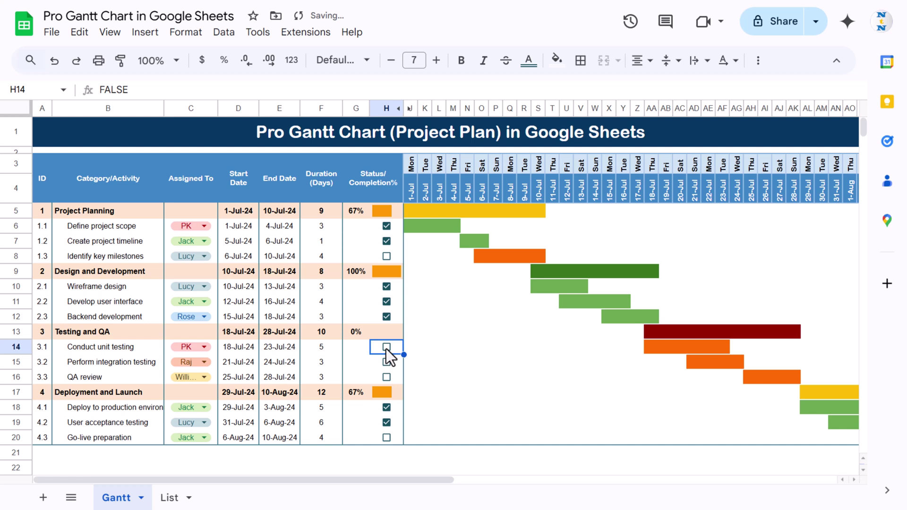
left_click(387, 349)
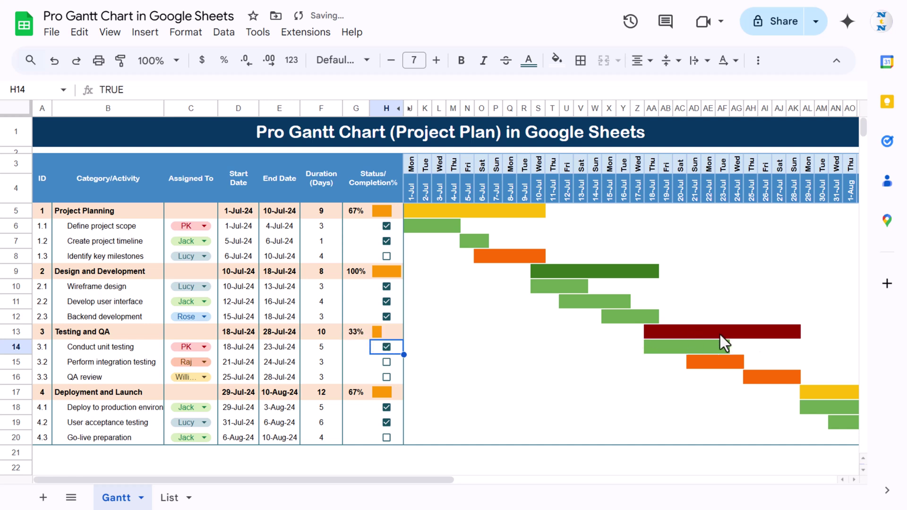
left_click(385, 362)
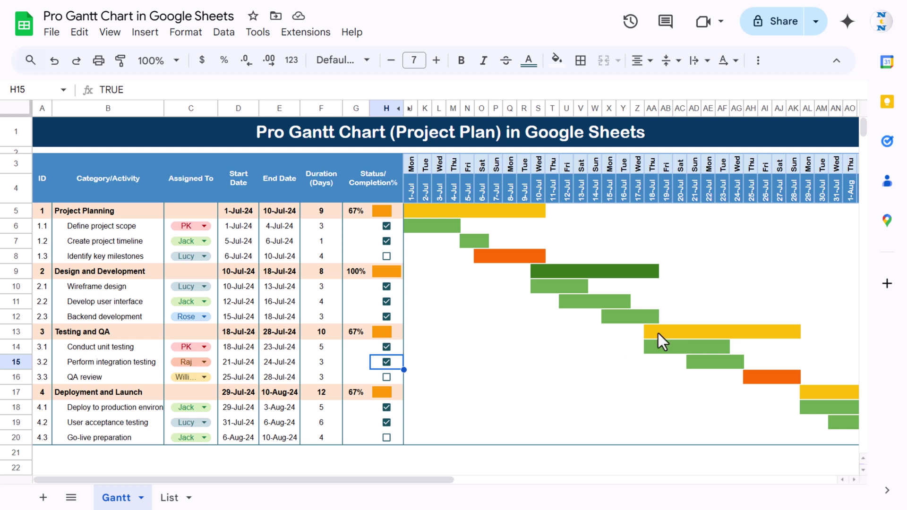
left_click(386, 377)
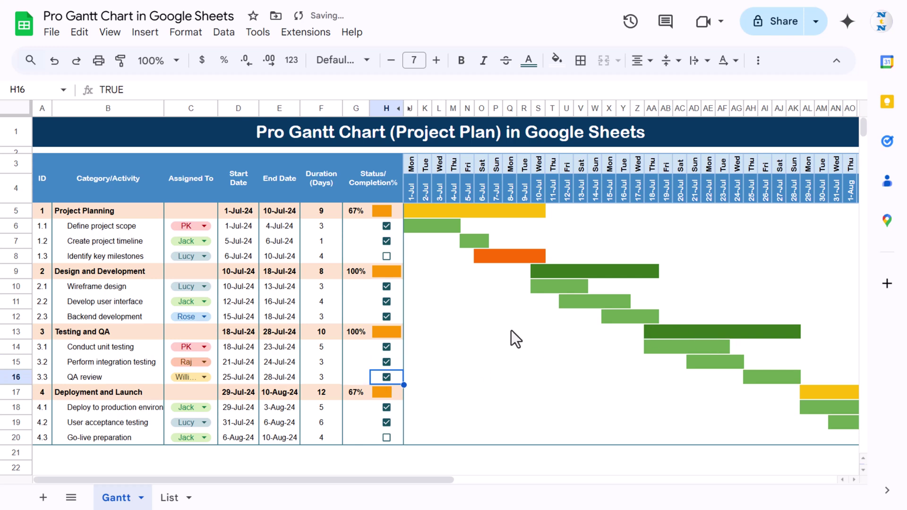
Toggle the completion checkbox of the Go-live preparation task on and off again
scroll(472, 331, "down", 2)
left_click(386, 366)
left_click(386, 366)
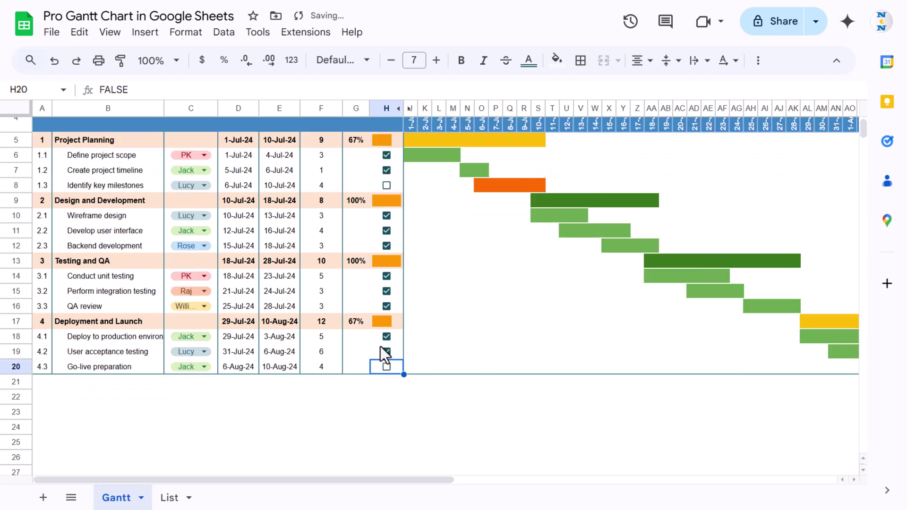
scroll(344, 325, "up", 2)
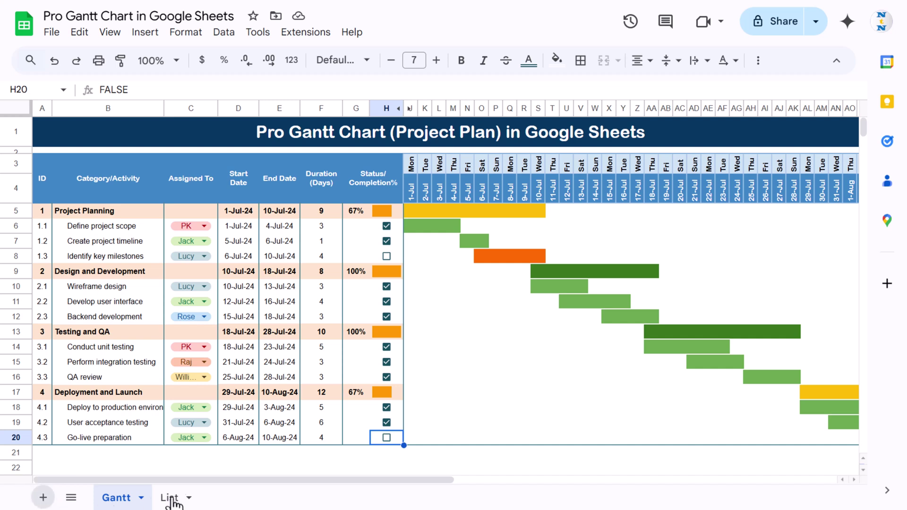
Add a new sheet and paste the Gantt sheet's headers A3:H4 into it at A3 as plain values
key("shift+F11")
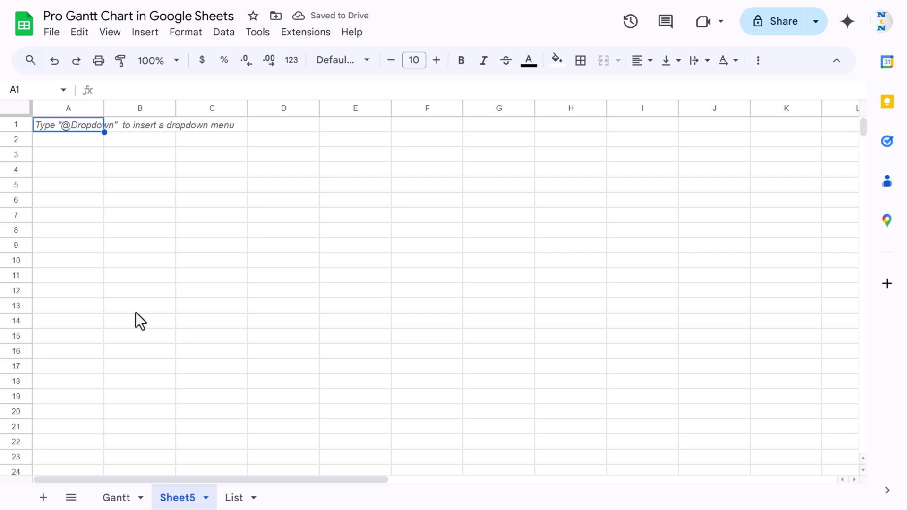
left_click(117, 498)
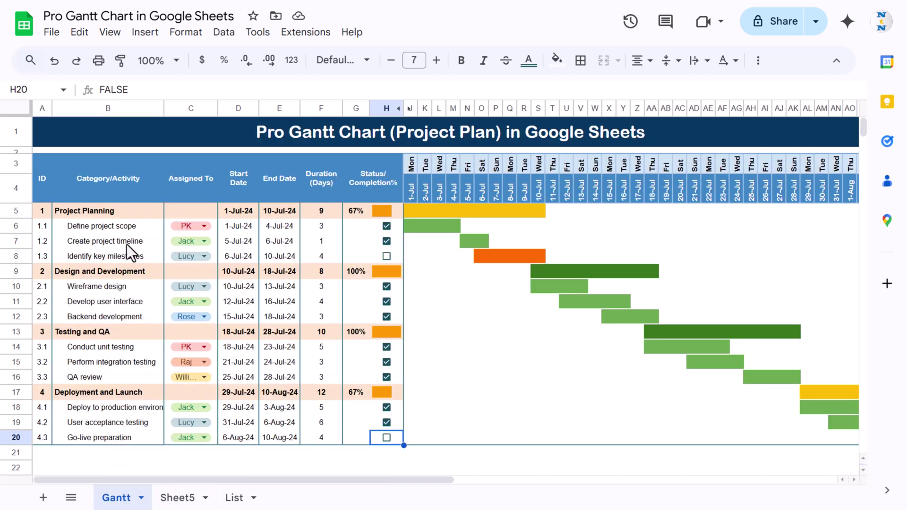
left_click(42, 178)
left_click_drag(44, 178, 386, 181)
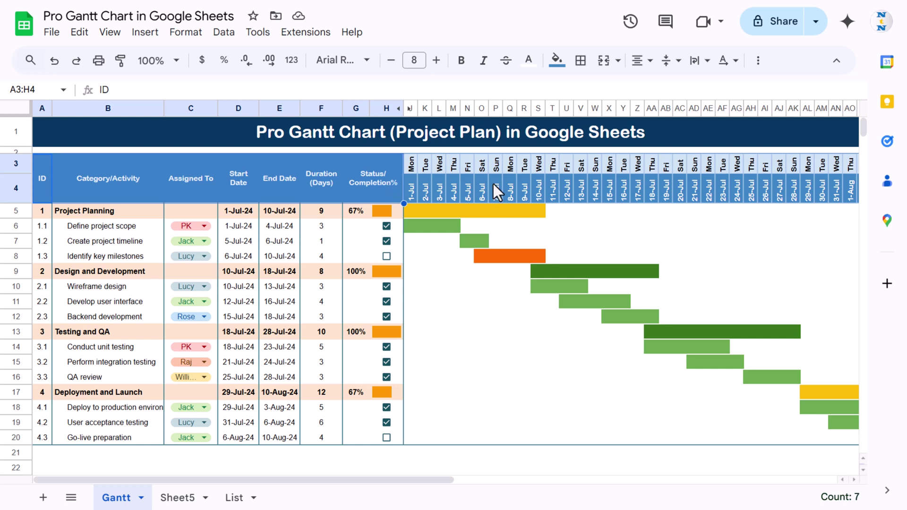
key("ctrl+c")
left_click(182, 497)
left_click(47, 159)
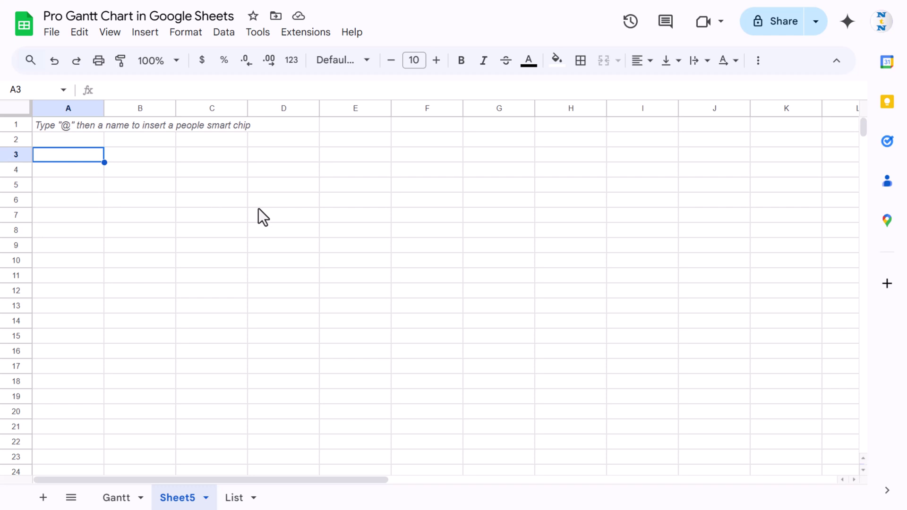
key("ctrl+v")
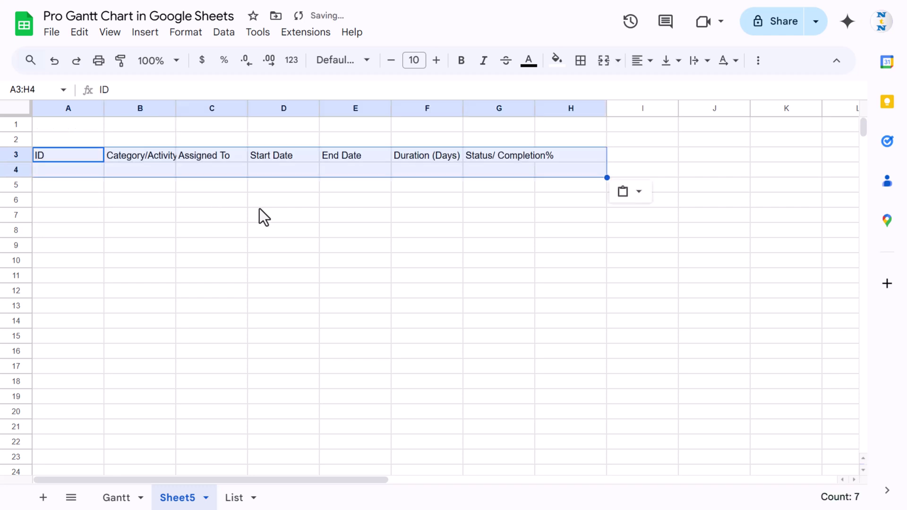
left_click(198, 189)
Merge the header cells A3:H4 vertically so each column heading spans rows 3 and 4
left_click_drag(83, 155, 542, 164)
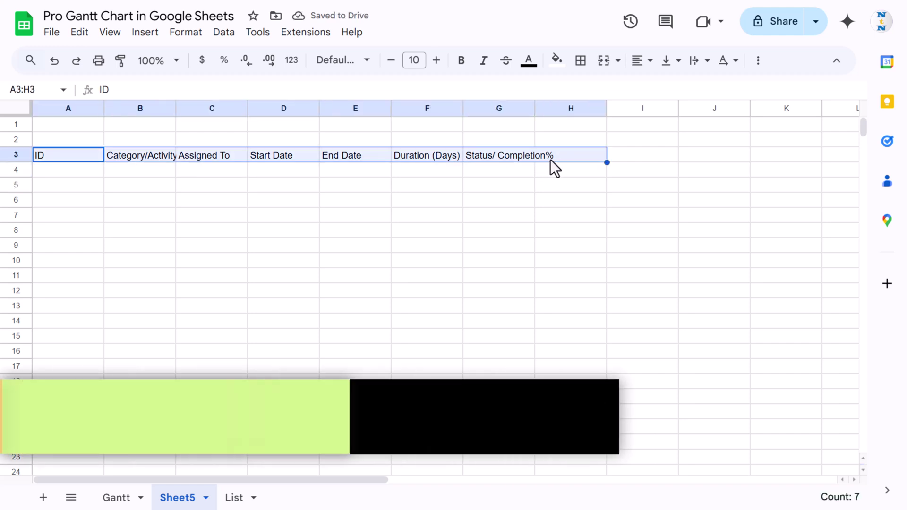
left_click(553, 171, "shift")
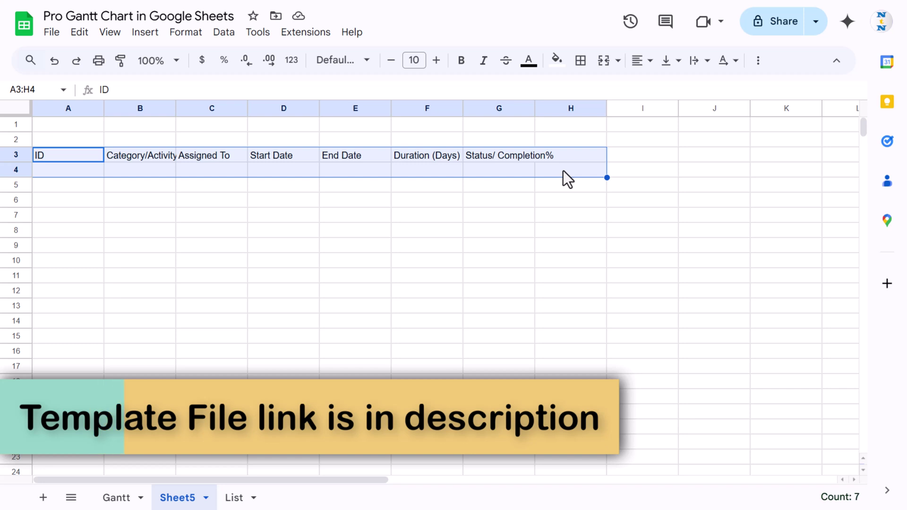
left_click(617, 60)
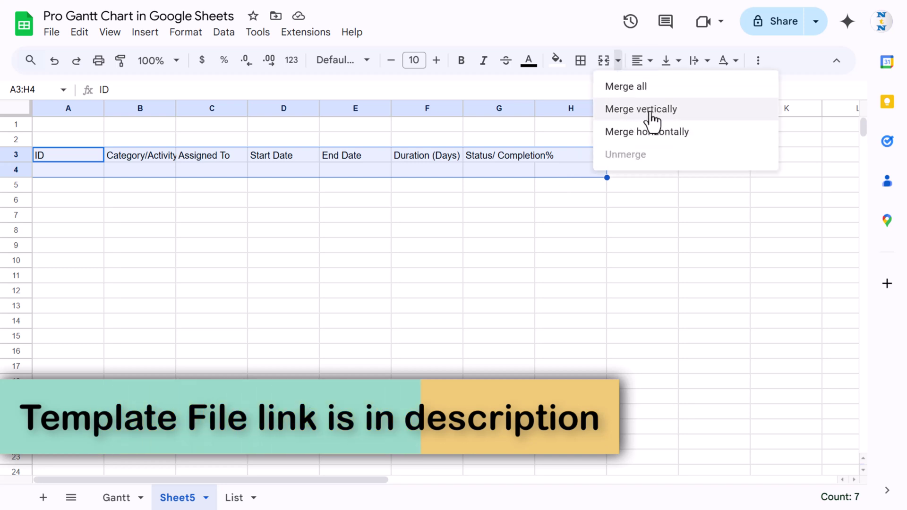
left_click(620, 113)
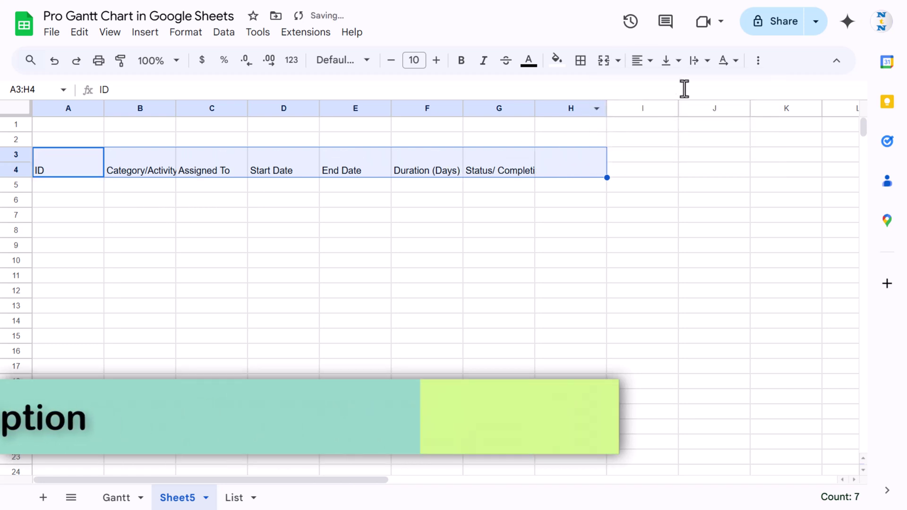
Align the headers in A3:H4 to the middle vertically and center horizontally, and wrap their text
left_click(677, 62)
left_click(691, 87)
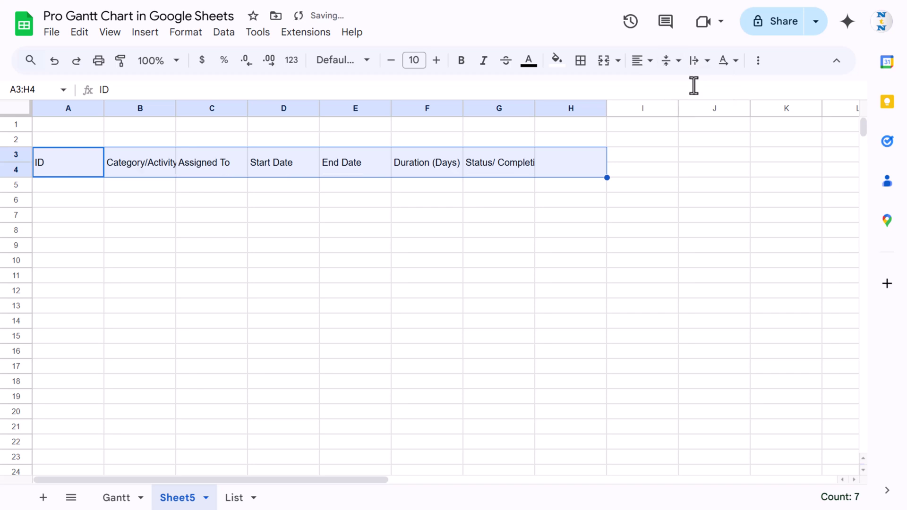
left_click(642, 62)
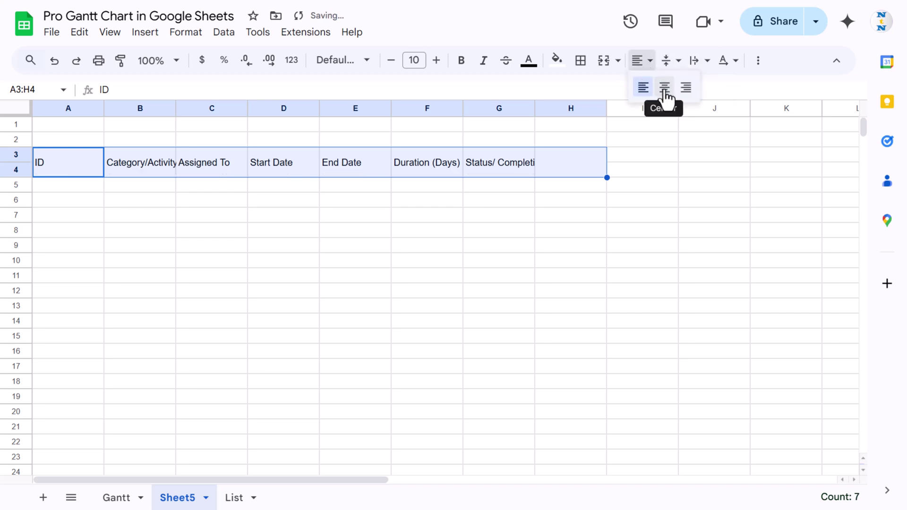
left_click(665, 88)
left_click(701, 60)
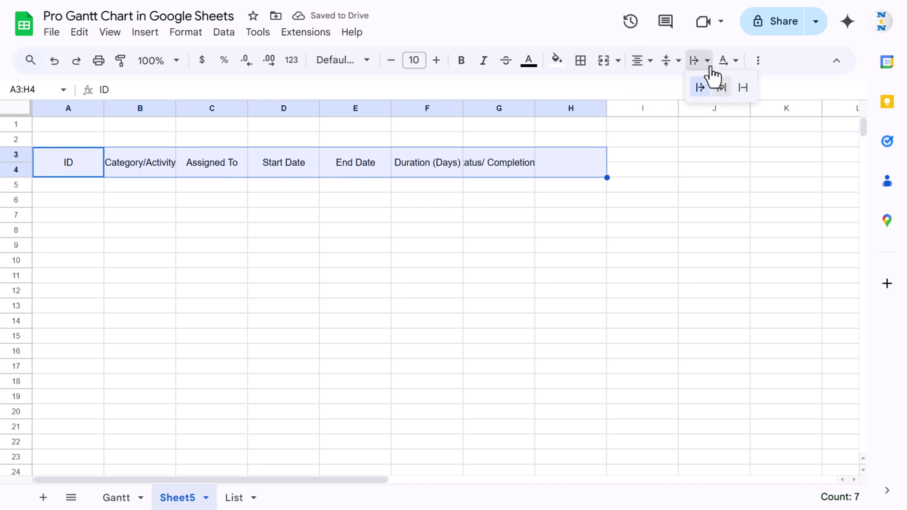
left_click(721, 92)
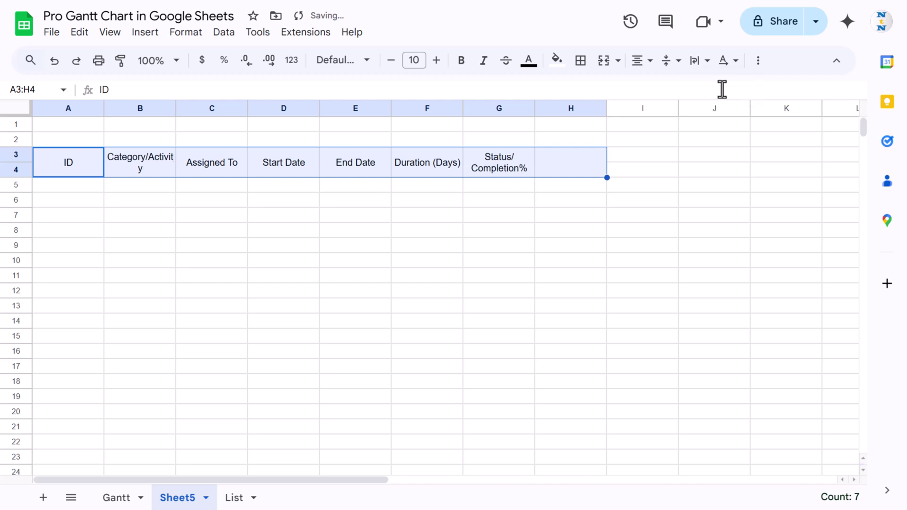
Narrow columns A and C, widen column B to fit its header, and narrow columns D to F together
left_click(216, 186)
left_click_drag(107, 104, 52, 110)
left_click_drag(125, 108, 158, 110)
left_click_drag(229, 108, 216, 108)
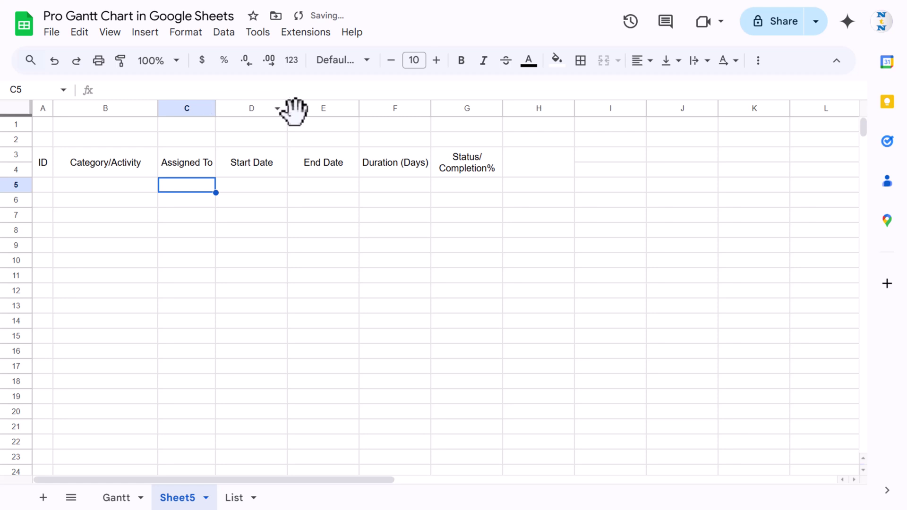
left_click(246, 109)
left_click(407, 108, "shift")
left_click_drag(430, 108, 384, 108)
Merge G3:H4 into a single Status/ Completion% header cell
left_click(414, 157)
mouse_move(461, 172)
left_mouse_down()
mouse_move(474, 172)
mouse_move(404, 172)
mouse_move(472, 172)
left_mouse_up()
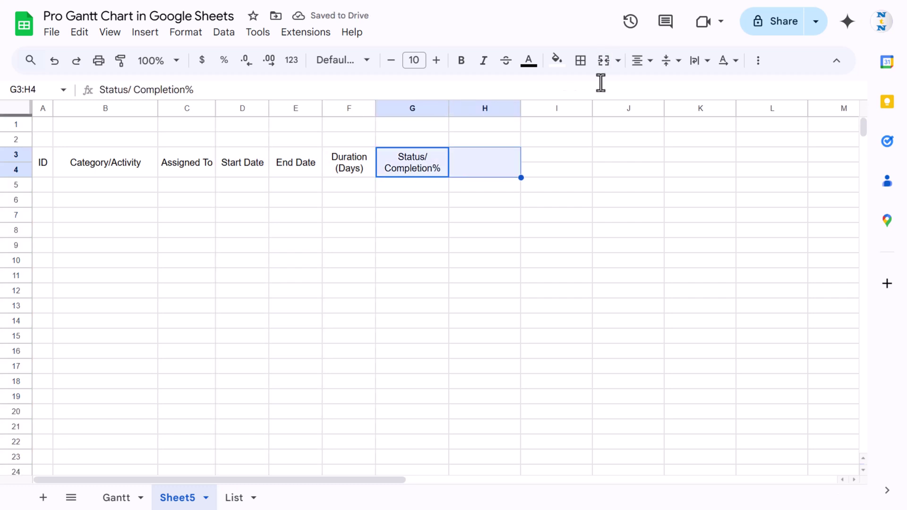
left_click(603, 61)
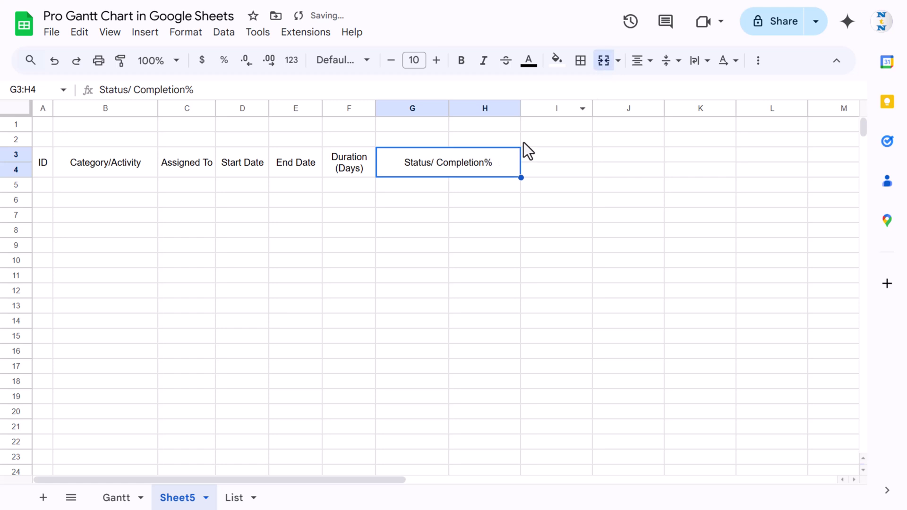
Narrow columns G and H together, and make column G narrower than H
left_click(418, 110)
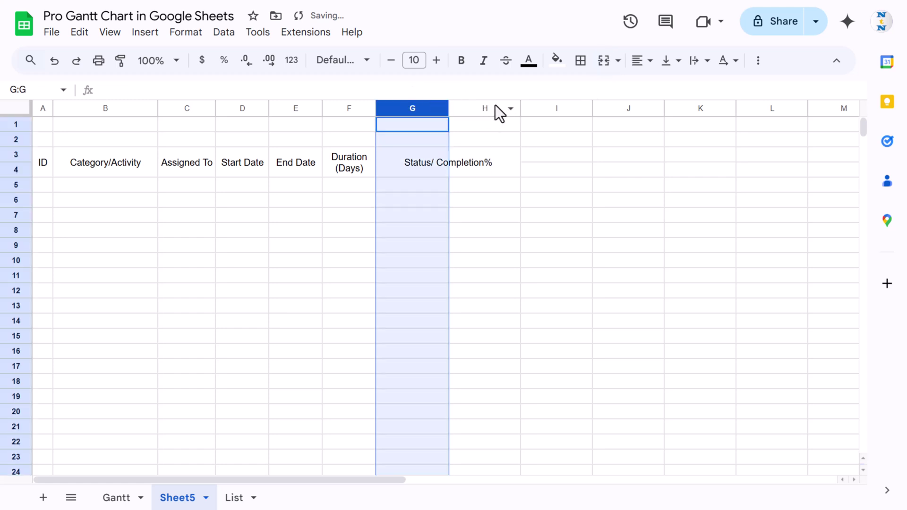
left_click(495, 107, "shift")
left_click_drag(520, 107, 505, 106)
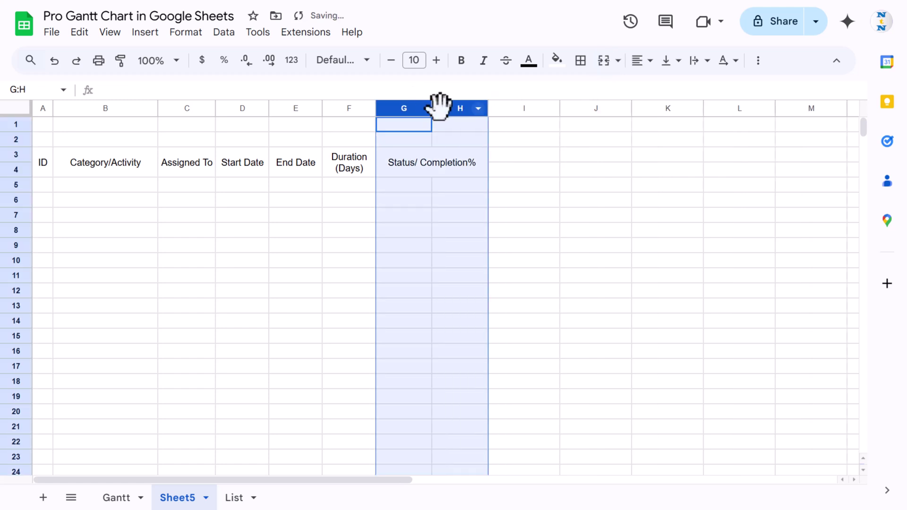
left_click(437, 135)
left_click_drag(431, 109, 415, 109)
Copy the task data A5:G20 from the Gantt sheet and paste it as plain values at A5 in Sheet5
left_click(75, 184)
key("Left")
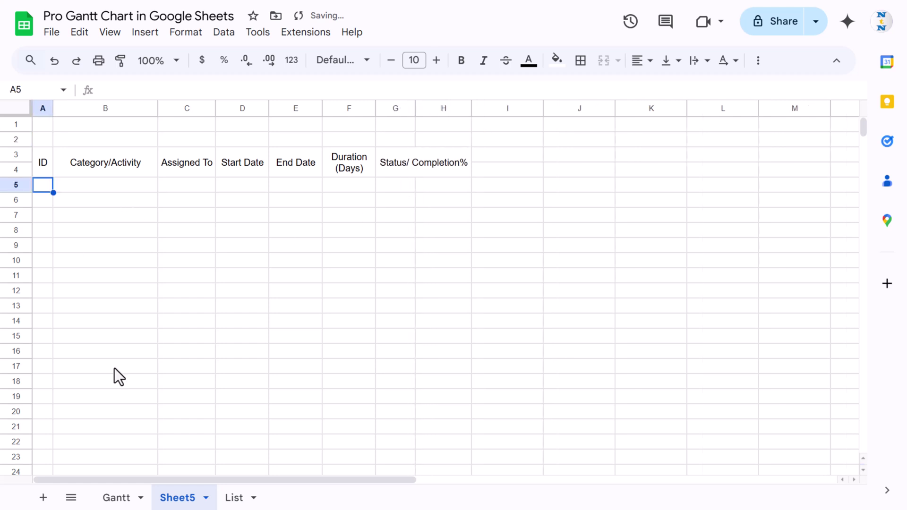
left_click(111, 499)
left_click(40, 212)
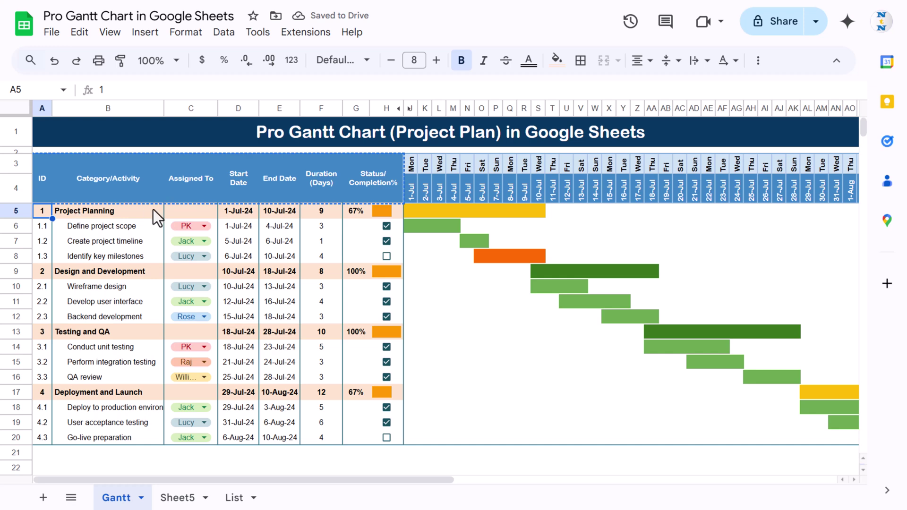
key("shift+Right")
key("shift+Right")
key("shift+Right")
key("shift+Right")
key("shift+Right")
key("shift+Right")
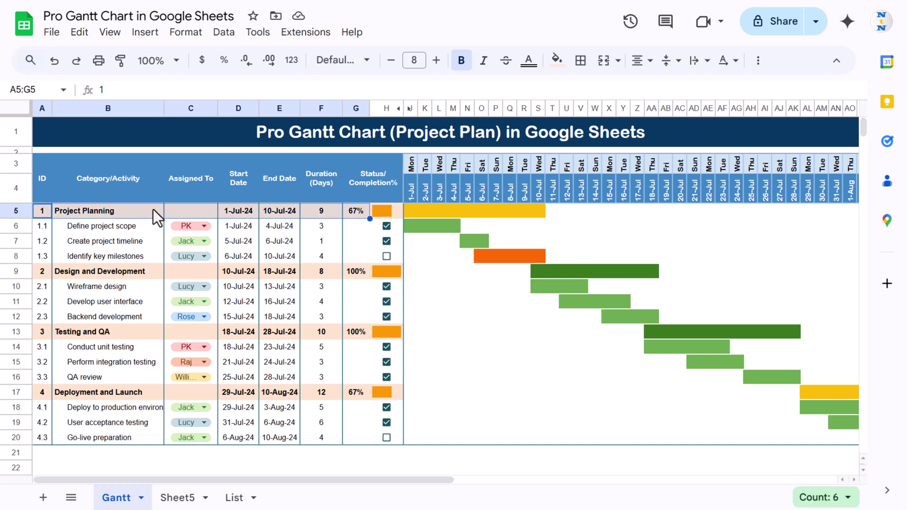
key("ctrl+shift+Down")
key("ctrl+c")
left_click(177, 498)
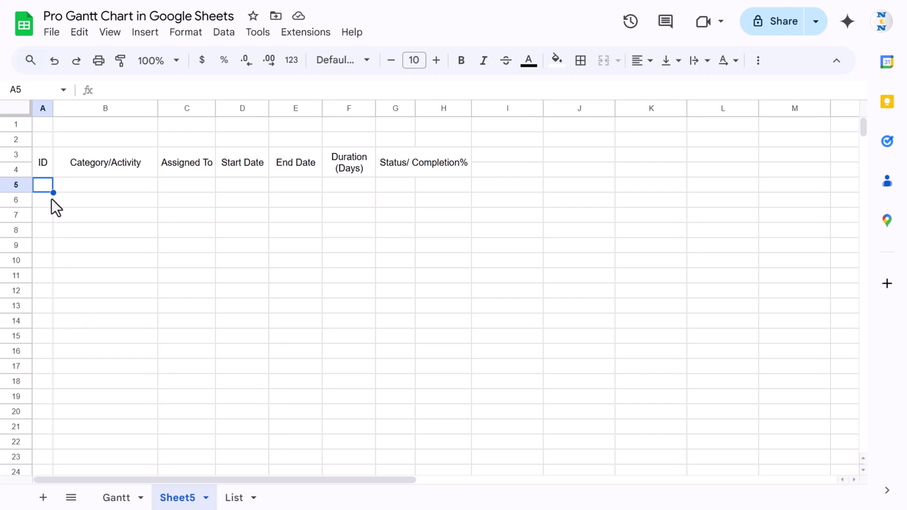
key("ctrl+v")
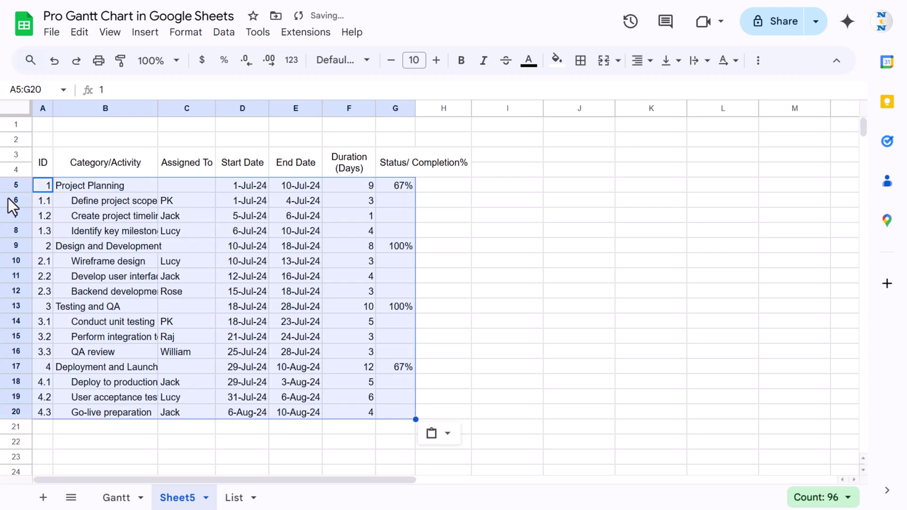
Set the font size of the whole table A3:H20 to 8
left_click(276, 231)
left_click(278, 217)
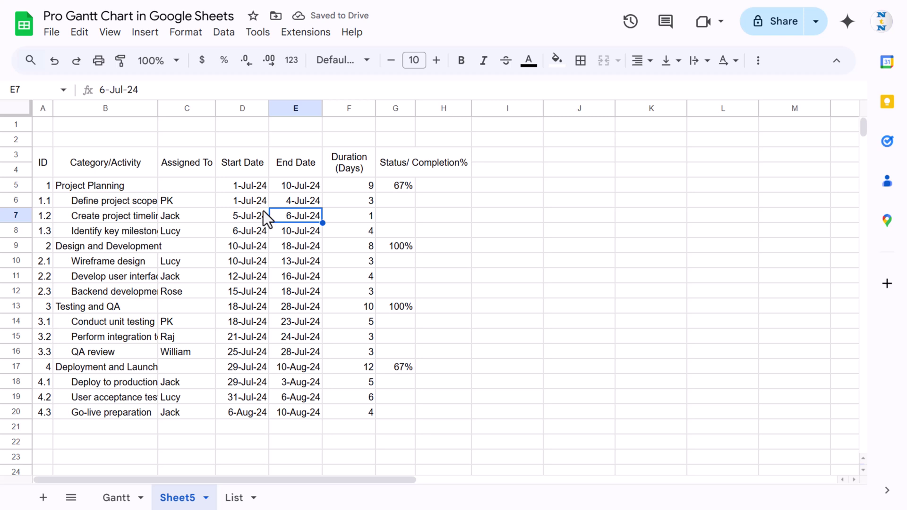
left_click(231, 187)
left_click(195, 166)
key("ctrl+a")
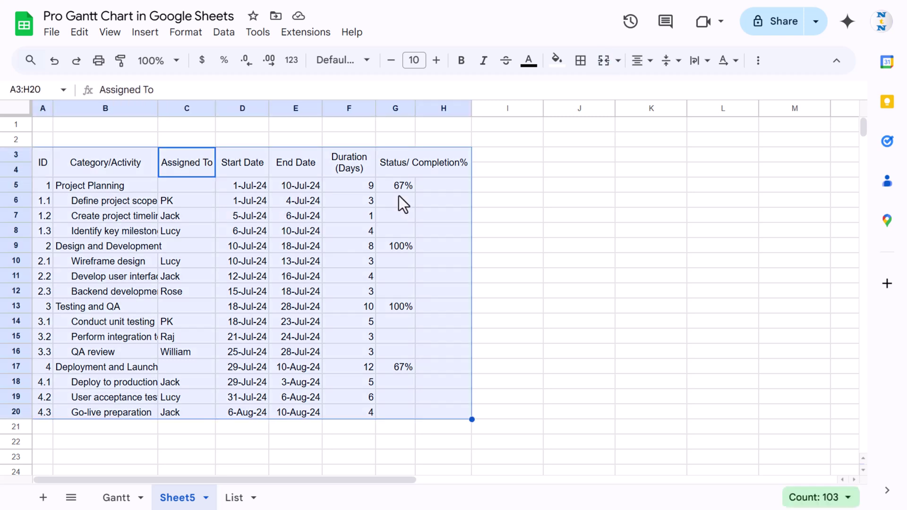
left_click(391, 60)
left_click(391, 61)
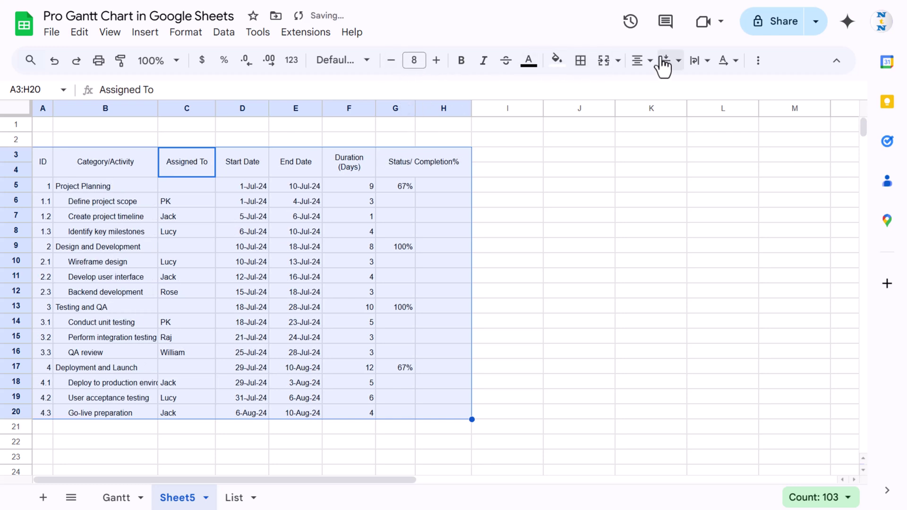
Center the table A3:H20 horizontally and align it to the middle vertically
left_click(647, 60)
left_click(665, 88)
left_click(671, 61)
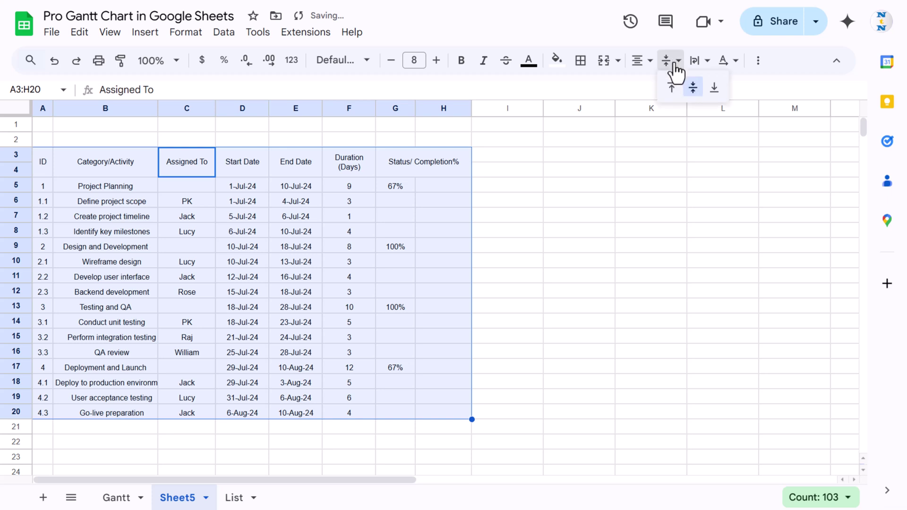
left_click(671, 88)
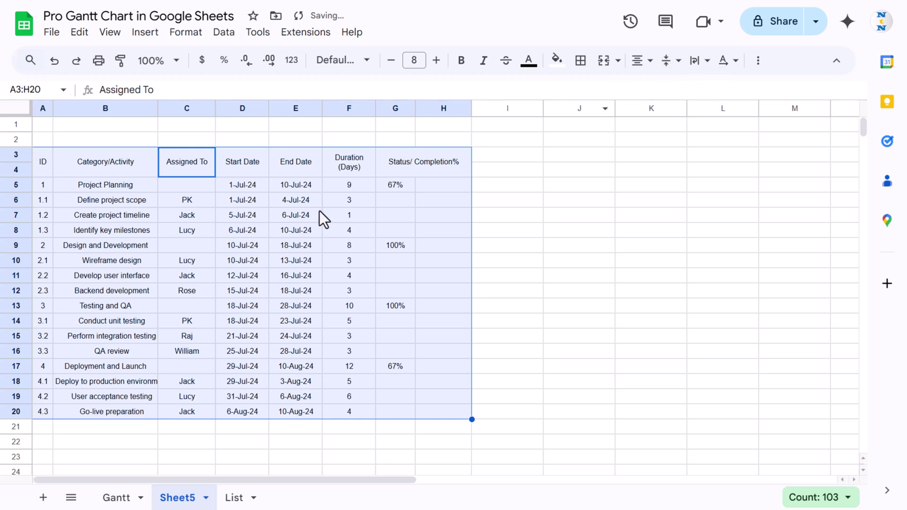
Format the header cells A3:H4 with a blue fill, white text and font size 9
left_click_drag(55, 170, 430, 163)
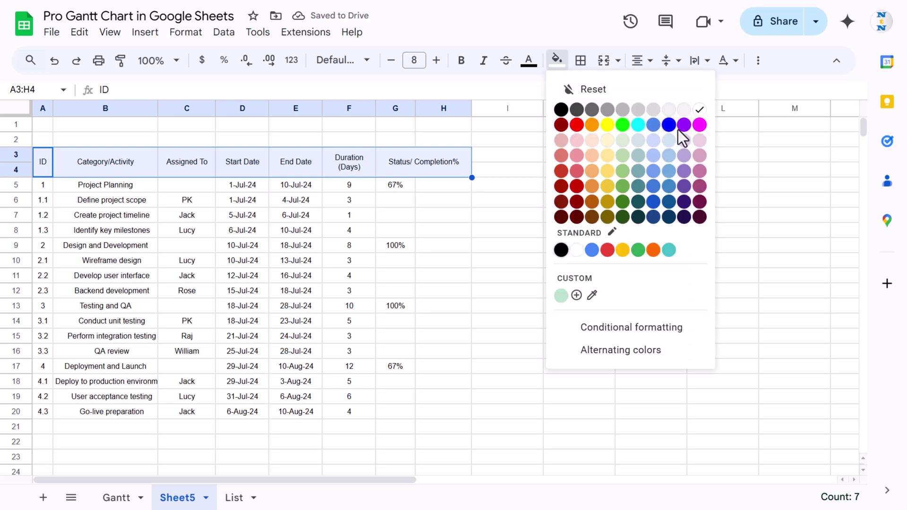
left_click(671, 192)
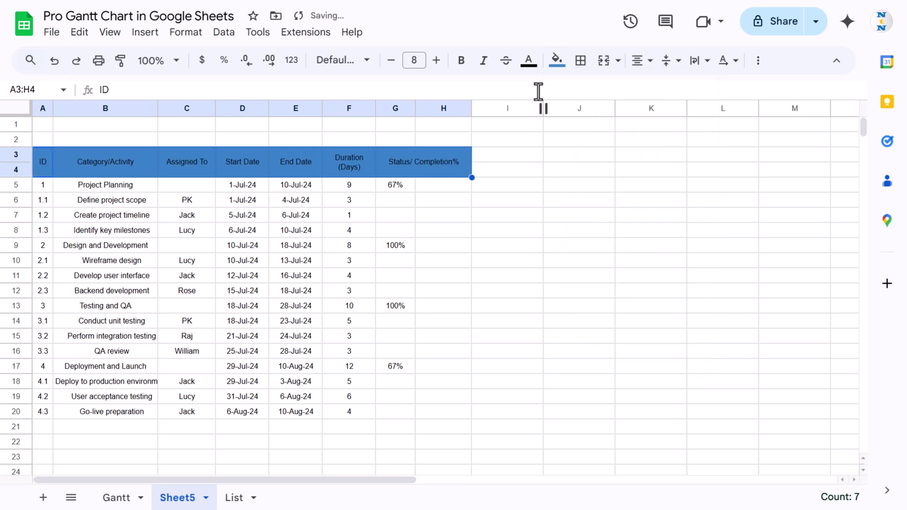
left_click(530, 61)
left_click(672, 109)
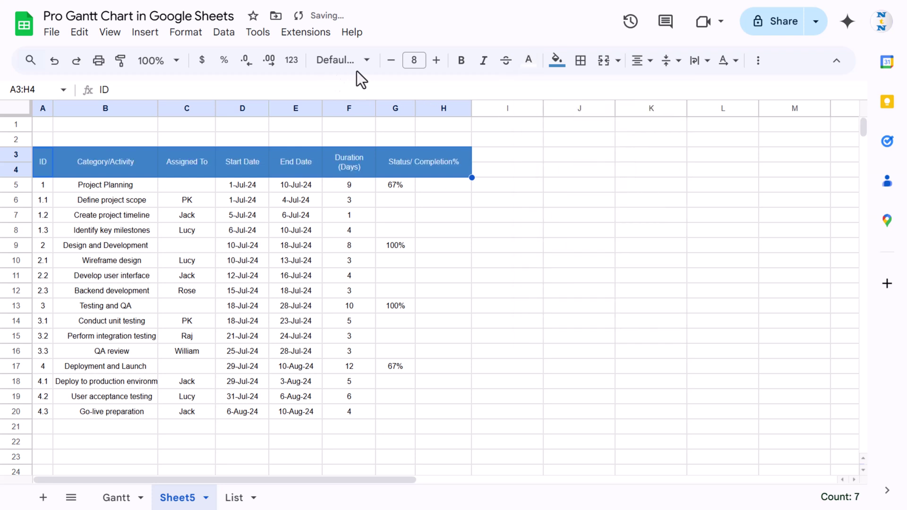
left_click(436, 60)
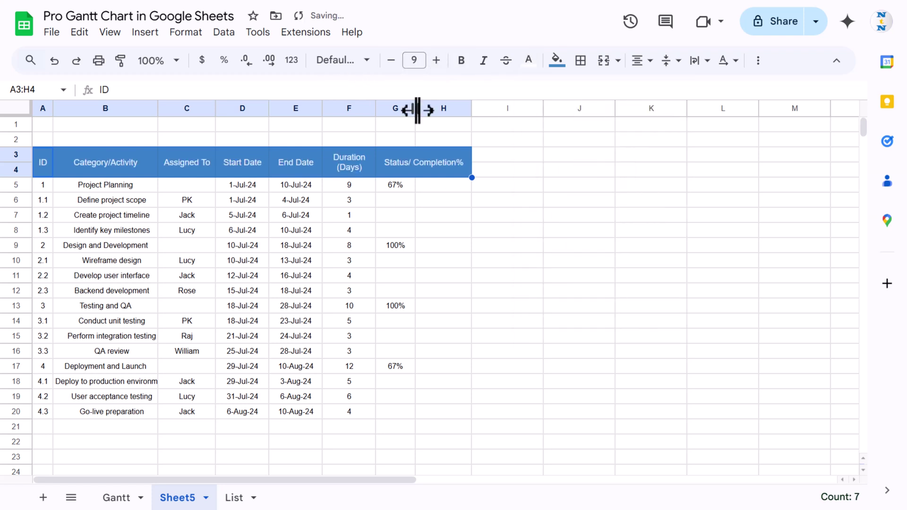
left_click(291, 200)
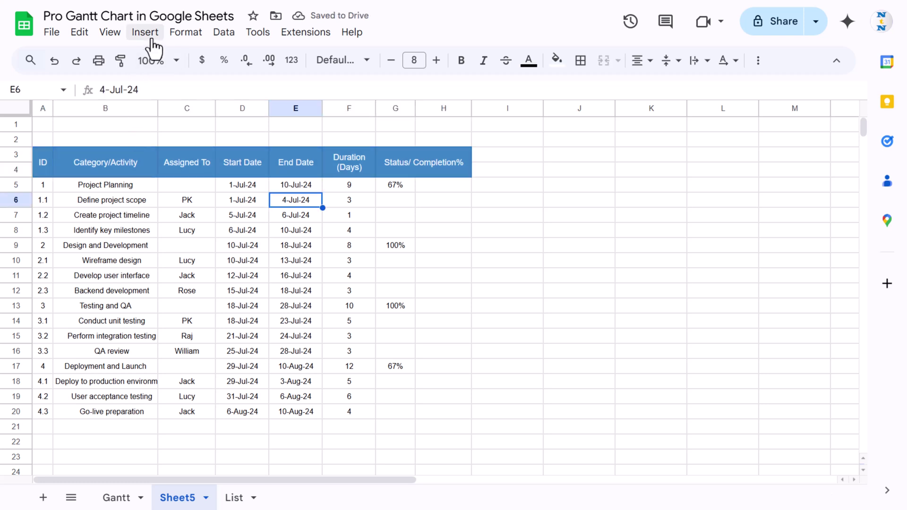
Hide the gridlines of Sheet5
left_click(111, 33)
mouse_move(128, 57)
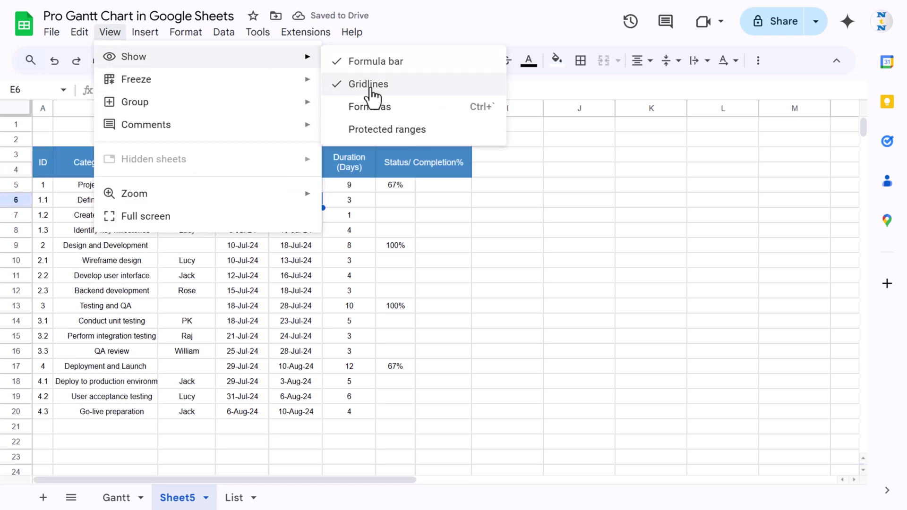
left_click(371, 88)
left_click(293, 243)
left_click(61, 172)
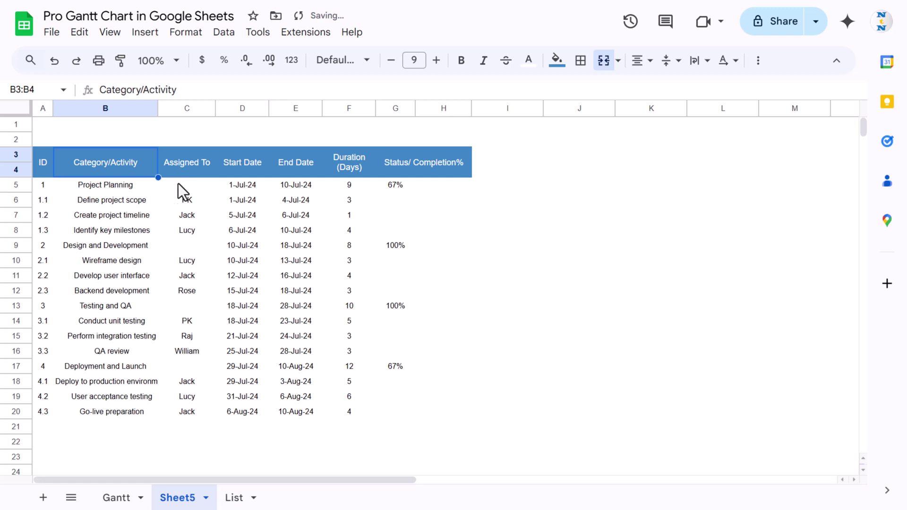
left_click(49, 188)
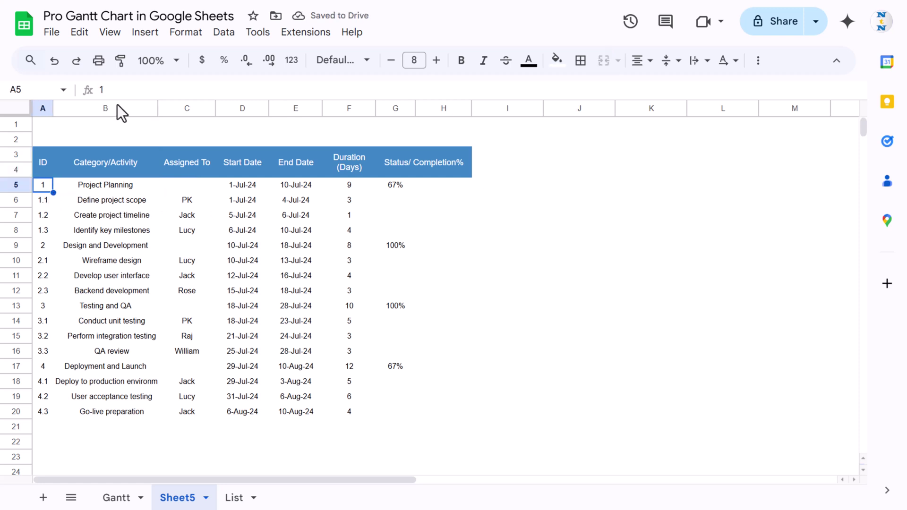
left_click(91, 189)
left_click(43, 201)
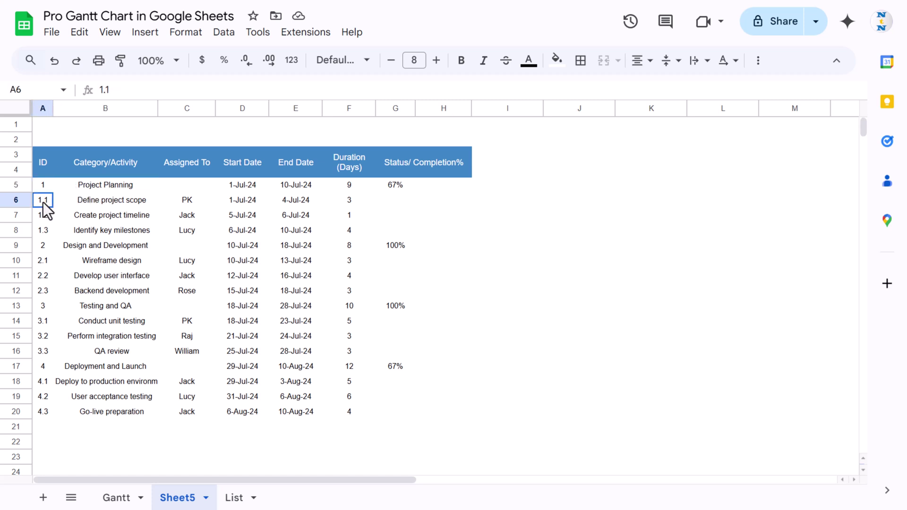
left_click_drag(112, 201, 110, 222)
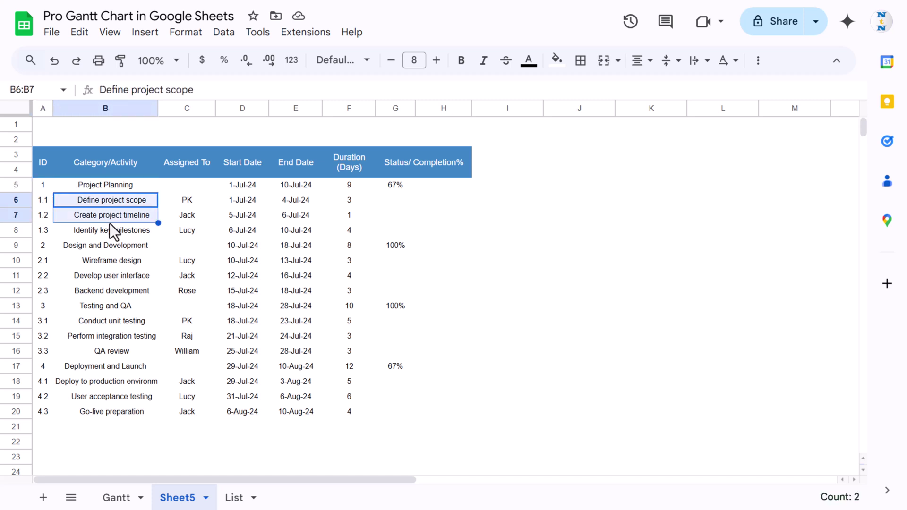
Left-align the category and activity names in B5:B20
left_click(109, 183)
left_click(120, 407, "shift")
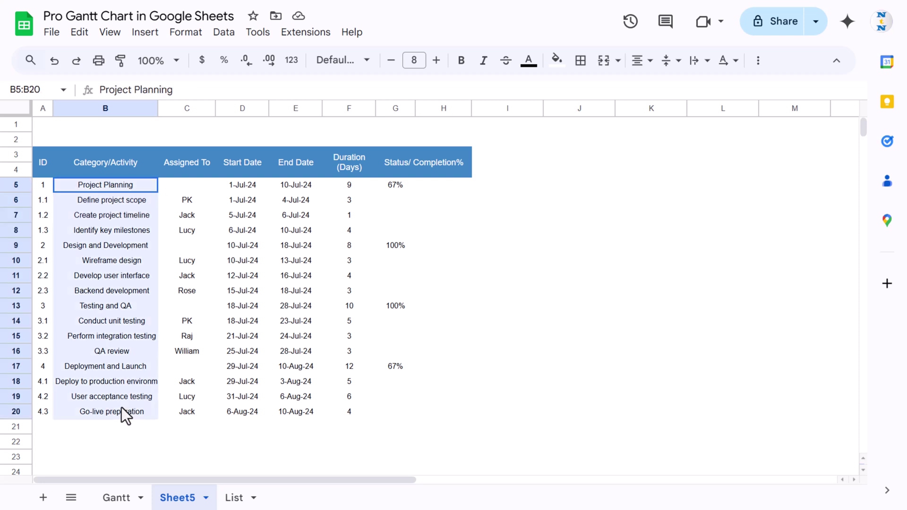
left_click(643, 62)
left_click(645, 90)
left_click(247, 205)
Try overwriting the activity name in B6 with "andsakd" to test its indent, and undo the entry
left_click(107, 202)
left_click_drag(92, 214, 89, 233)
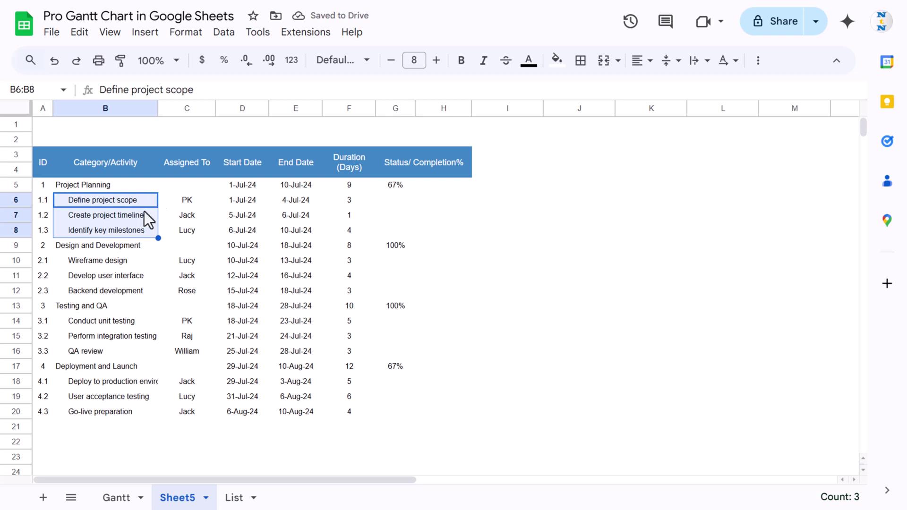
left_click(142, 198)
type("andsakd")
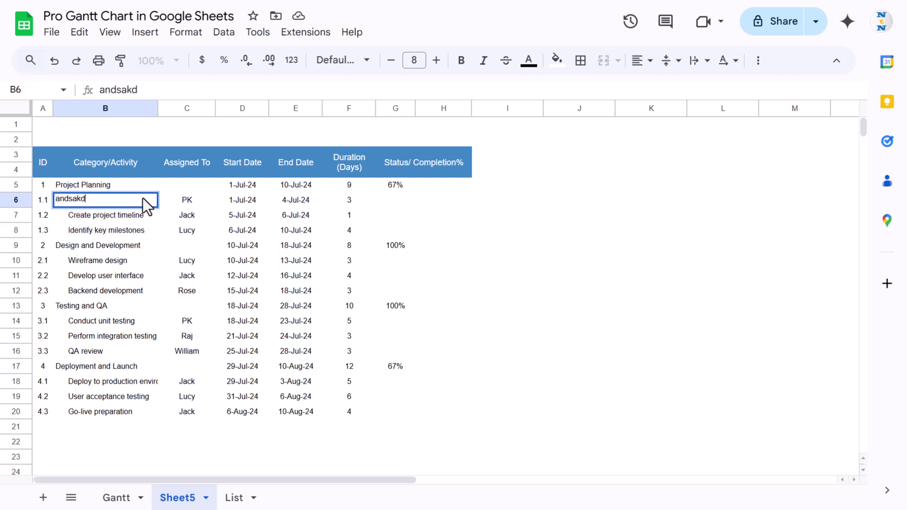
left_click(91, 215)
left_click(83, 200)
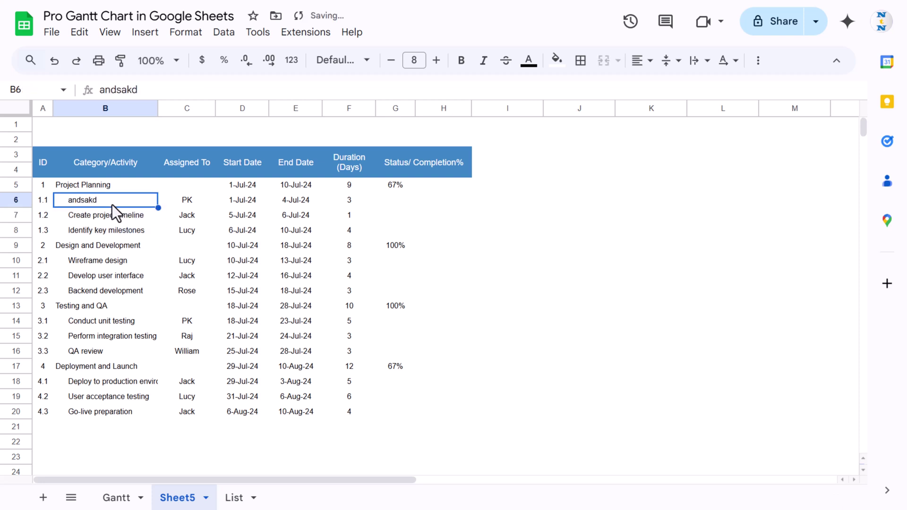
key("ctrl+z")
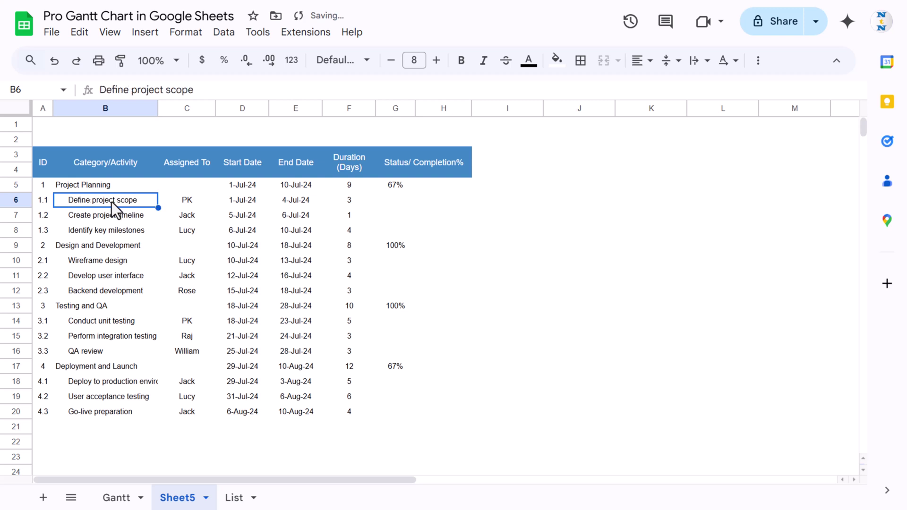
Try the currency format on the activity names in B6:B8 and undo it
left_click_drag(112, 206, 112, 230)
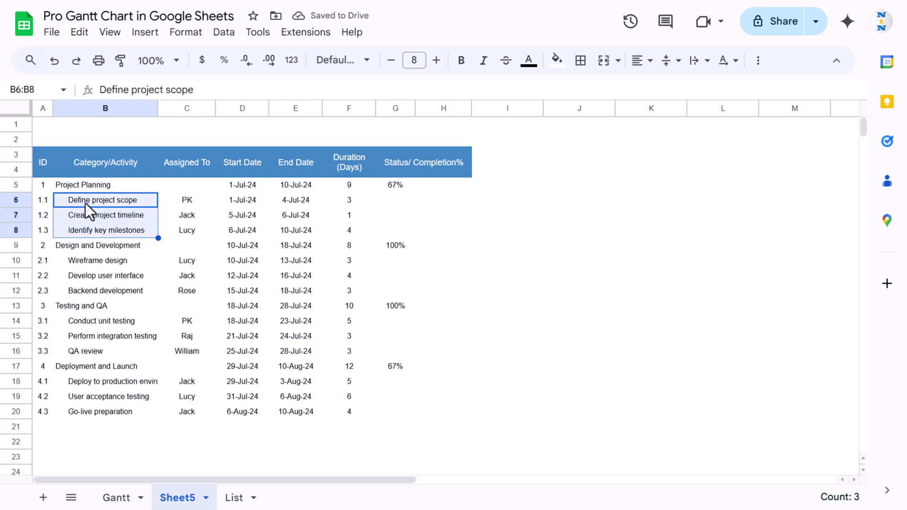
left_click(204, 66)
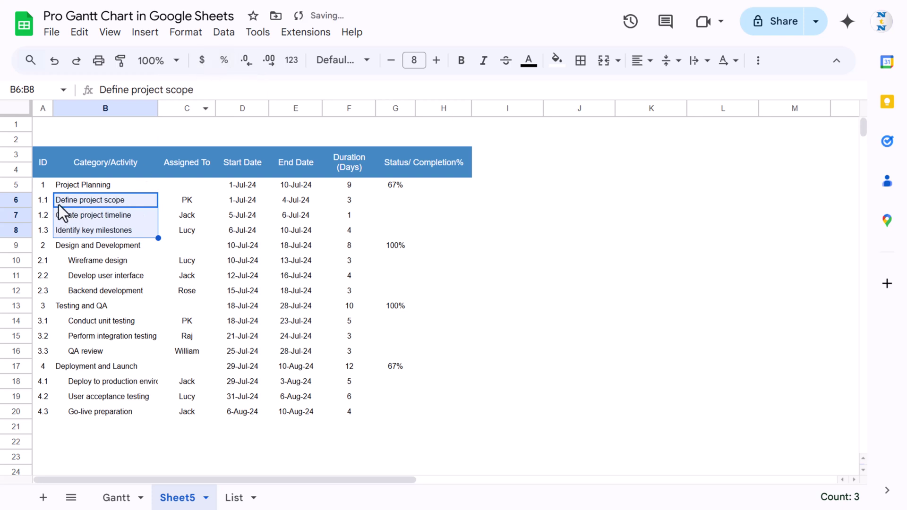
key("ctrl+z")
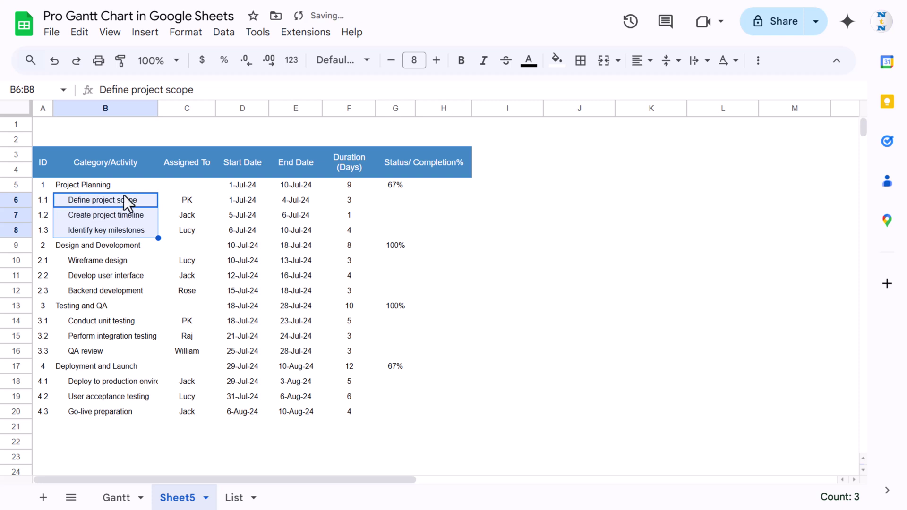
Indent the activity names in B6:B8 with a custom number format of leading spaces followed by @, replacing a currency format
left_click(203, 60)
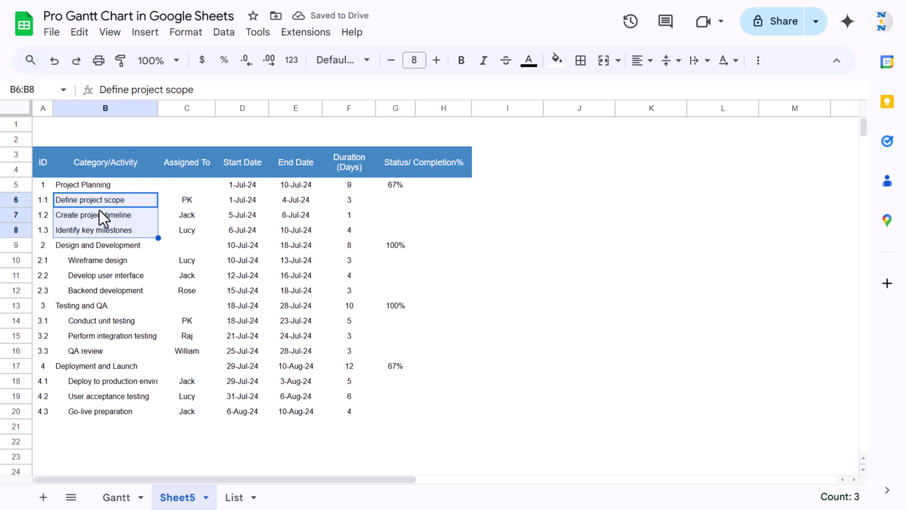
left_click(193, 37)
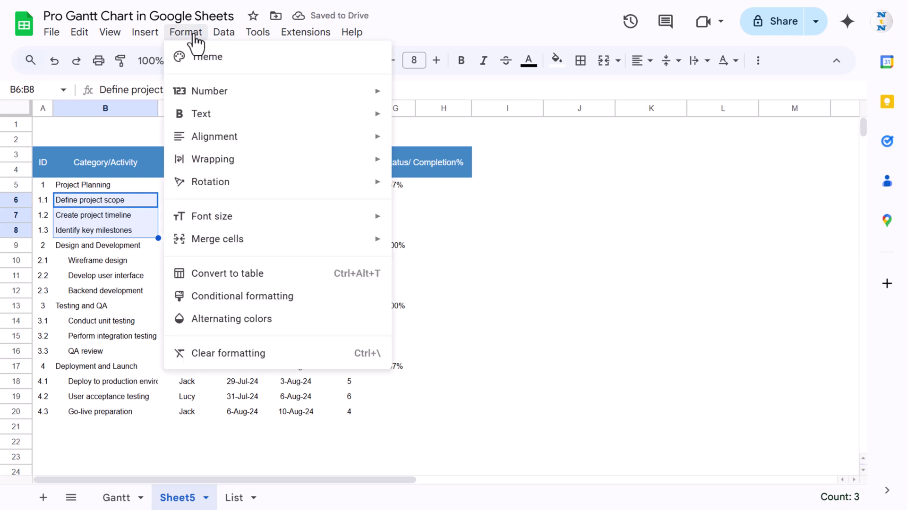
mouse_move(215, 92)
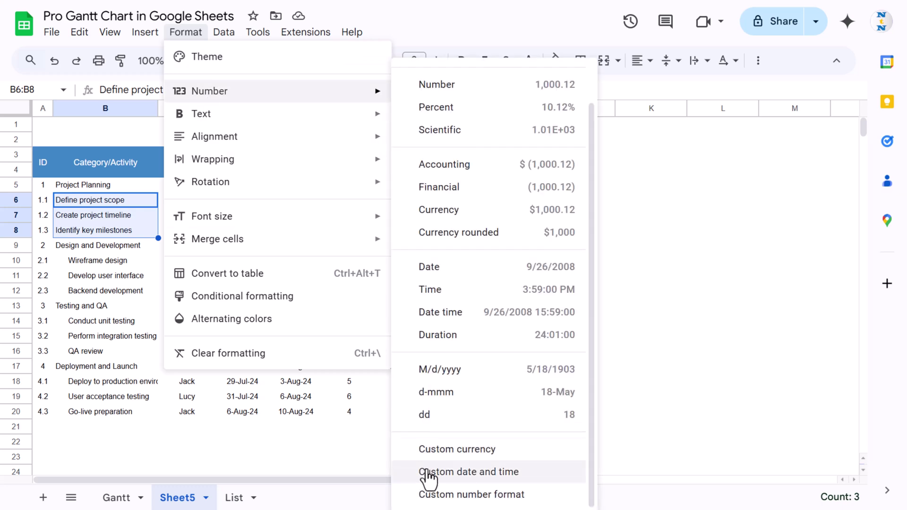
left_click(432, 498)
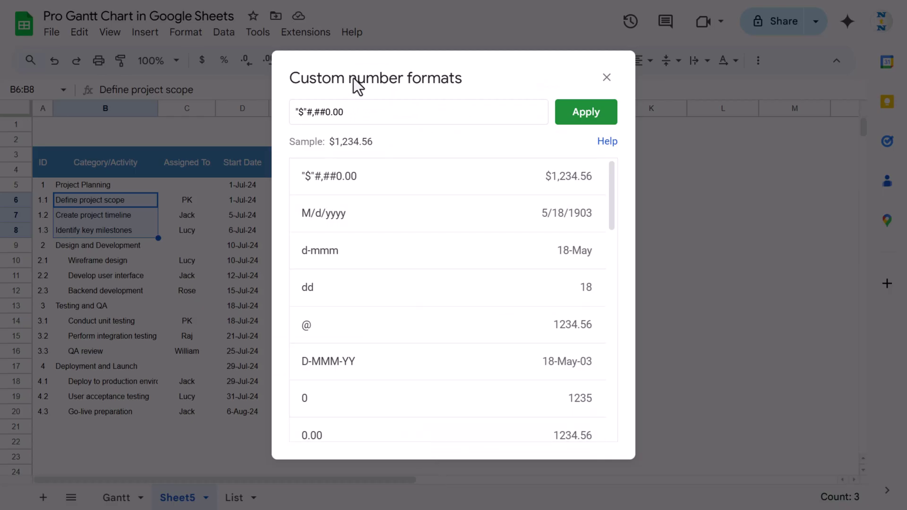
left_click_drag(348, 71, 352, 57)
left_click_drag(376, 108, 263, 101)
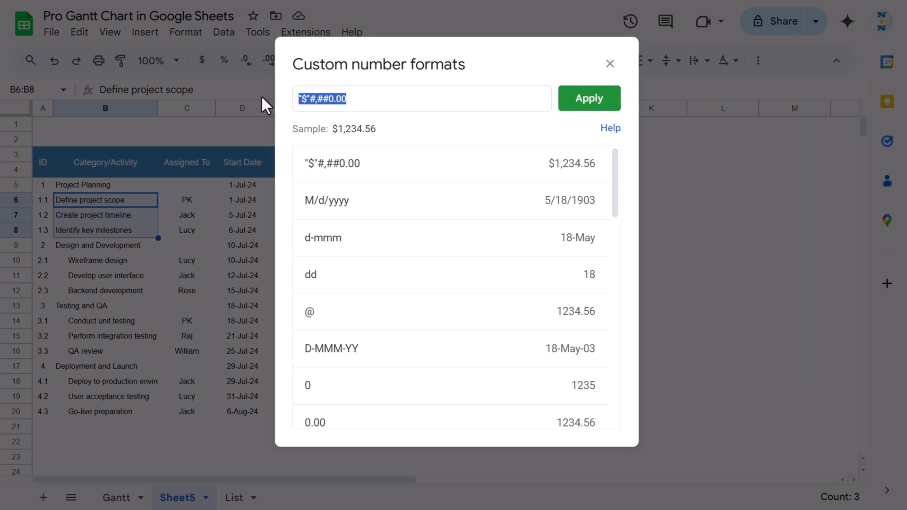
key("BackSpace")
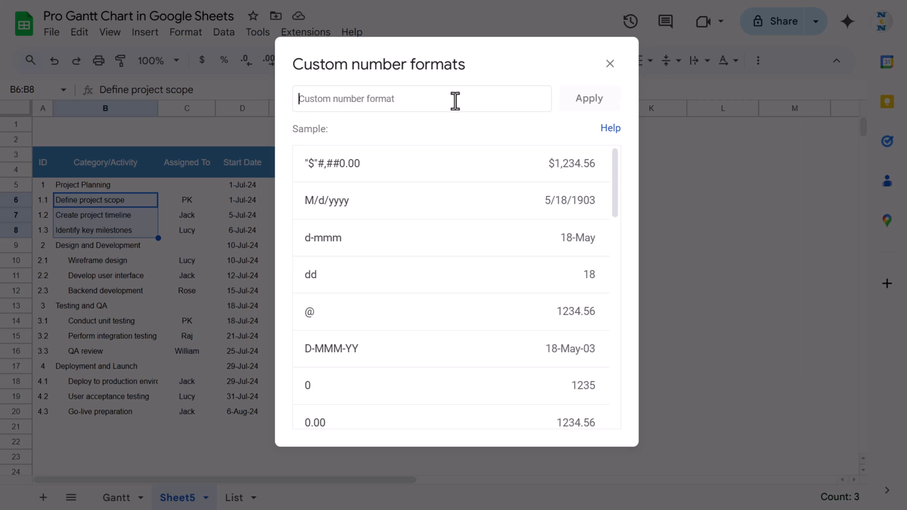
left_click(455, 100)
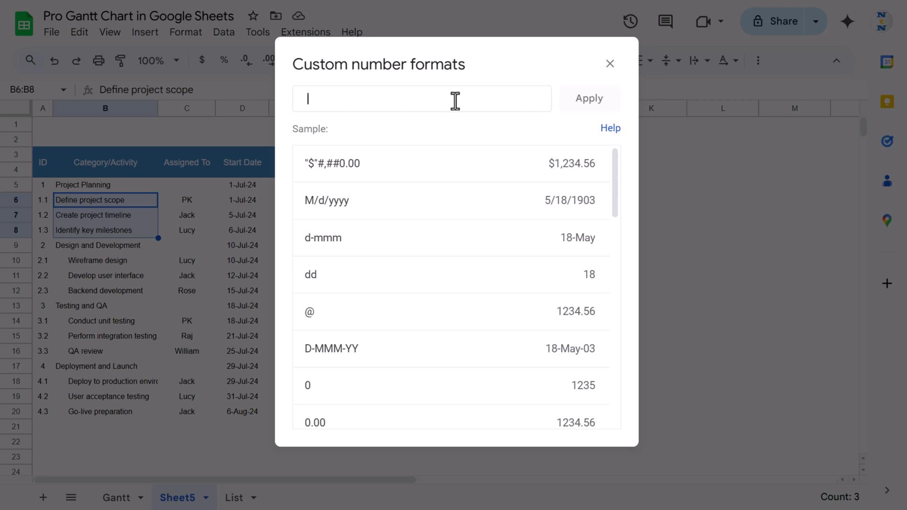
type("@")
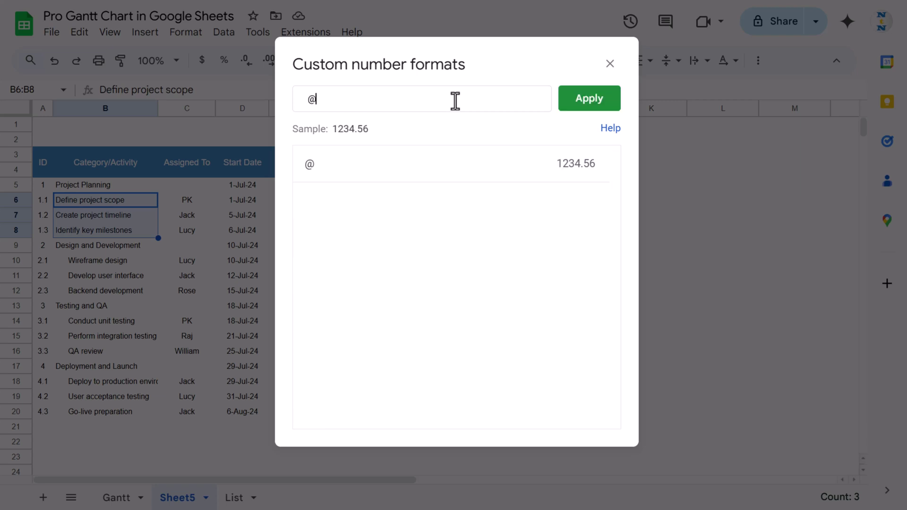
left_click(591, 100)
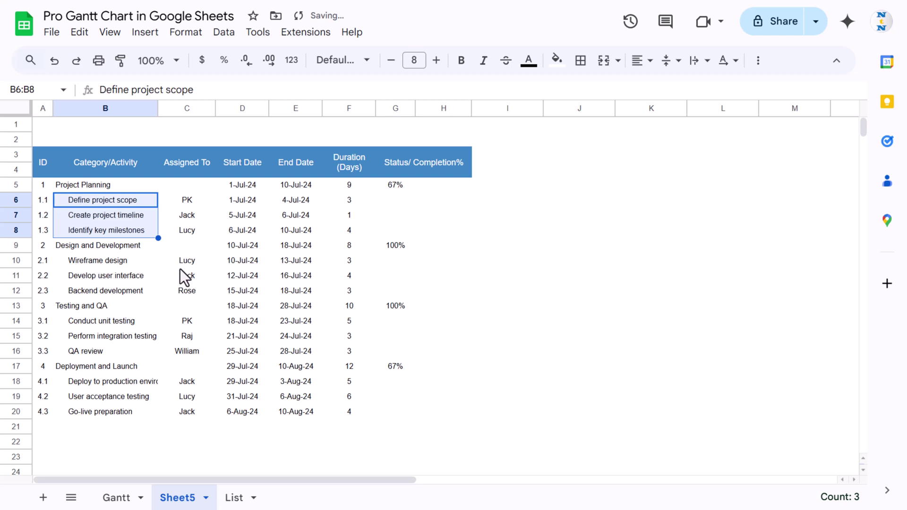
Inspect the stored text of B6 for leading spaces without changing it
left_click(55, 203)
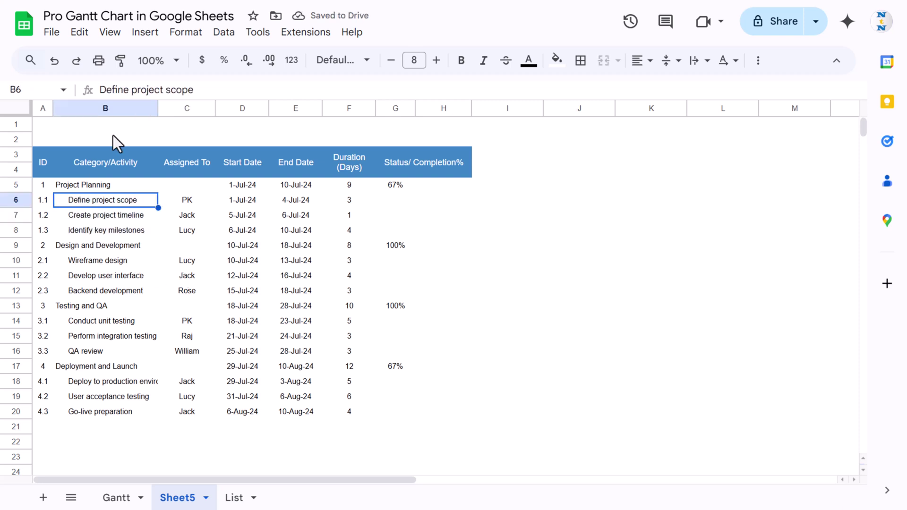
left_click(102, 89)
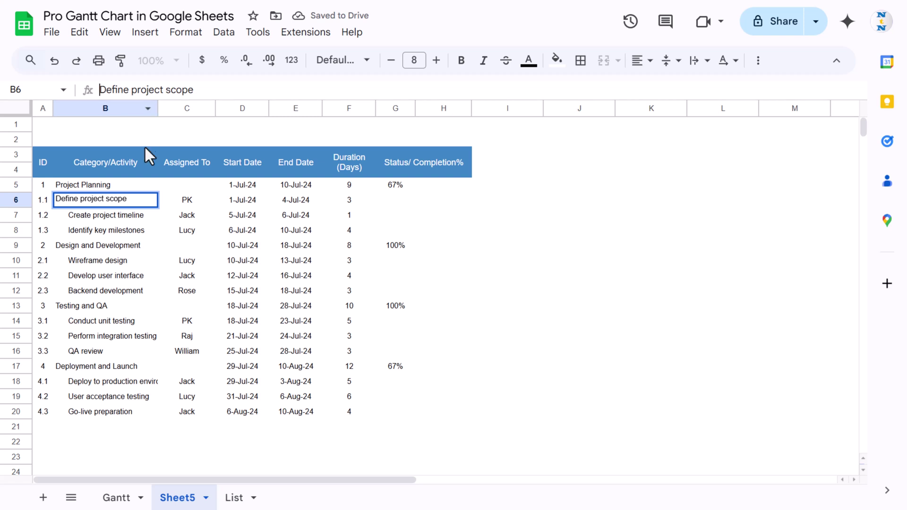
key("Escape")
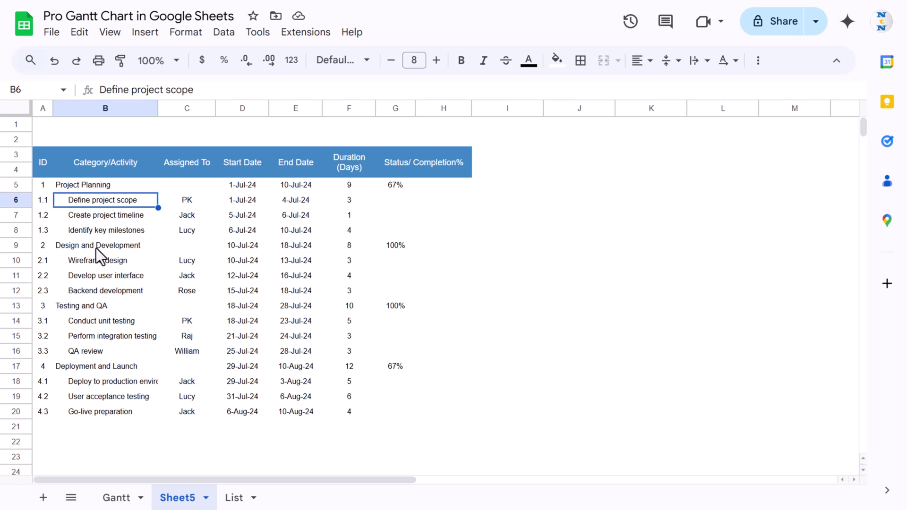
left_click(86, 185)
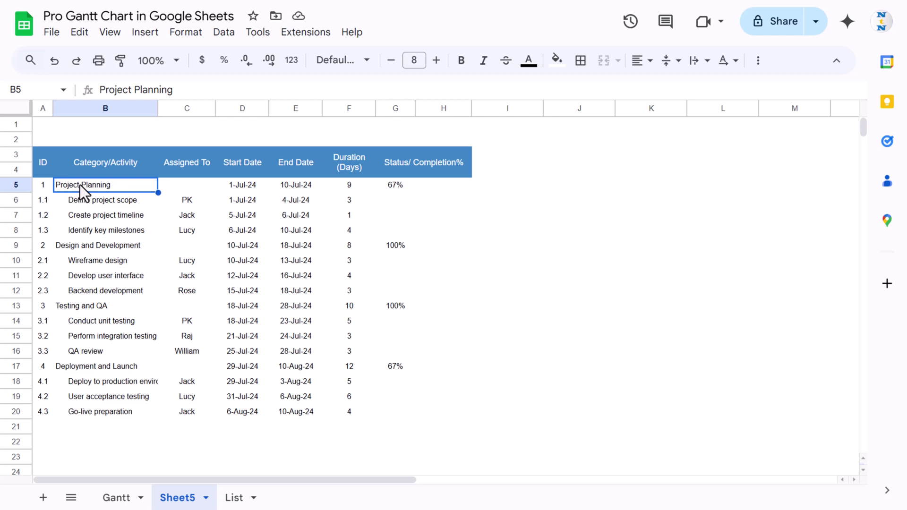
left_click_drag(91, 204, 91, 231)
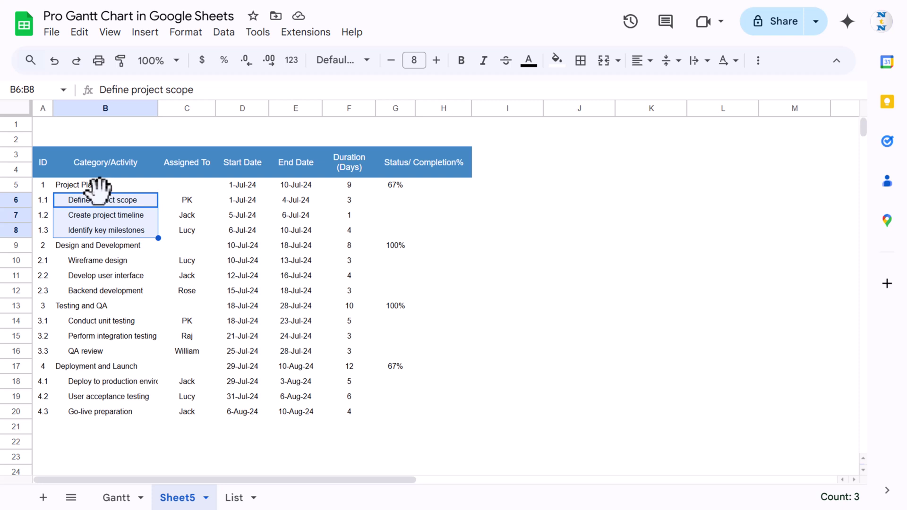
left_click(192, 190)
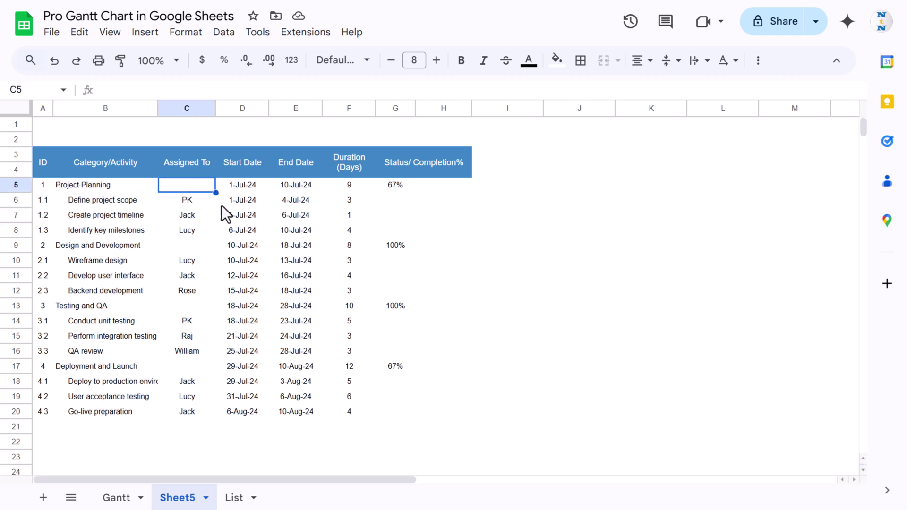
left_click_drag(49, 186, 399, 415)
key("Left")
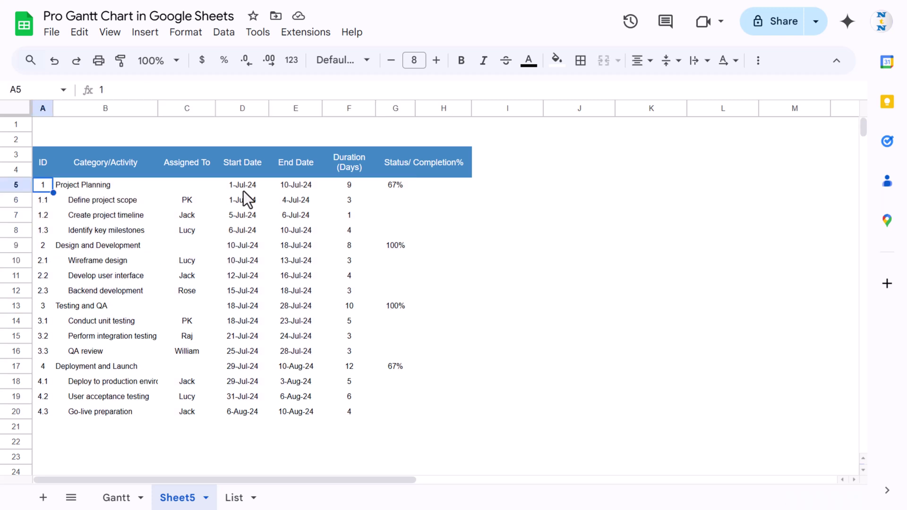
left_click(451, 184)
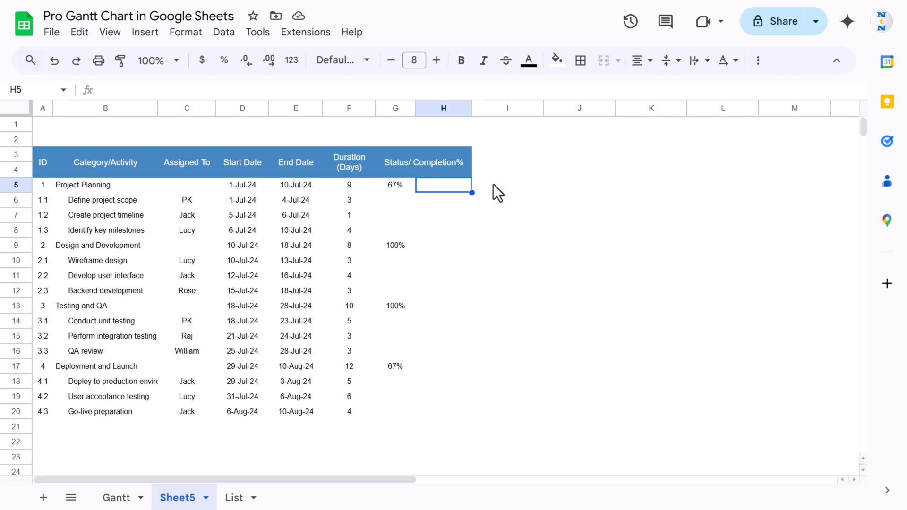
Enter the formula =MOD(A5,1) in I5 to get the remainder of the first task ID
left_click(500, 185)
type("=mod")
key("Tab")
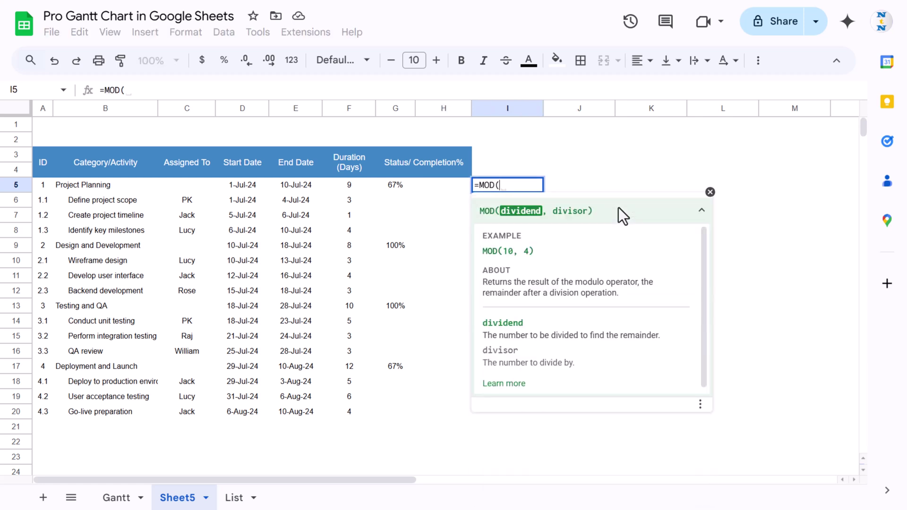
key("Left")
key("Left")
key("Left")
key("Left")
key("Left")
key("Left")
key("Left")
key("Left")
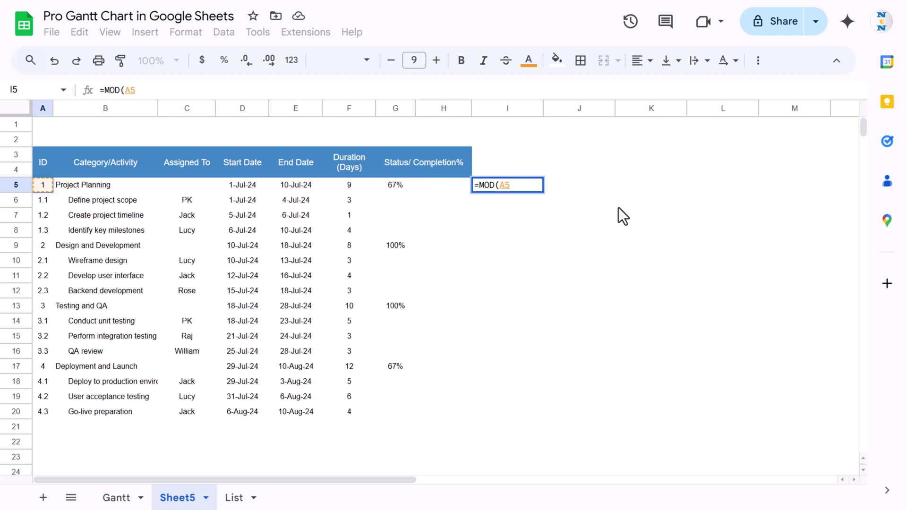
type(",")
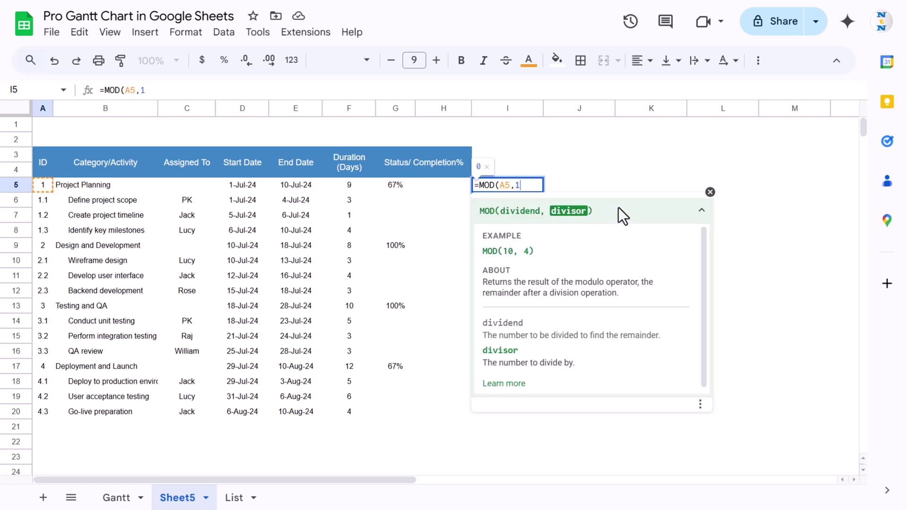
type("1)")
key("Return")
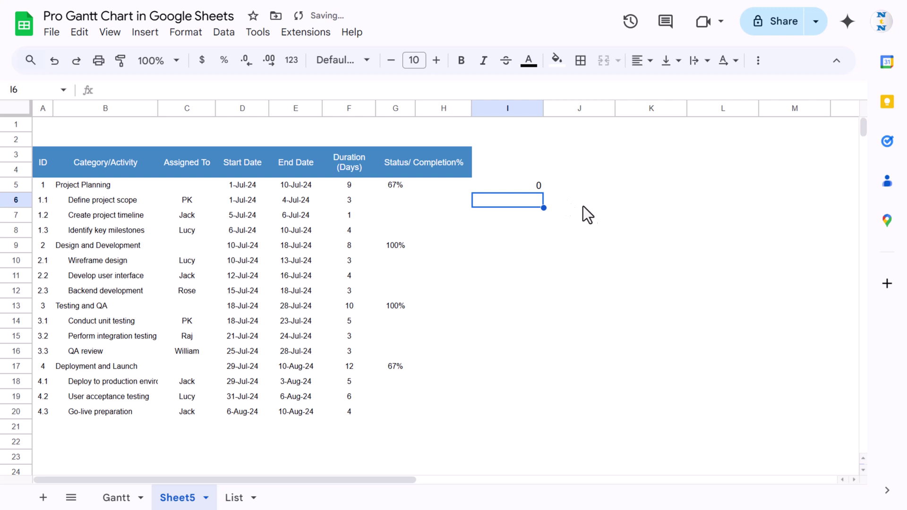
Copy the MOD formula from I5 down through I20
left_click(528, 184)
key("ctrl+c")
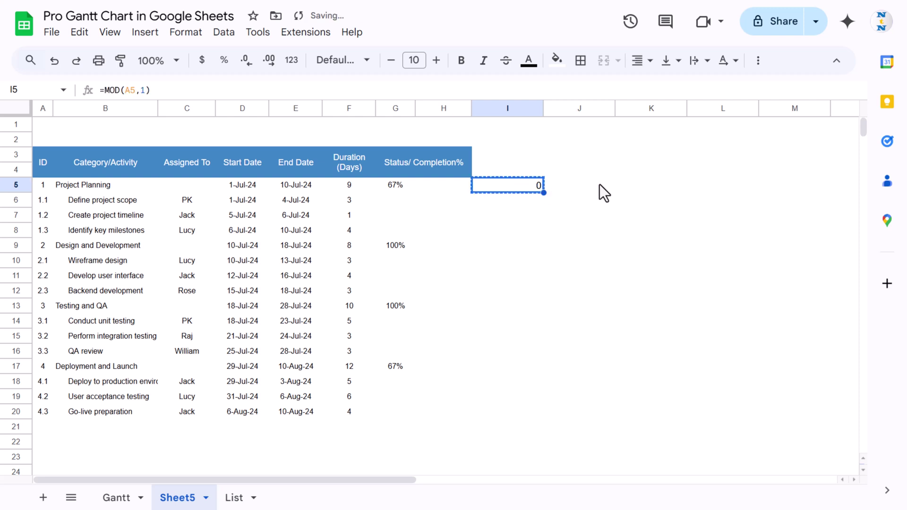
left_click(527, 410, "shift")
key("ctrl+v")
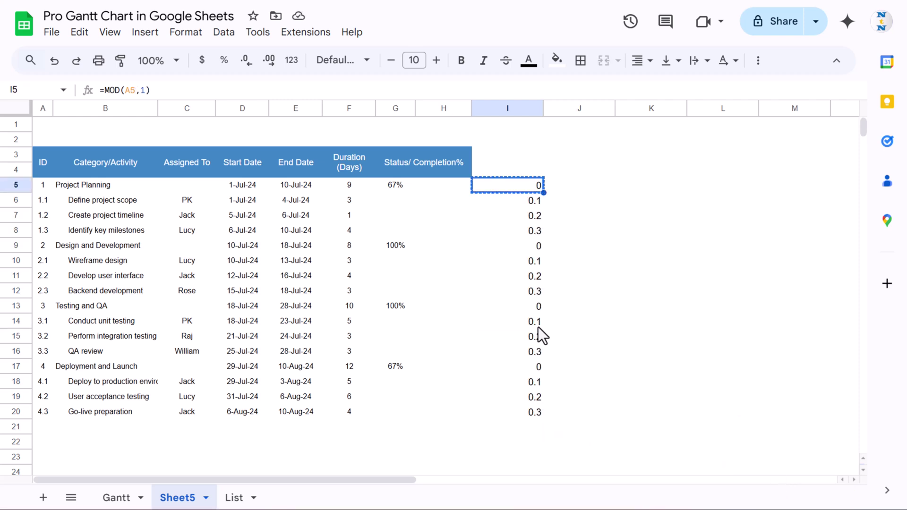
Examine the MOD results in I5:I20 against the category and activity IDs in column A
left_click(542, 307)
left_click(530, 215)
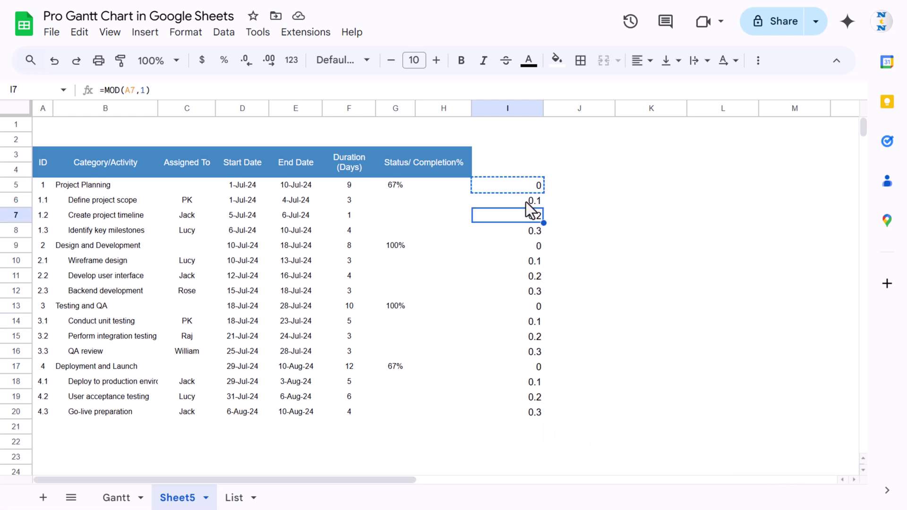
left_click(531, 200)
key("Escape")
key("Up")
key("Down")
key("Up")
key("Down")
key("Down")
key("Down")
key("Down")
key("Down")
key("Down")
key("Down")
key("Down")
key("Down")
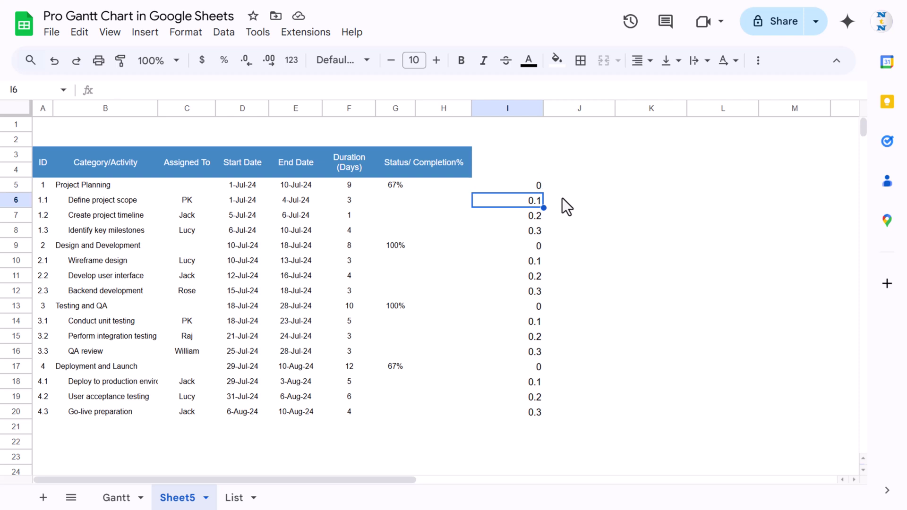
key("Up")
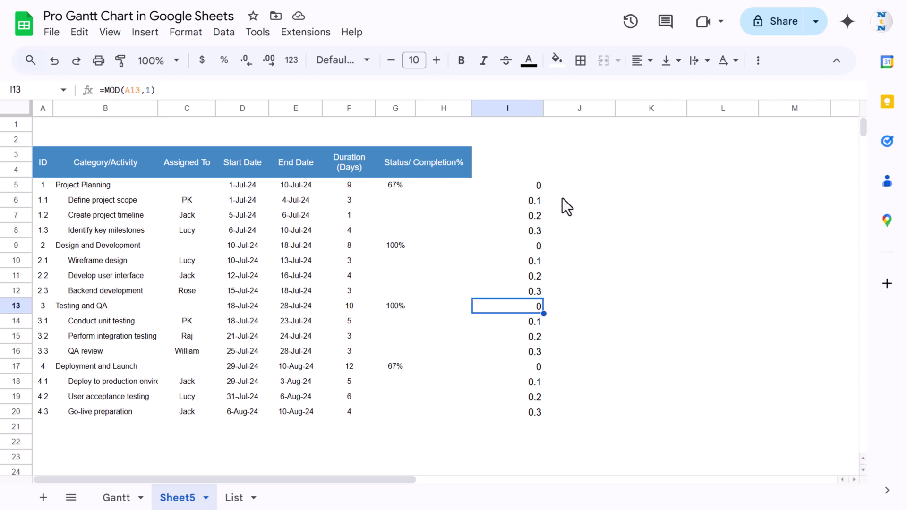
key("Left")
key("Left")
key("Left")
key("Left")
key("Left")
key("Left")
key("Left")
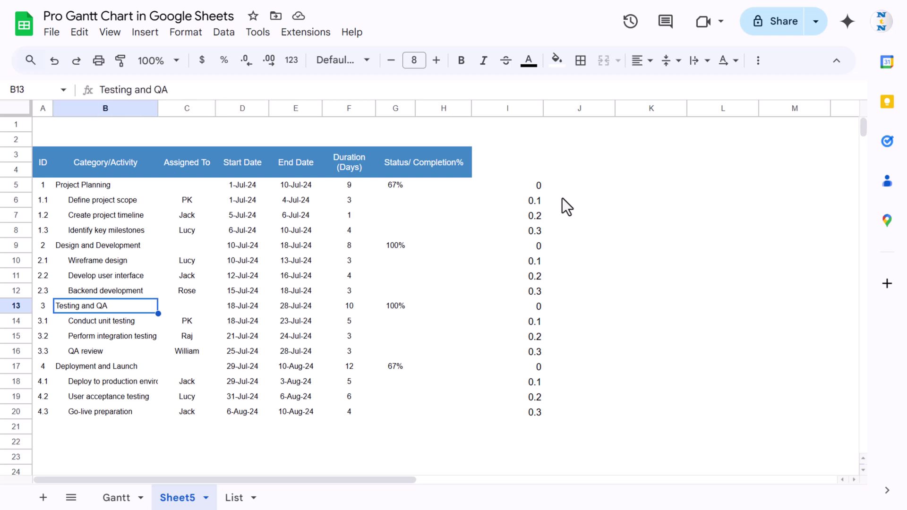
key("Right")
key("Right")
key("Right")
key("Right")
key("Left")
key("Left")
key("Left")
key("Left")
key("Left")
key("Up")
key("Up")
key("Up")
key("Up")
key("Up")
key("Up")
key("Up")
key("Up")
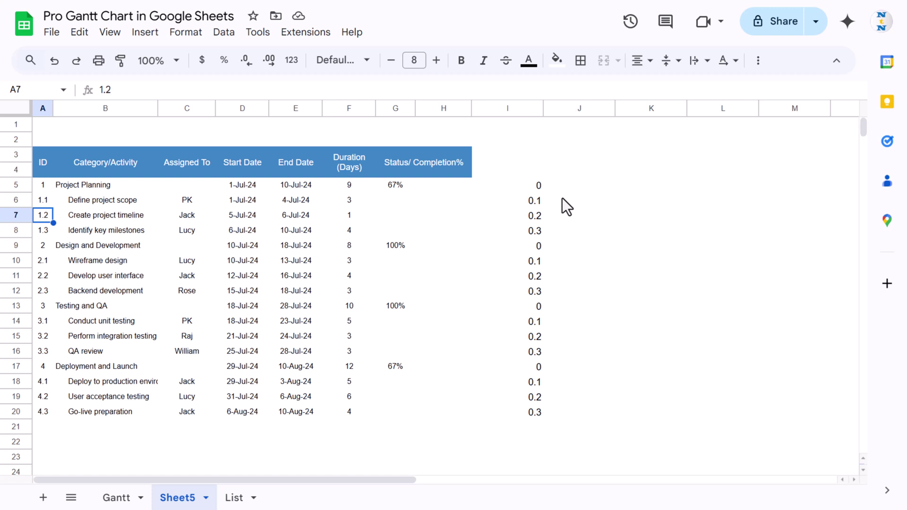
Extend the formula in I5 to =MOD(A5,1)=0 to test whether the ID is a whole number
key("Right")
key("Right")
key("Right")
key("Right")
key("Right")
key("Right")
key("Right")
key("Right")
key("Right")
key("Left")
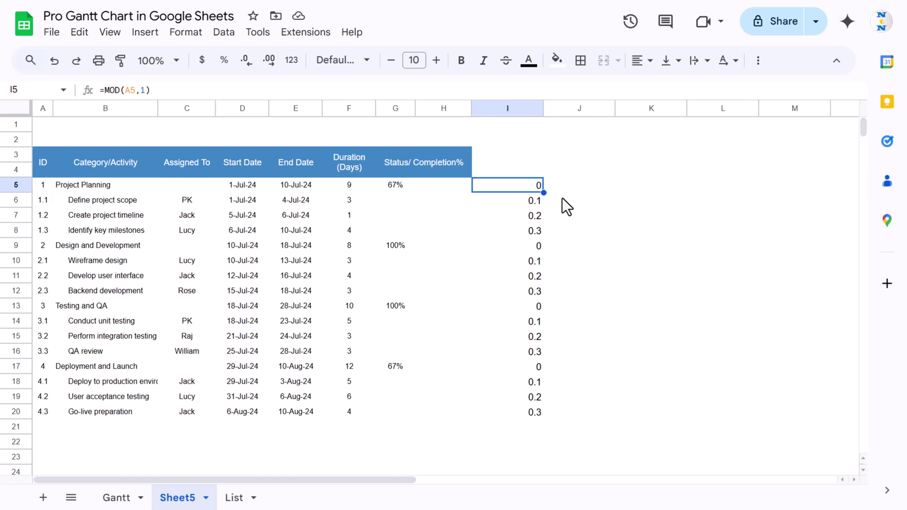
left_click(239, 83)
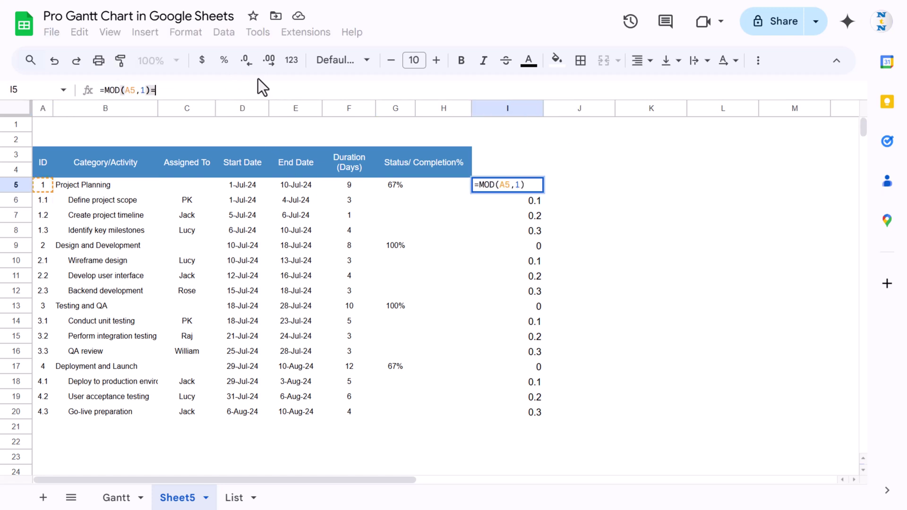
key("Return")
key("Up")
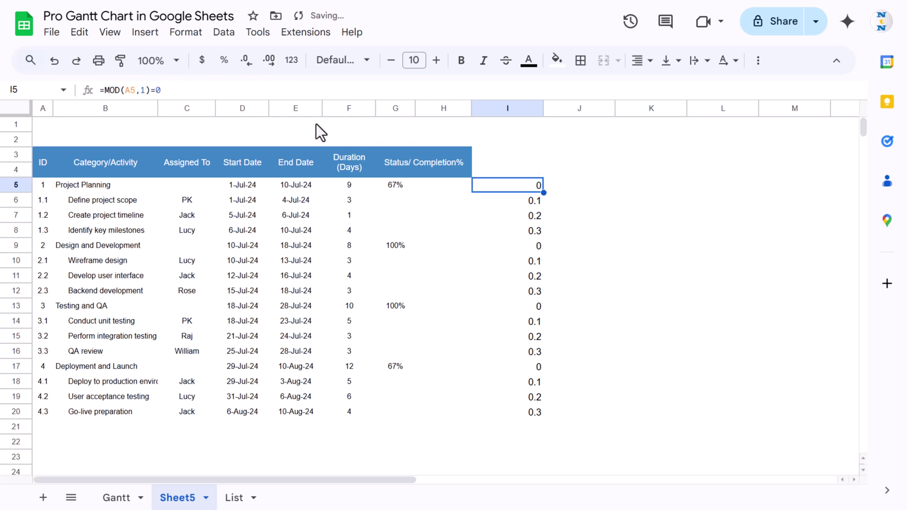
Restore the formula in I5 to =MOD(A5,1)
key("BackSpace")
key("BackSpace")
left_click_drag(165, 87, 55, 87)
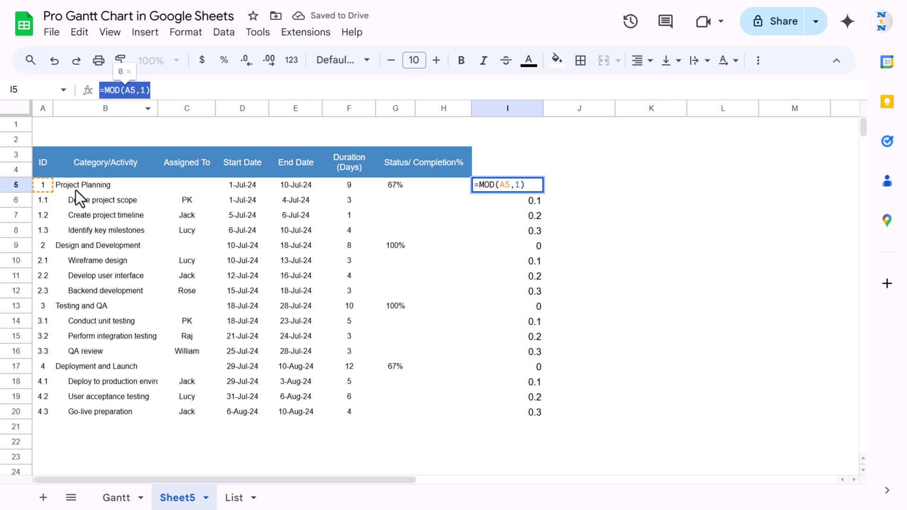
key("Return")
Clear the MOD helper formulas from I5:I20
key("shift+Down")
key("shift+Down")
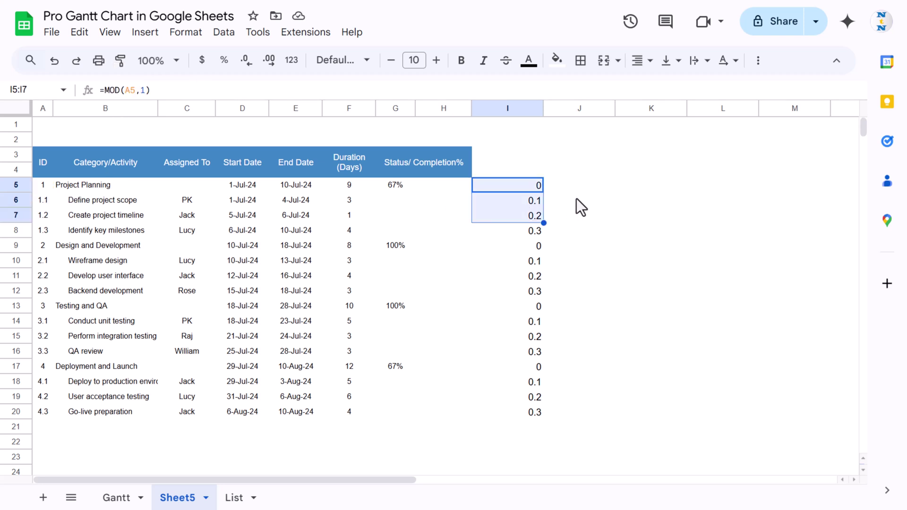
left_click(537, 416, "shift")
Start a conditional formatting rule for the task rows A5:H20 with the condition Custom formula is
left_click_drag(48, 184, 457, 410)
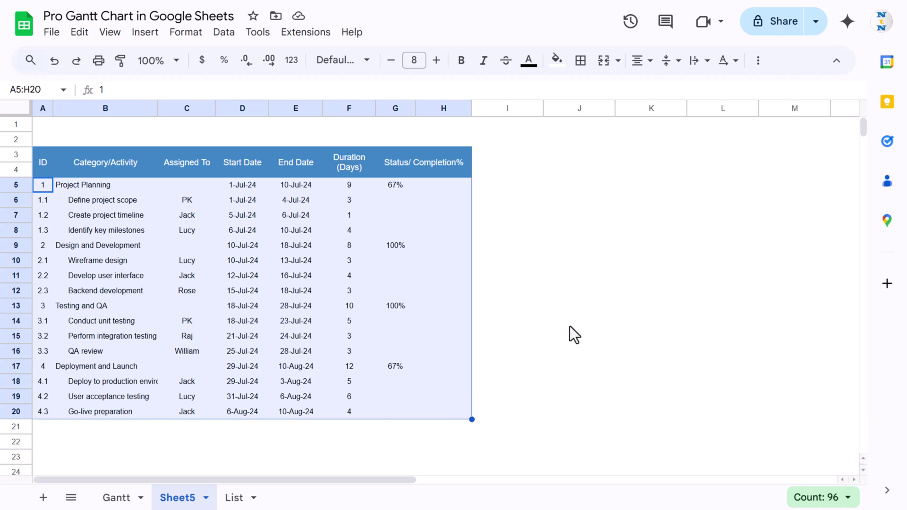
left_click(195, 36)
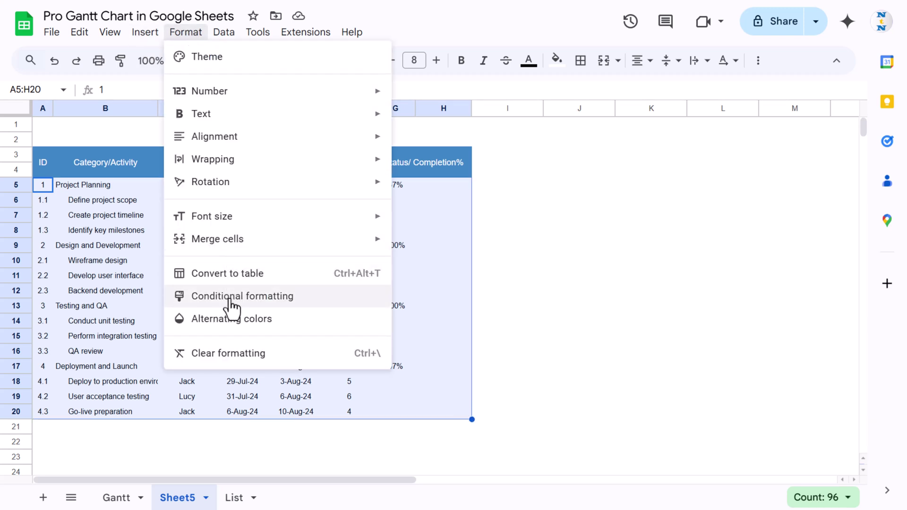
left_click(556, 60)
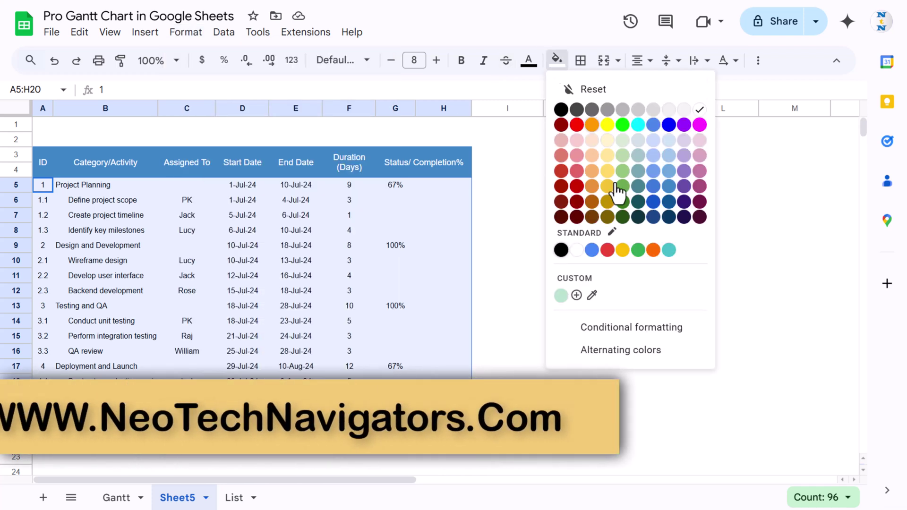
left_click(625, 327)
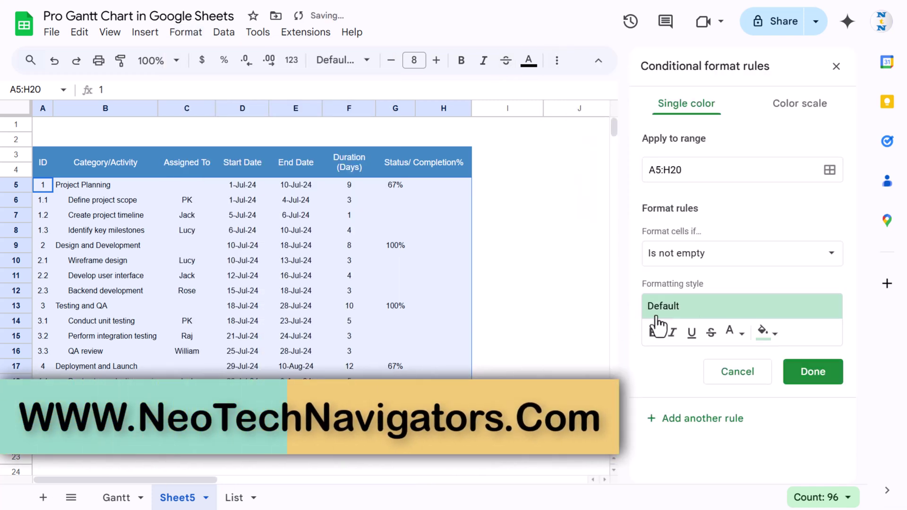
left_click(698, 263)
scroll(724, 269, "down", 3)
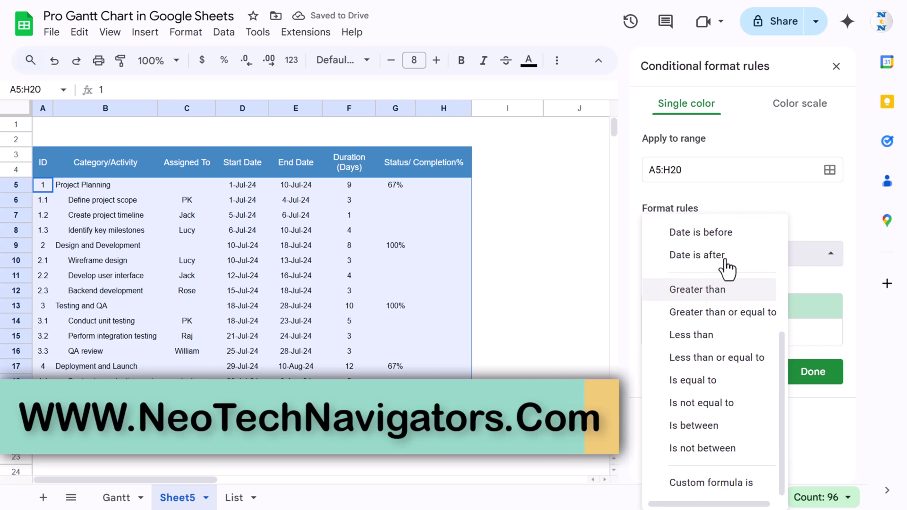
scroll(743, 259, "up", 3)
left_click(743, 260)
left_click(743, 259)
scroll(725, 364, "down", 4)
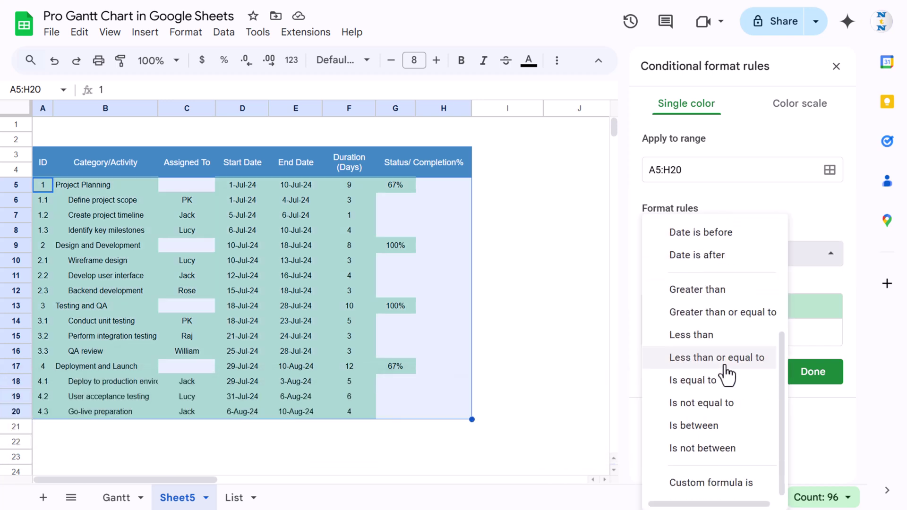
left_click(747, 487)
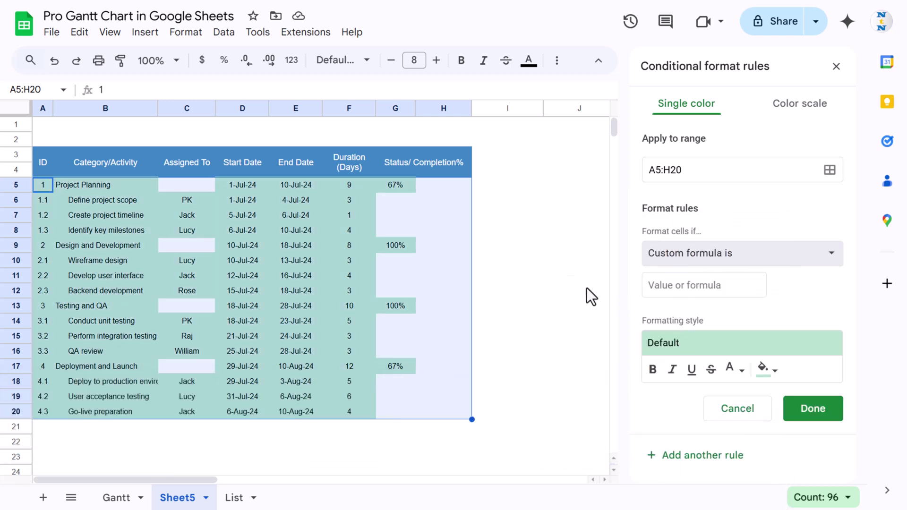
Enter =Mod($A5,1)=0 as the custom formula of the rule so that it targets the category rows
left_click(704, 285)
type("=")
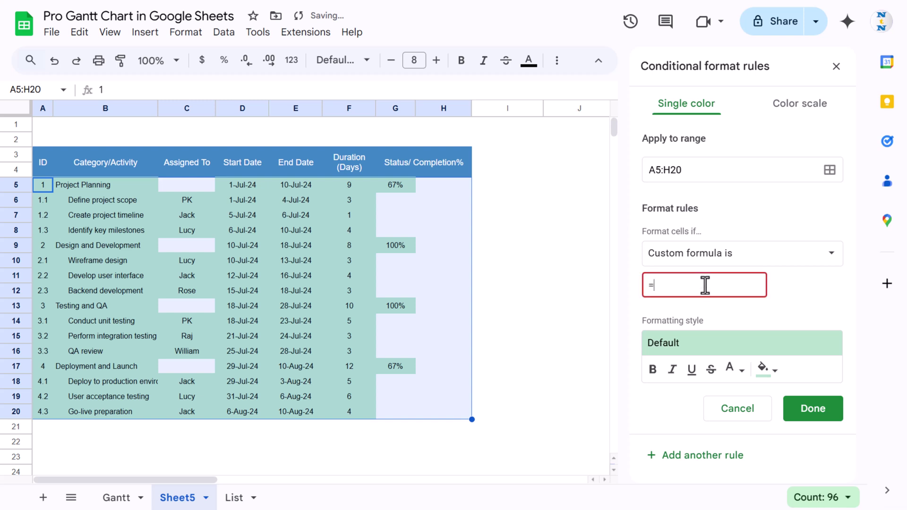
type("Mod")
type("(A5")
key("Left")
key("Left")
type("$A5")
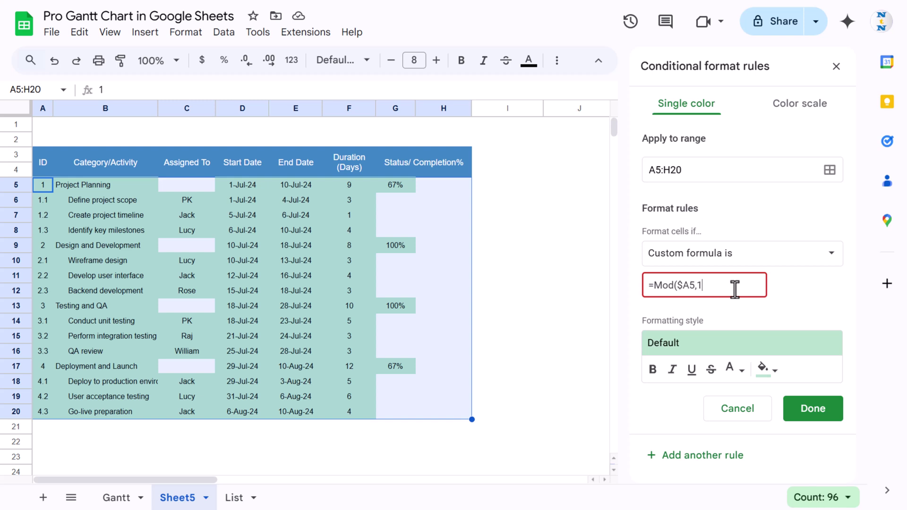
type(",1)=0")
left_click(806, 305)
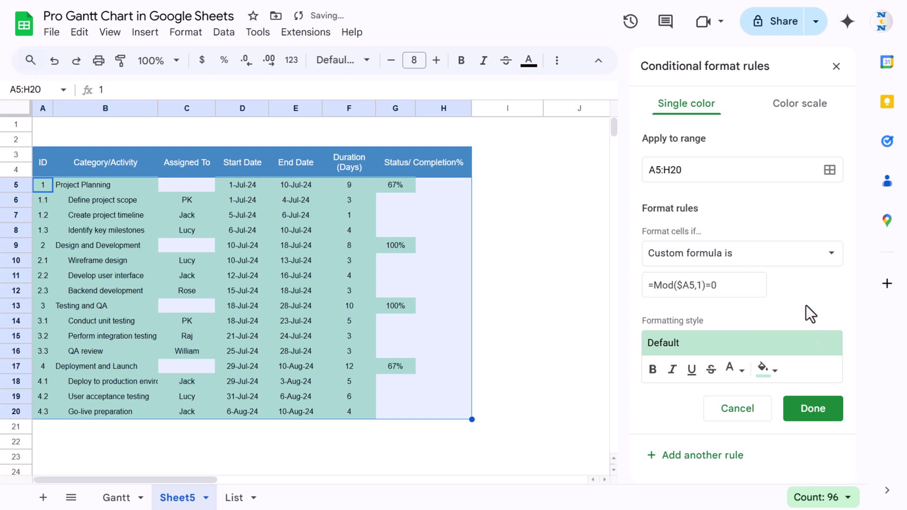
Give the rule a light orange fill and bold text, and save it
left_click(776, 377)
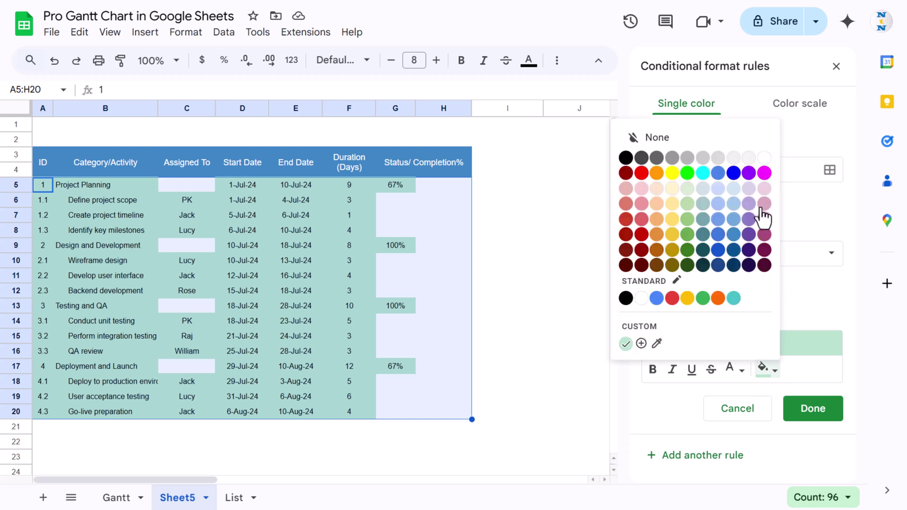
left_click(657, 190)
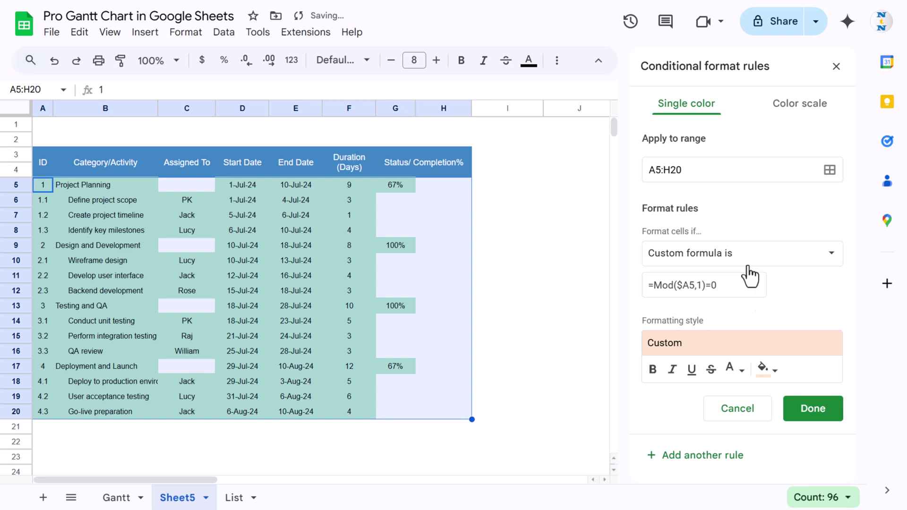
left_click(654, 370)
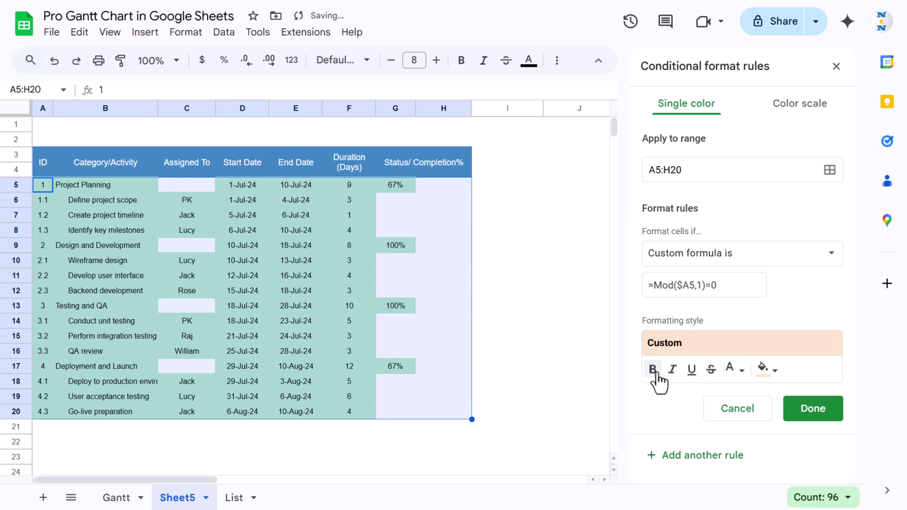
left_click(820, 422)
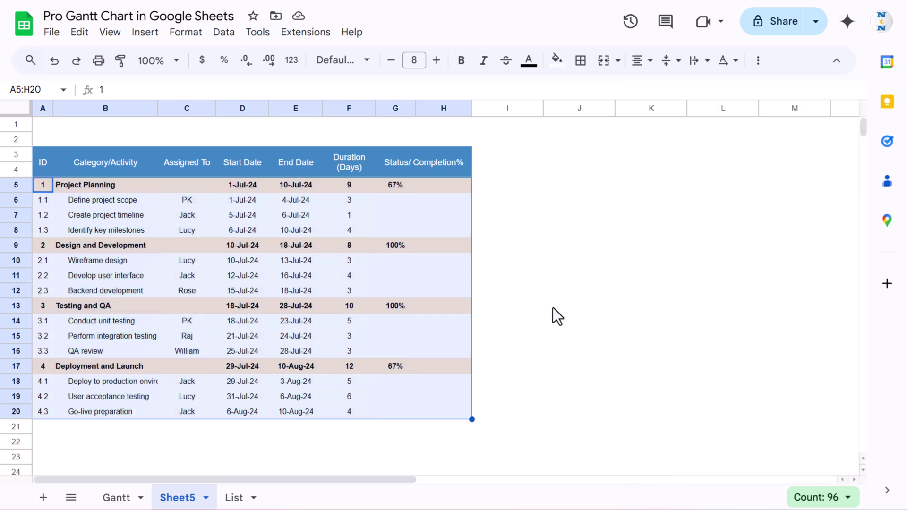
left_click(548, 203)
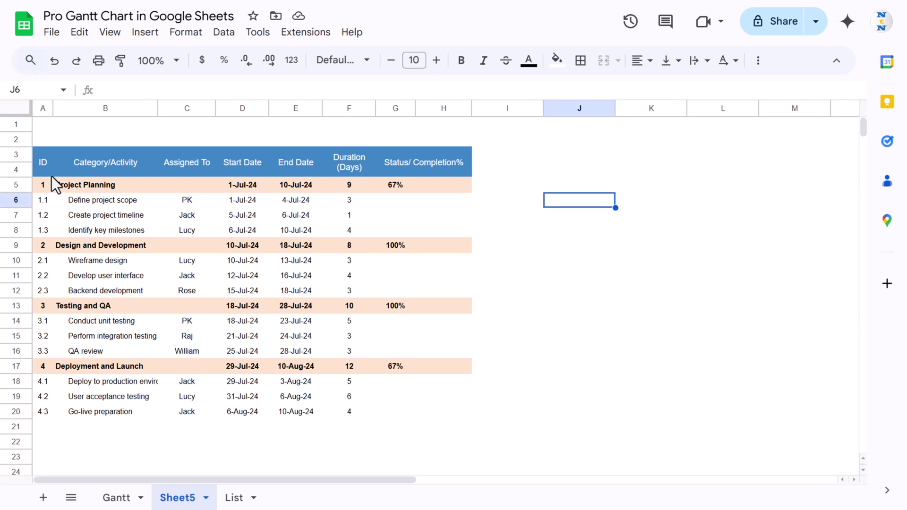
Add dark teal vertical borders between the columns of the whole table A3:H20
left_click_drag(52, 173, 431, 409)
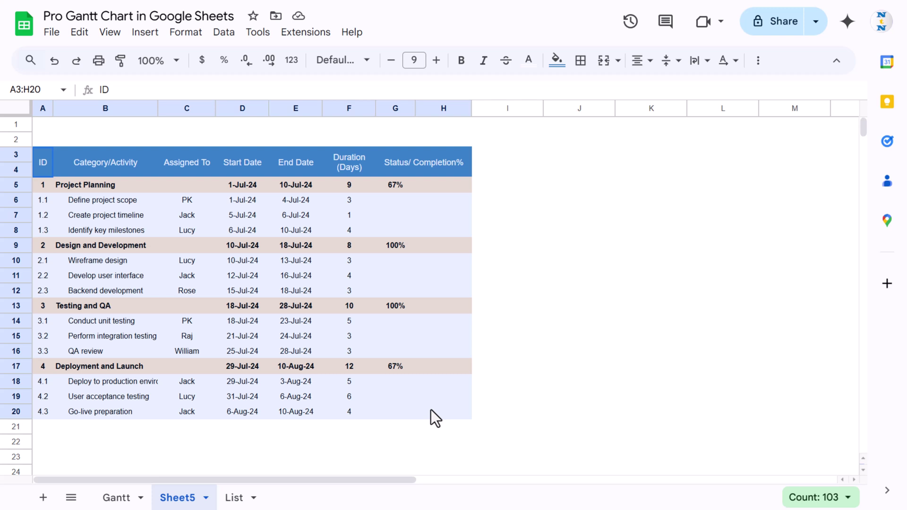
left_click(581, 66)
left_click(718, 94)
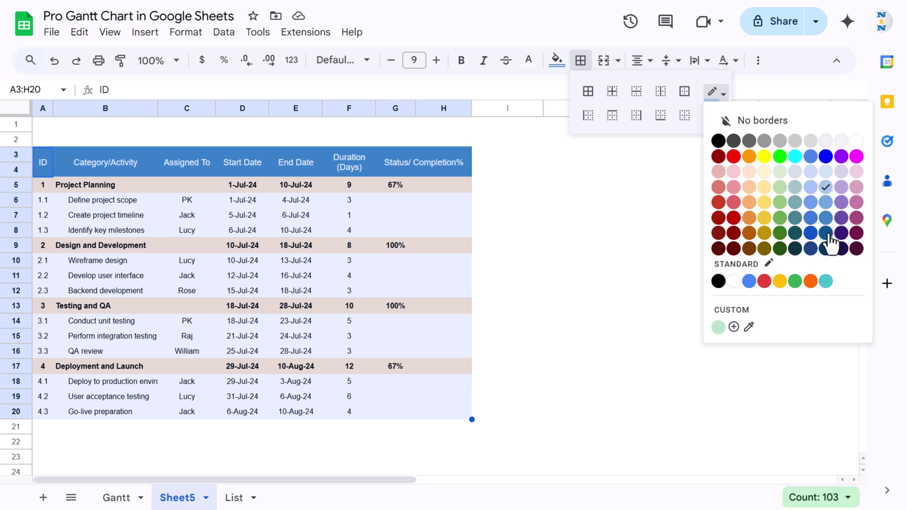
left_click(796, 220)
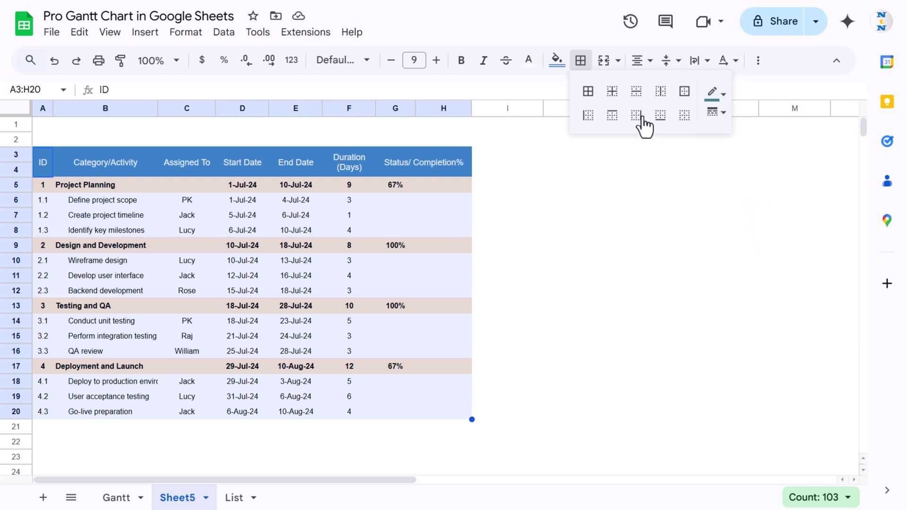
left_click(662, 97)
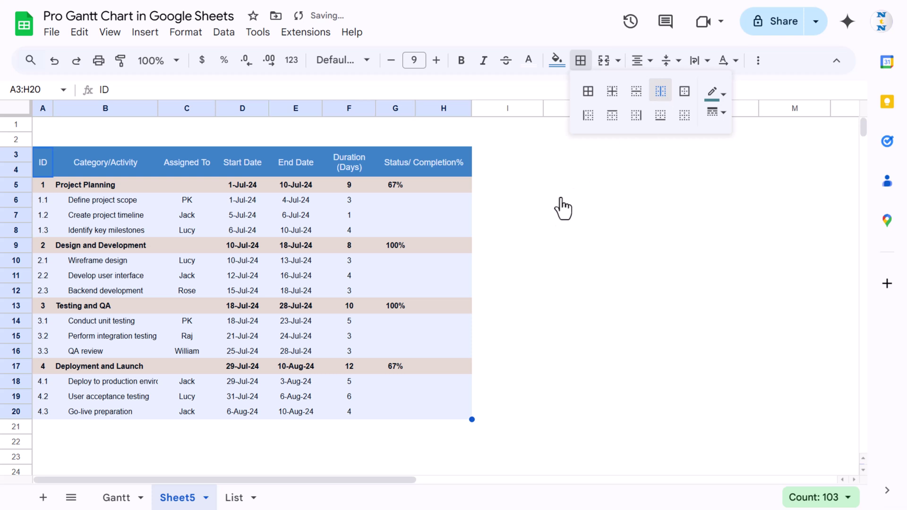
left_click(486, 289)
left_click(480, 243)
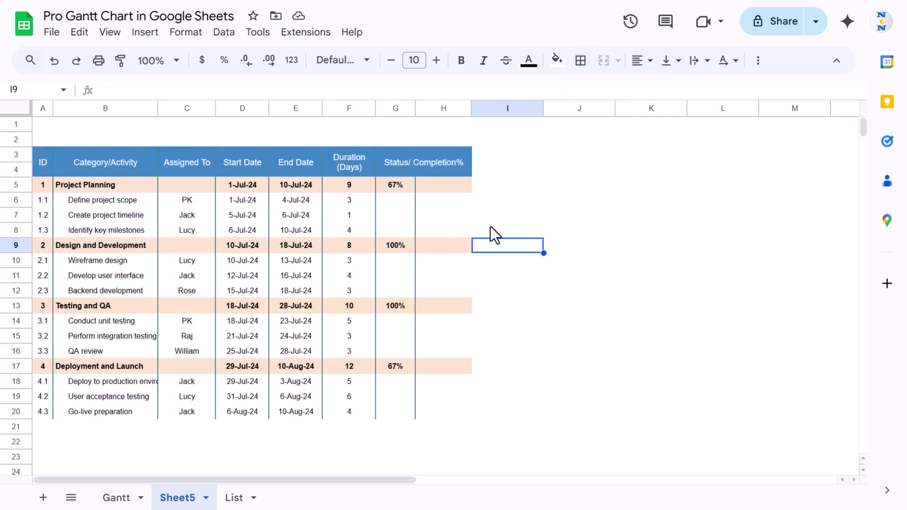
Clear the borders in the Status/Completion% cells G5:H20 and give the block only left and right borders
left_click(398, 184)
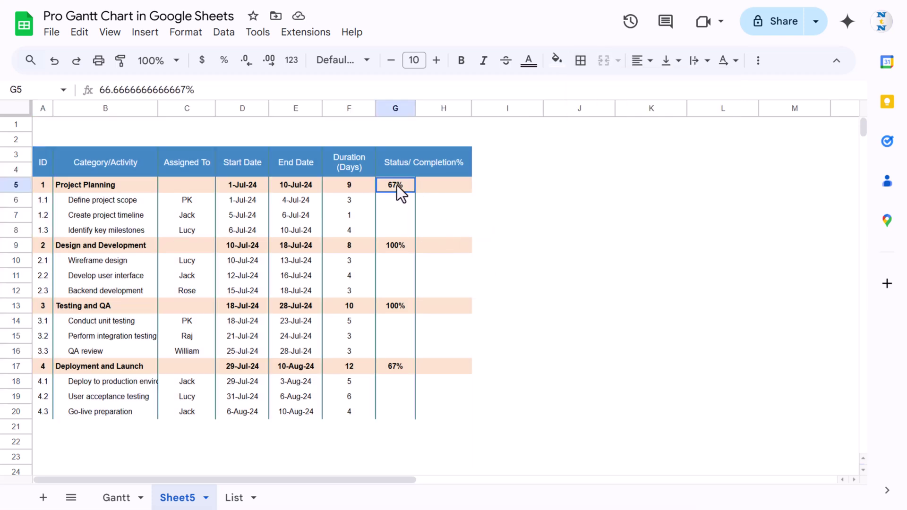
left_click_drag(398, 184, 468, 405)
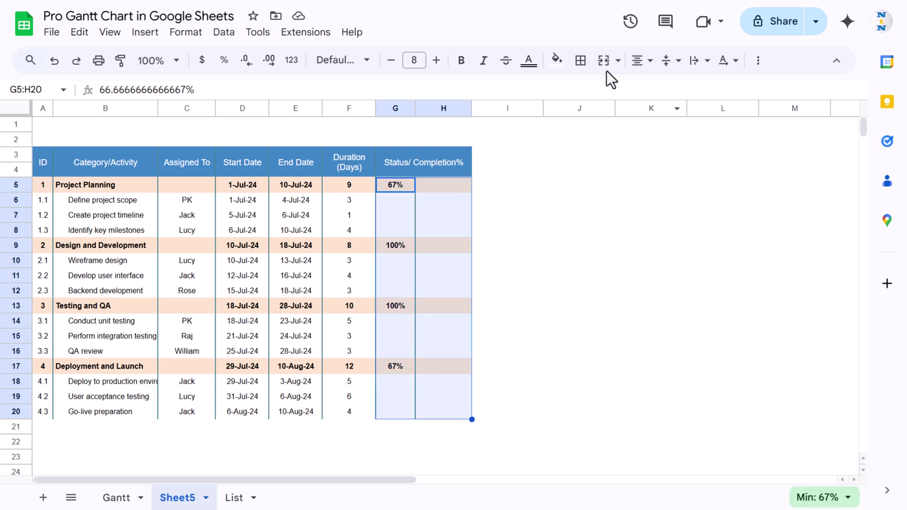
left_click(585, 66)
left_click(683, 119)
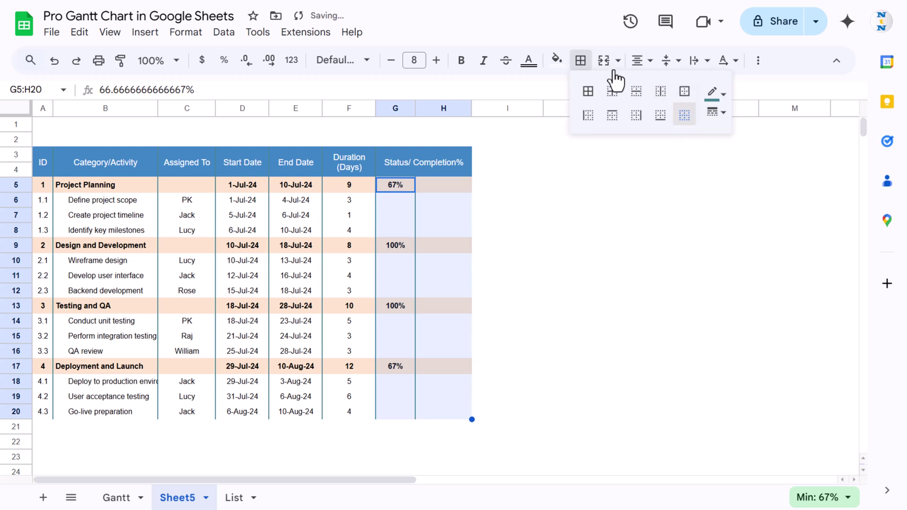
left_click(632, 116)
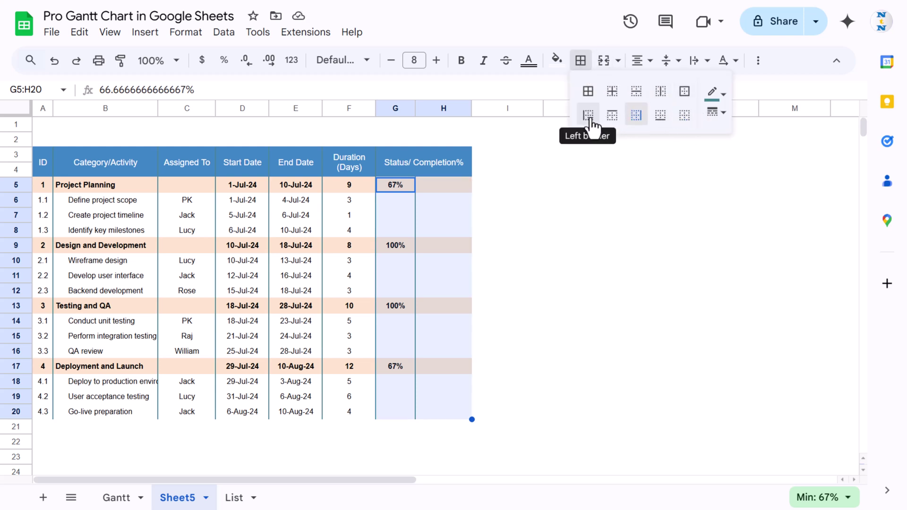
left_click(588, 116)
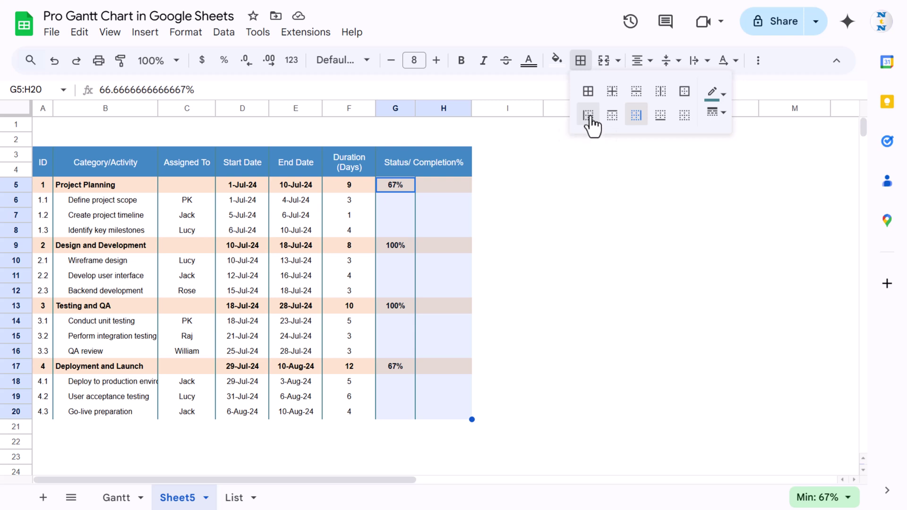
left_click(502, 217)
Apply a right border to H5:H20 along the outer edge of the table
left_click_drag(456, 183, 452, 410)
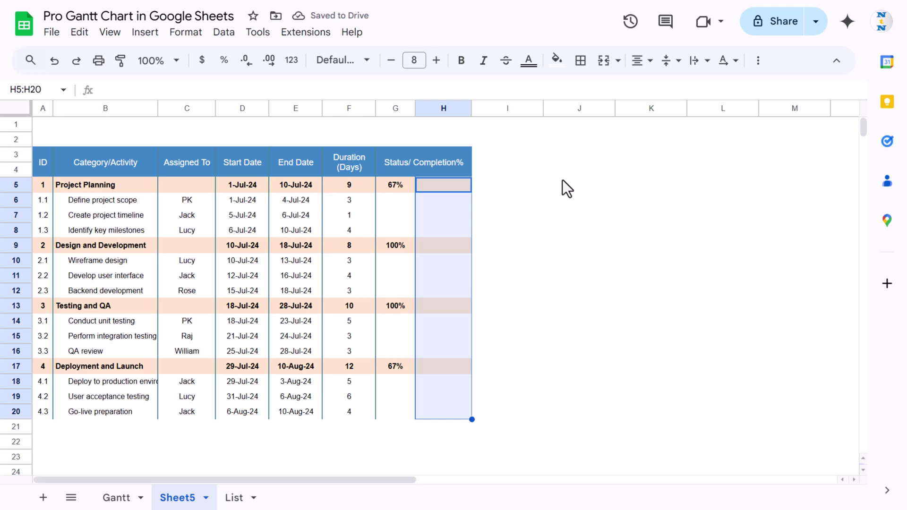
left_click(580, 61)
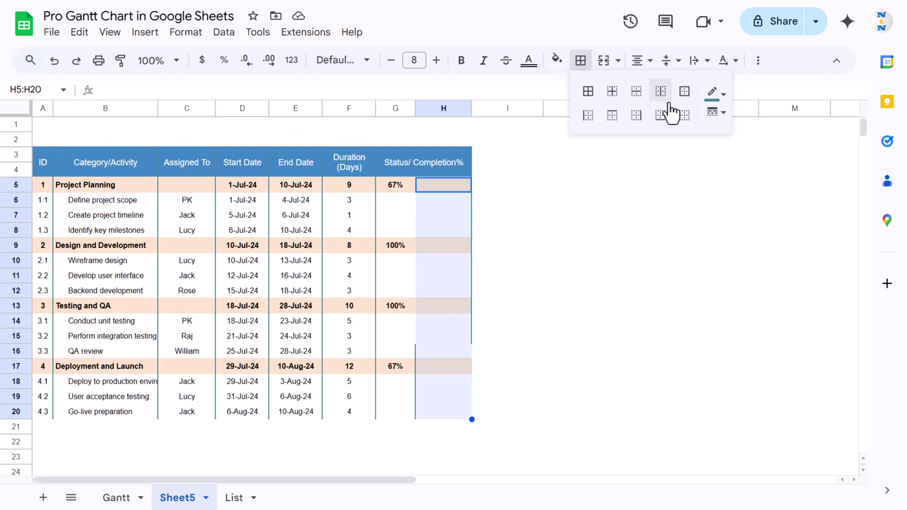
left_click(636, 116)
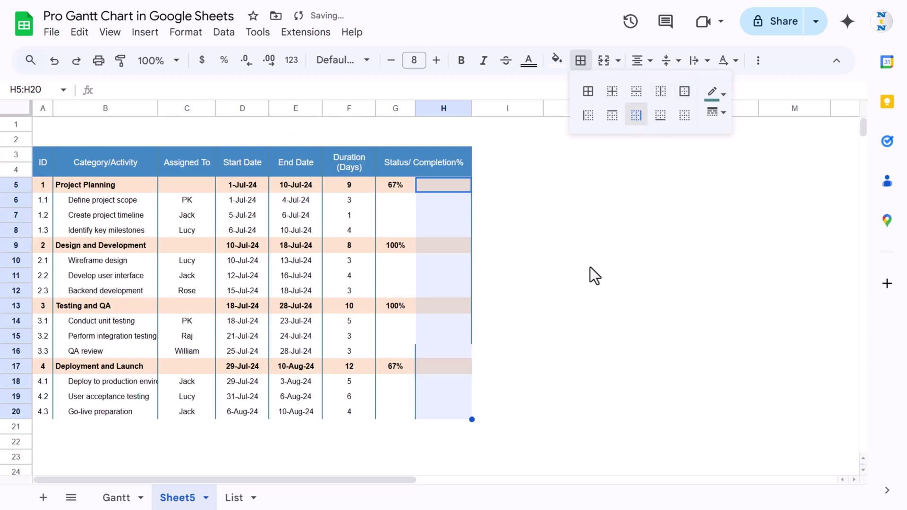
left_click(552, 259)
scroll(455, 202, "down", 3)
scroll(437, 200, "up", 3)
left_click(436, 189)
key("Left")
key("Left")
key("Left")
key("Left")
key("Left")
key("Left")
key("Left")
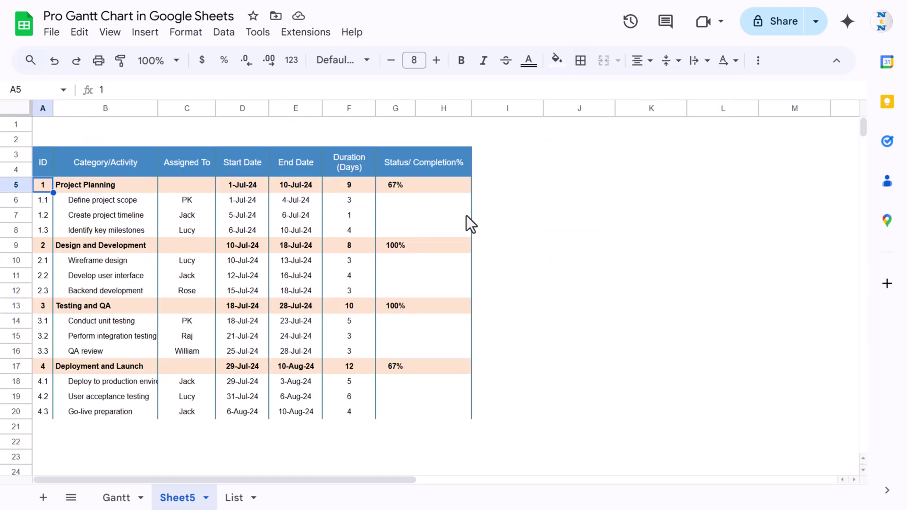
Apply a dropdown to the Assigned To cells C5:C20, sourcing its options from the range List!A2:A7
left_click_drag(197, 183, 197, 413)
right_click(195, 220)
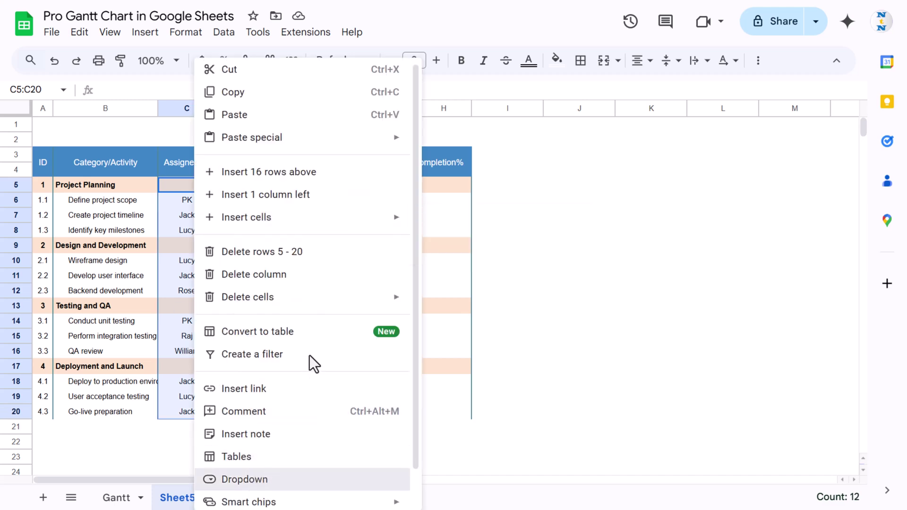
left_click(255, 479)
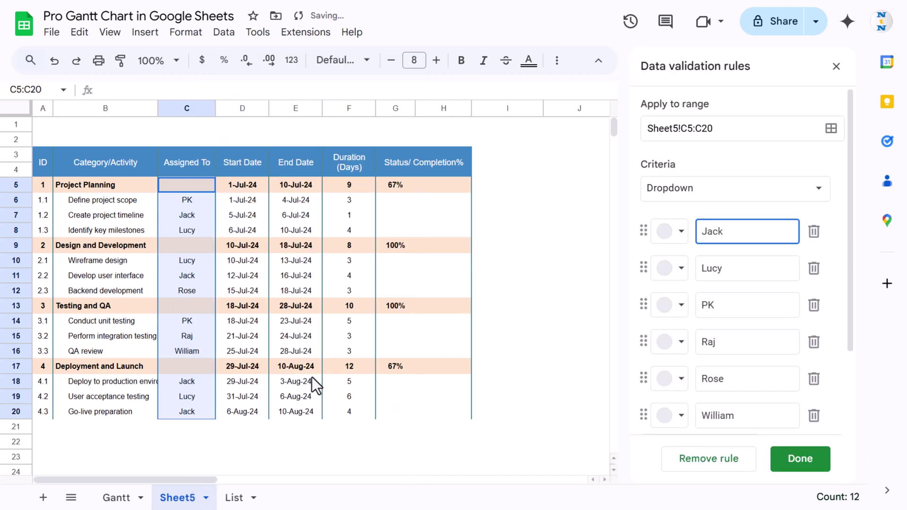
left_click(738, 194)
left_click(730, 210)
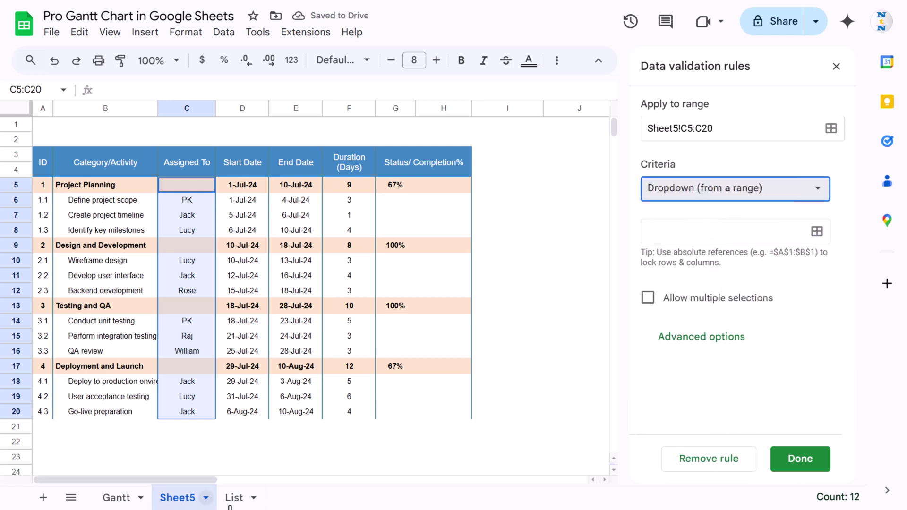
left_click(234, 498)
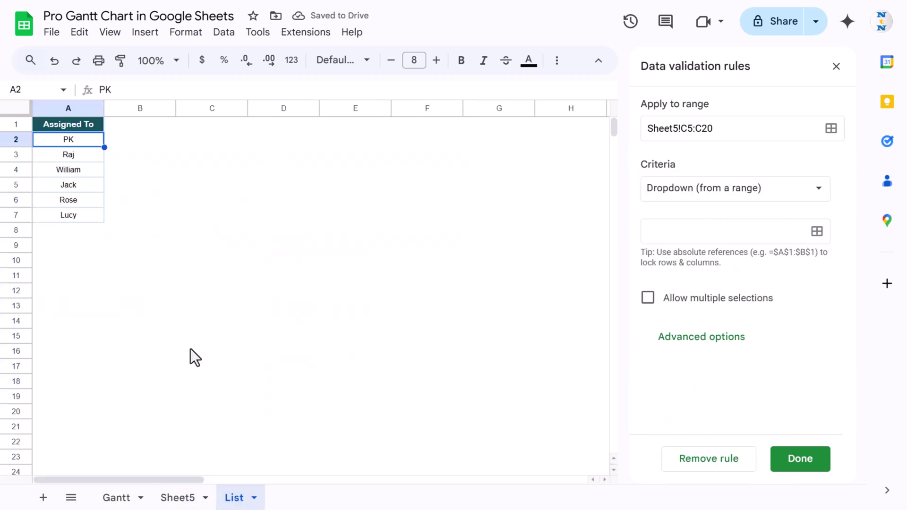
left_click(816, 230)
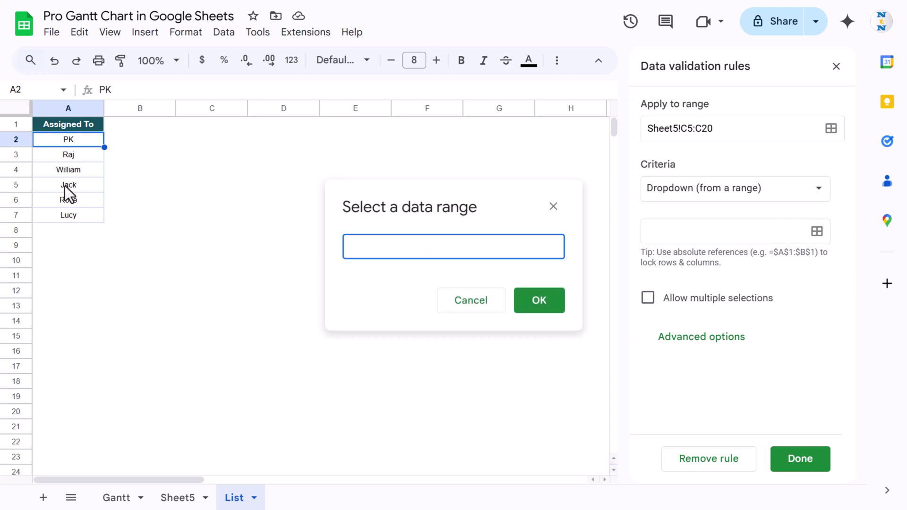
left_click_drag(77, 140, 76, 215)
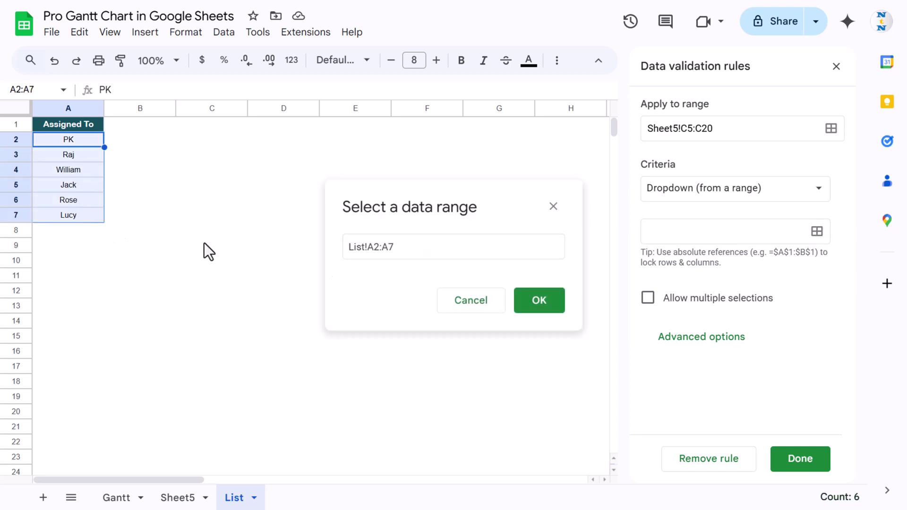
left_click(532, 306)
Colour the first three assignee dropdown options light red, light orange and light yellow, in list order
left_click(672, 266)
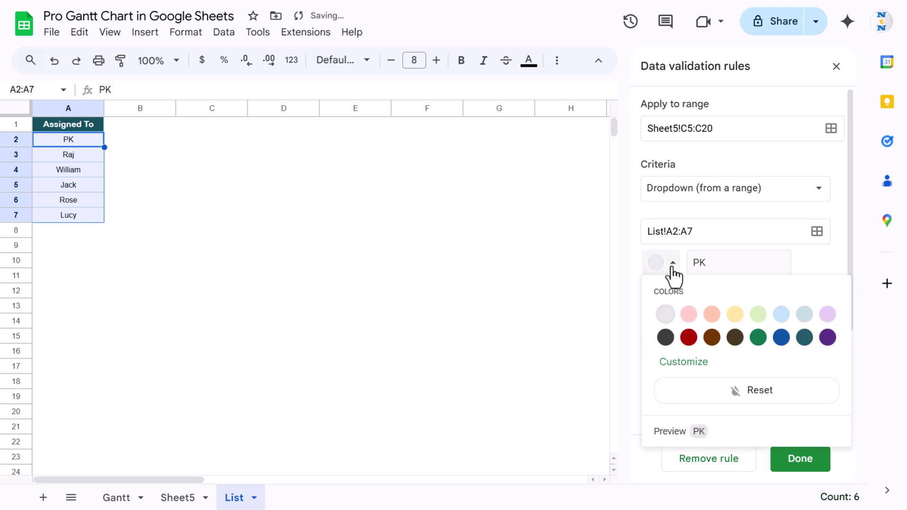
left_click(688, 315)
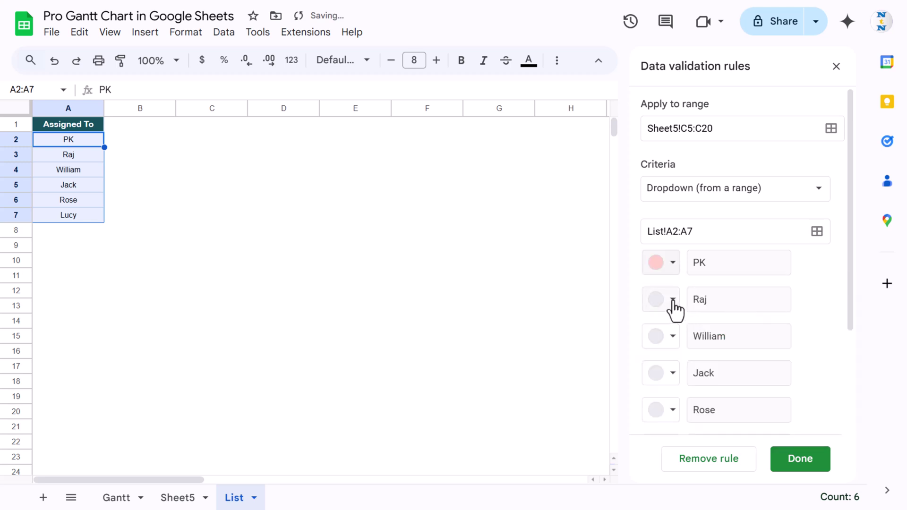
left_click(673, 301)
left_click(713, 354)
left_click(670, 336)
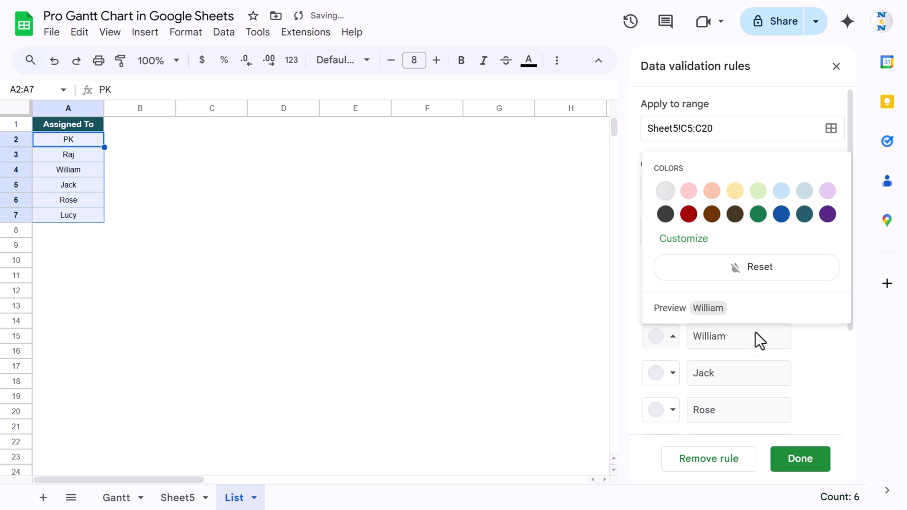
left_click(735, 189)
Colour the last three assignee options light blue, light green and light purple in list order, and save the dropdown rule
left_click(674, 375)
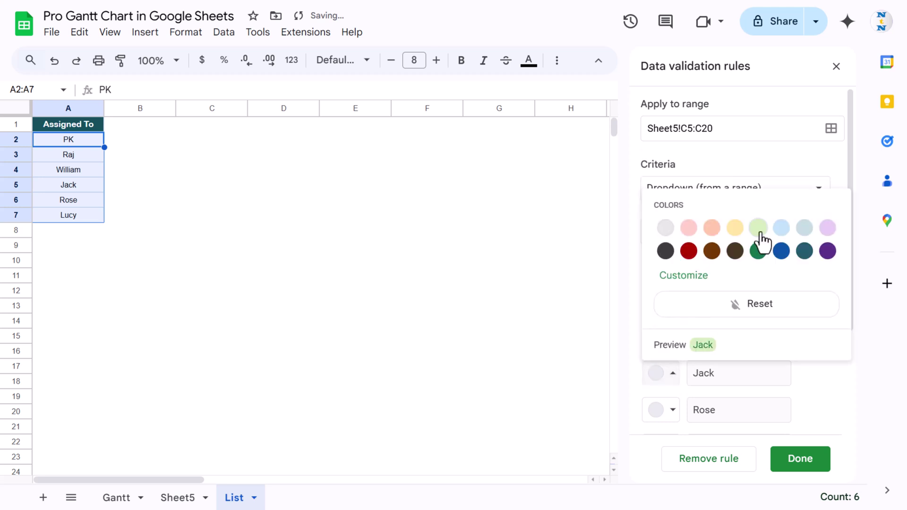
left_click(777, 229)
left_click(673, 410)
left_click(754, 263)
scroll(710, 322, "down", 3)
left_click(672, 307)
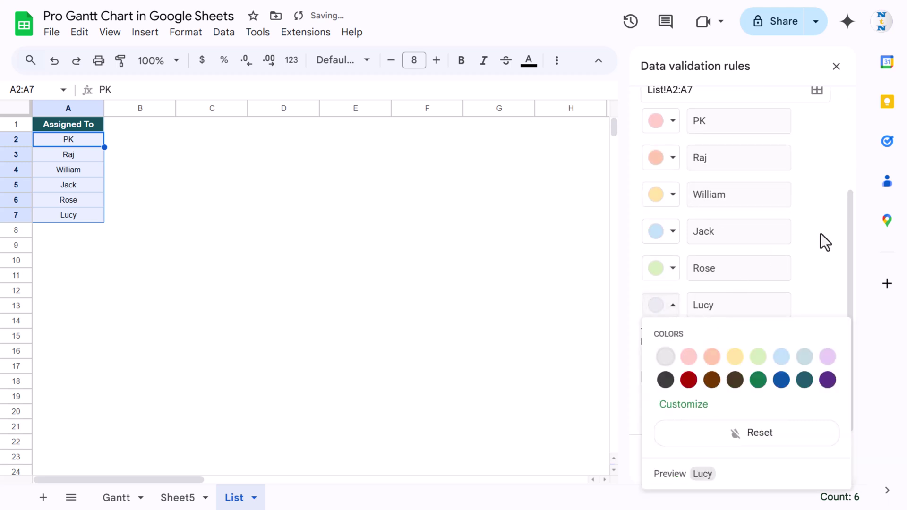
left_click(828, 356)
scroll(818, 276, "up", 3)
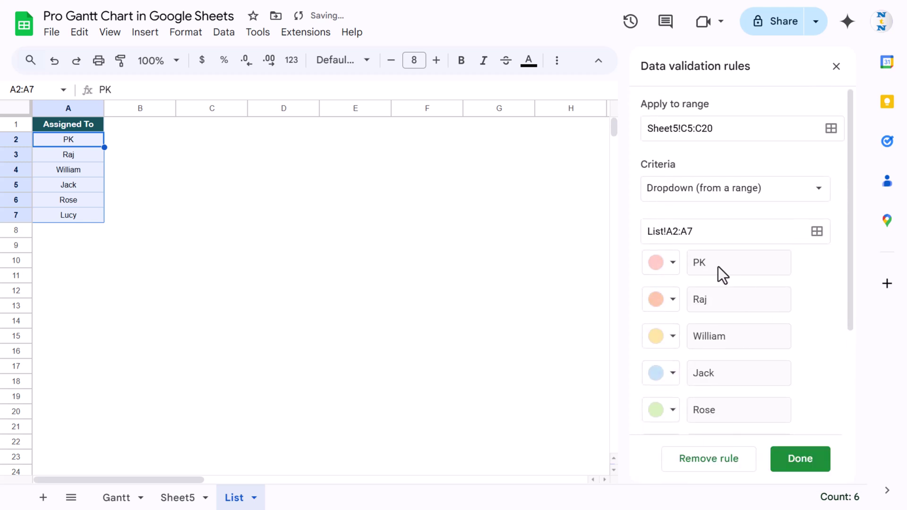
left_click(804, 461)
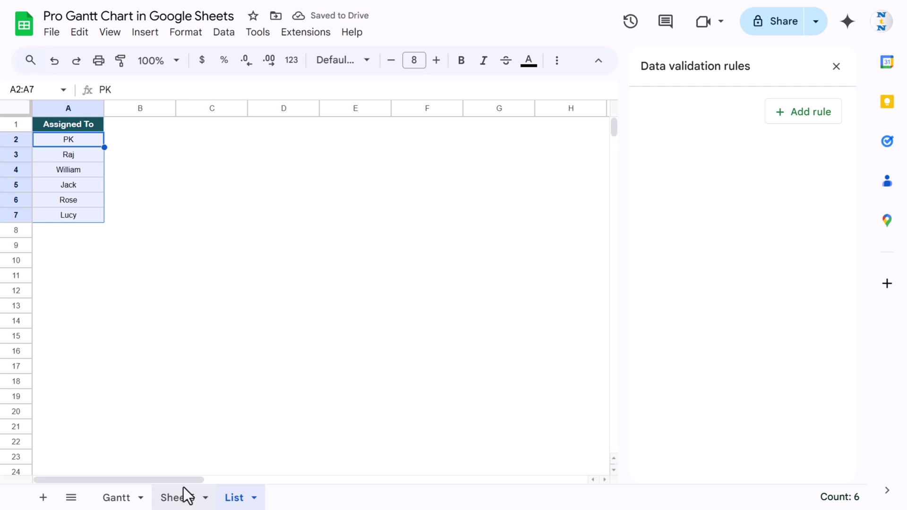
On Sheet5, remove the dropdowns from category cells C17, C13, C9 and C5 by pasting the blank cell H17 over them
left_click(184, 496)
left_click(303, 216)
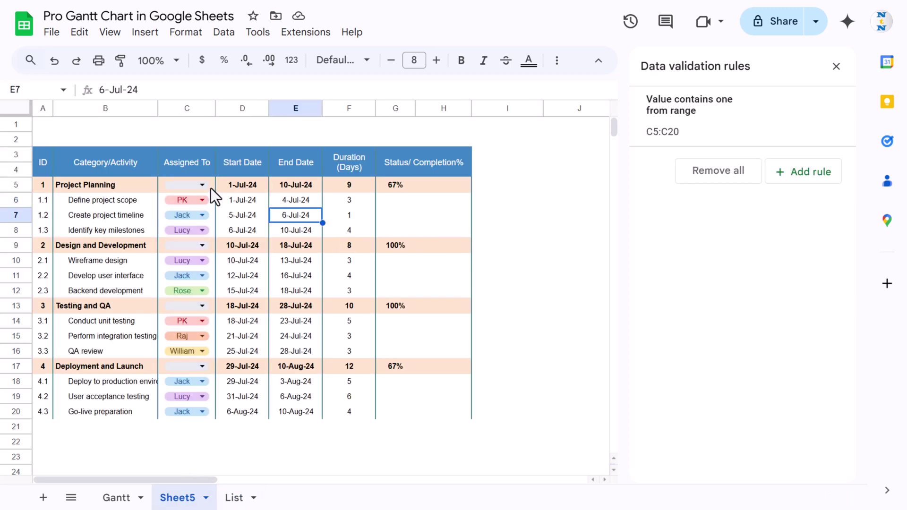
left_click(206, 365)
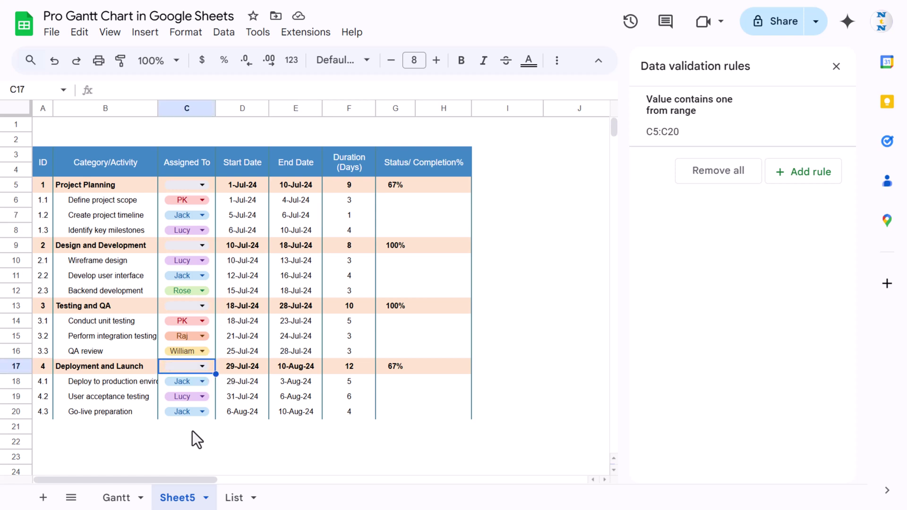
left_click(193, 430)
left_click(444, 369)
key("ctrl+c")
left_click(214, 367)
key("ctrl+v")
left_click(212, 302)
key("ctrl+v")
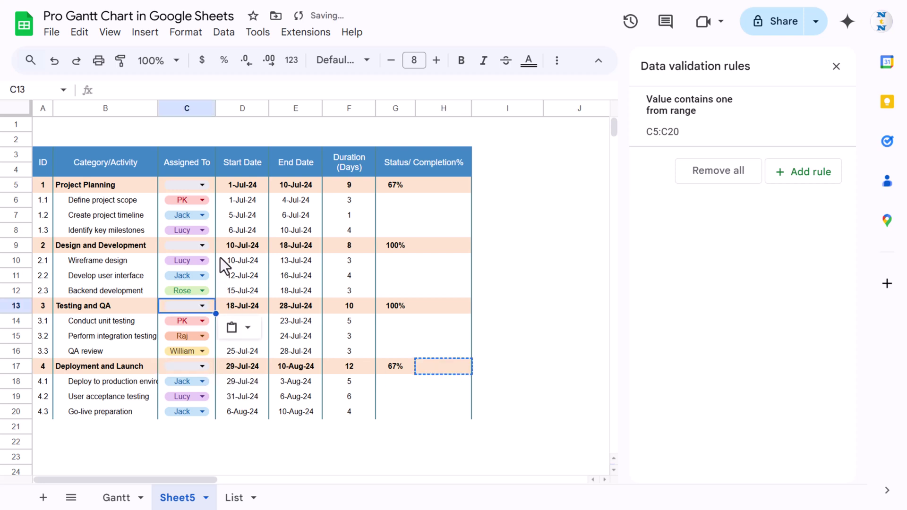
left_click(211, 245)
key("ctrl+v")
left_click(212, 186)
key("ctrl+v")
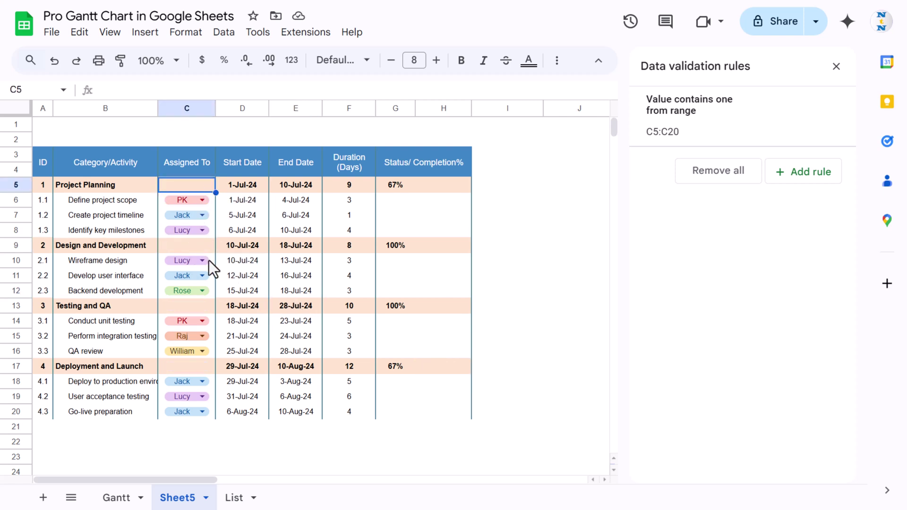
Enter the formula =E5-D5 in the Project Planning duration cell F5
left_click(204, 204)
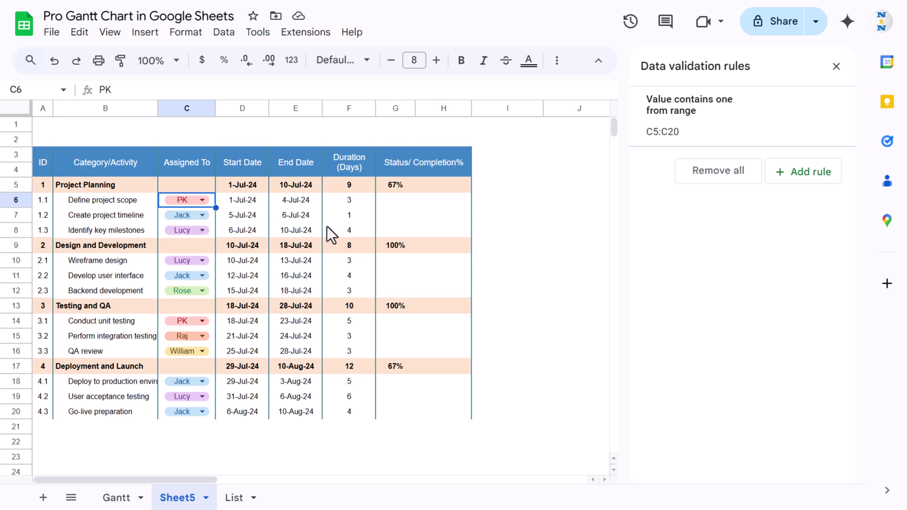
left_click(372, 203)
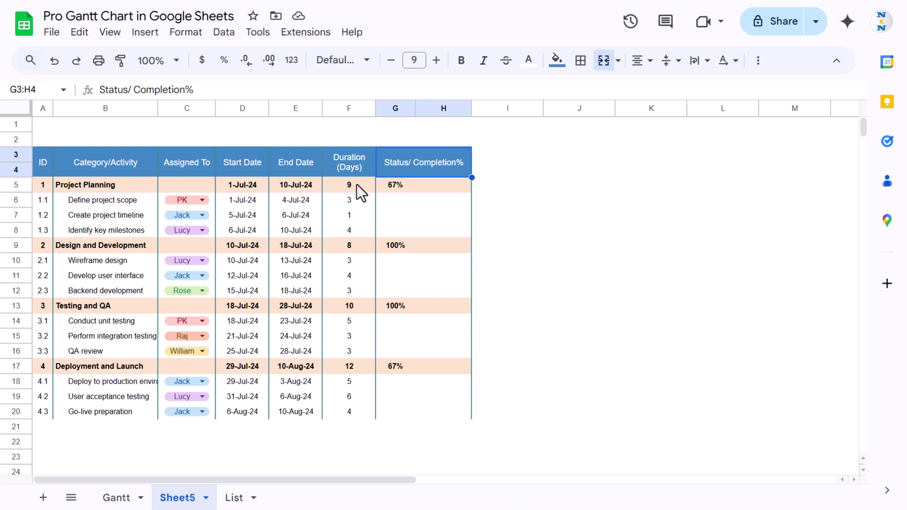
left_click(357, 184)
type("=")
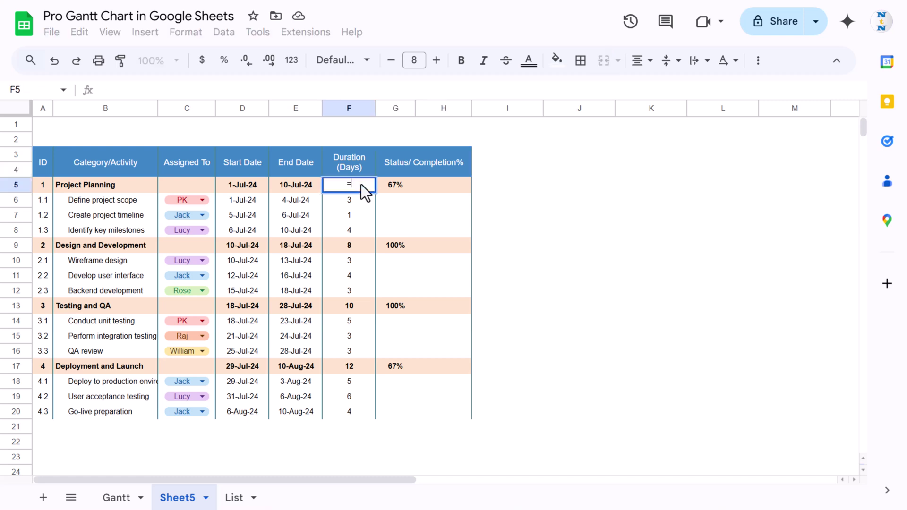
key("Left")
type("-")
key("Left")
key("Left")
key("Return")
Copy the duration formula from F5 down the whole column to F20
key("Up")
key("ctrl+c")
key("ctrl+shift+Down")
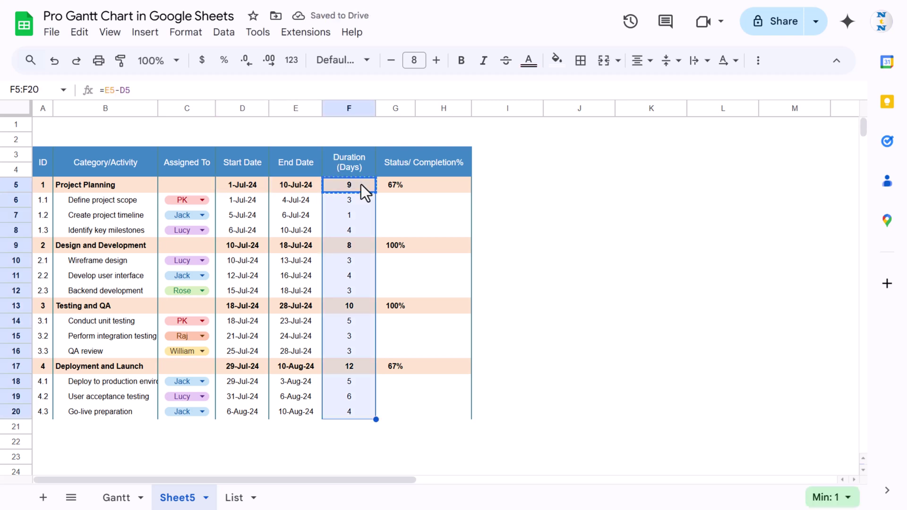
key("ctrl+v")
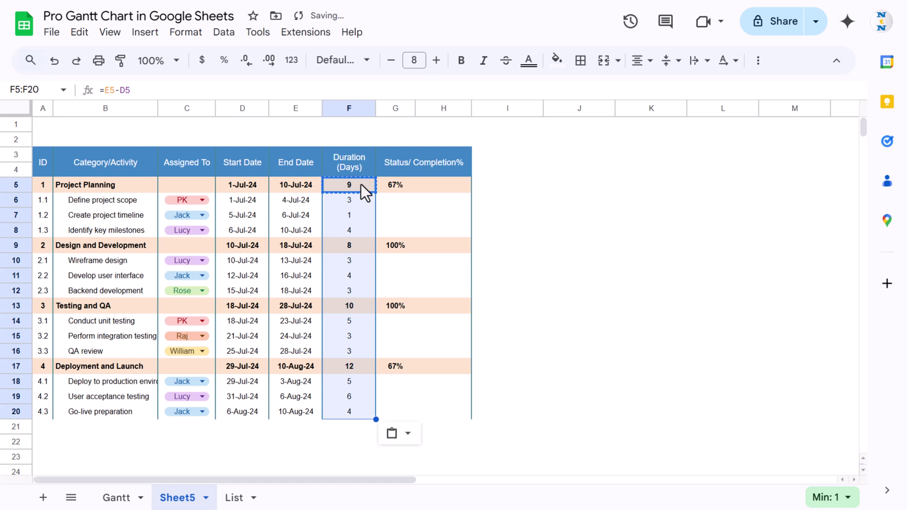
Insert checkboxes in H6:H8 for the Project Planning tasks
left_click(418, 186)
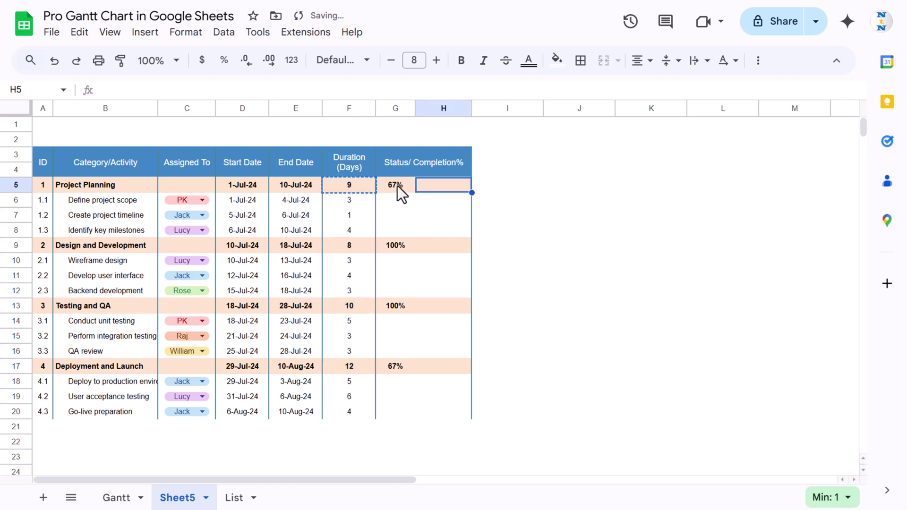
left_click(397, 184)
left_click(449, 202)
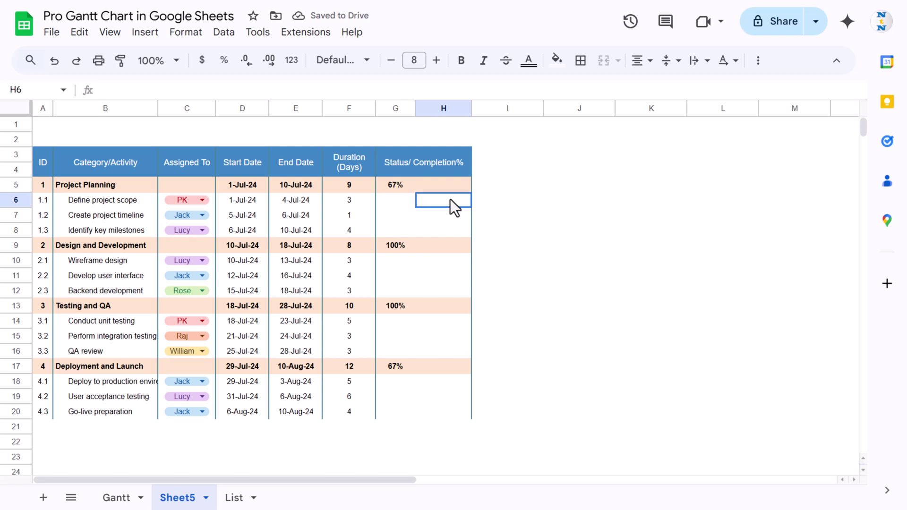
key("shift+Down")
key("shift+Down")
left_click(449, 200)
left_click_drag(449, 198, 449, 236)
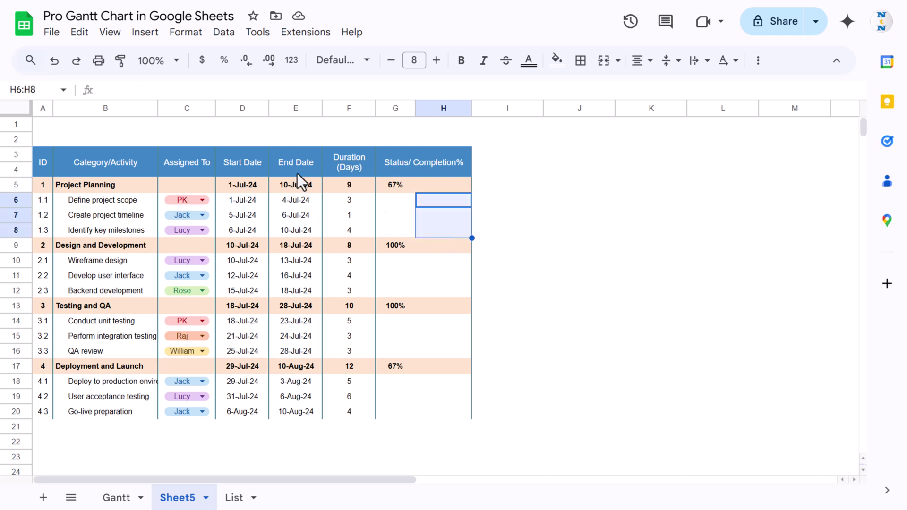
left_click(147, 37)
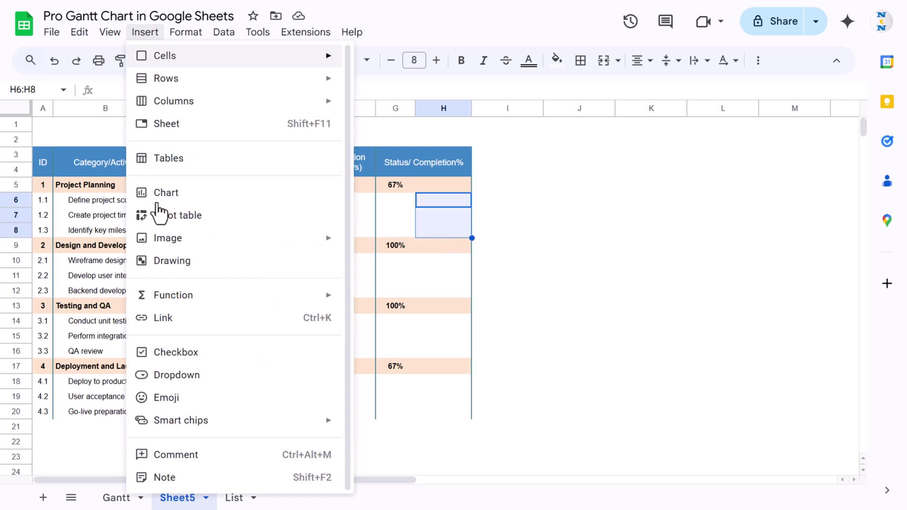
left_click(189, 352)
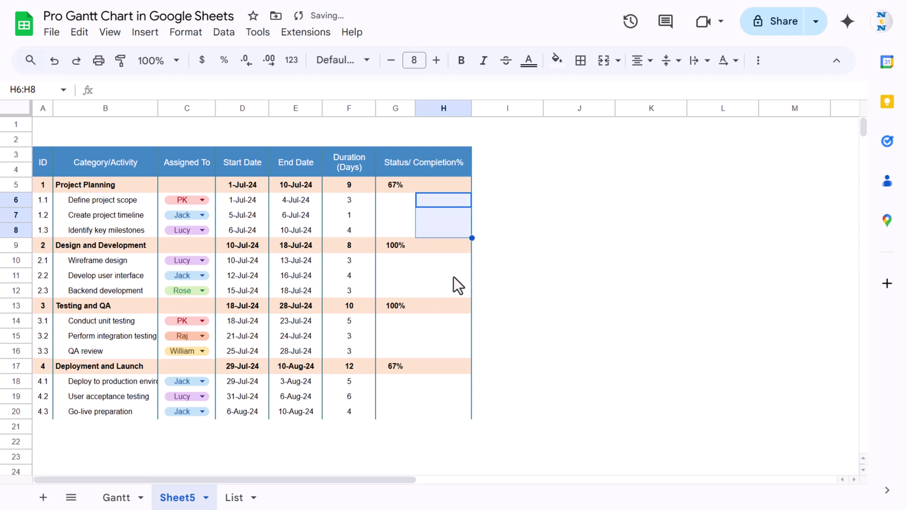
Add checkboxes to H10:H12, H14:H16 and H18:H20, and tick the ones in H6 and H7
left_click(453, 260)
left_click(452, 291, "shift")
left_click(455, 320)
left_click(454, 350, "shift")
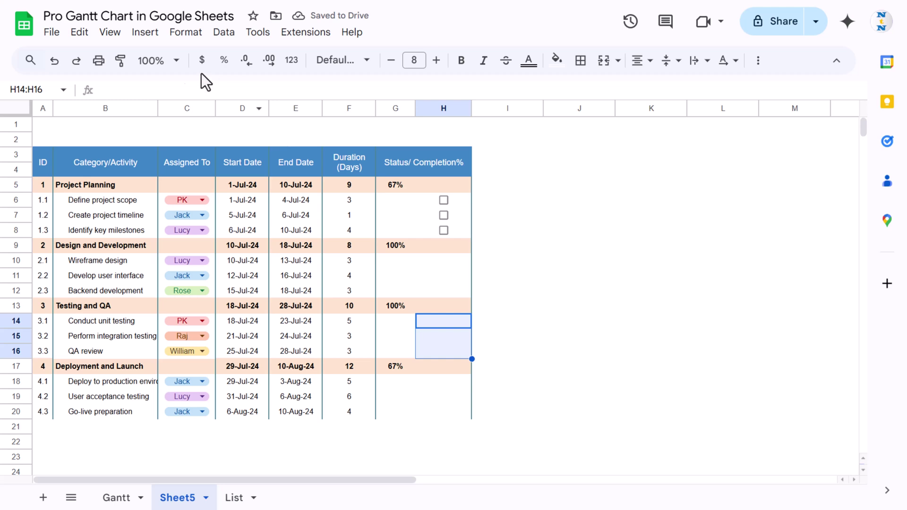
left_click(143, 34)
left_click(188, 361)
scroll(453, 369, "down", 3)
left_click(467, 237)
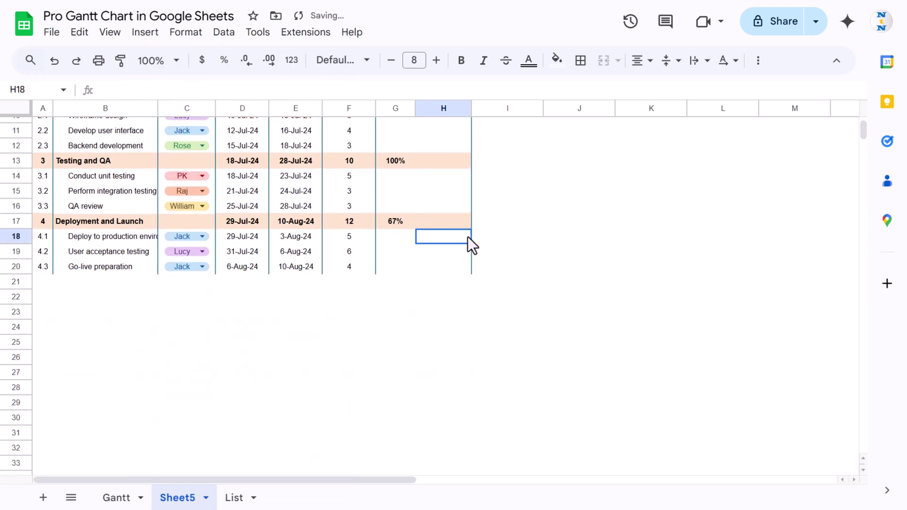
left_click(457, 270, "shift")
scroll(330, 203, "up", 5)
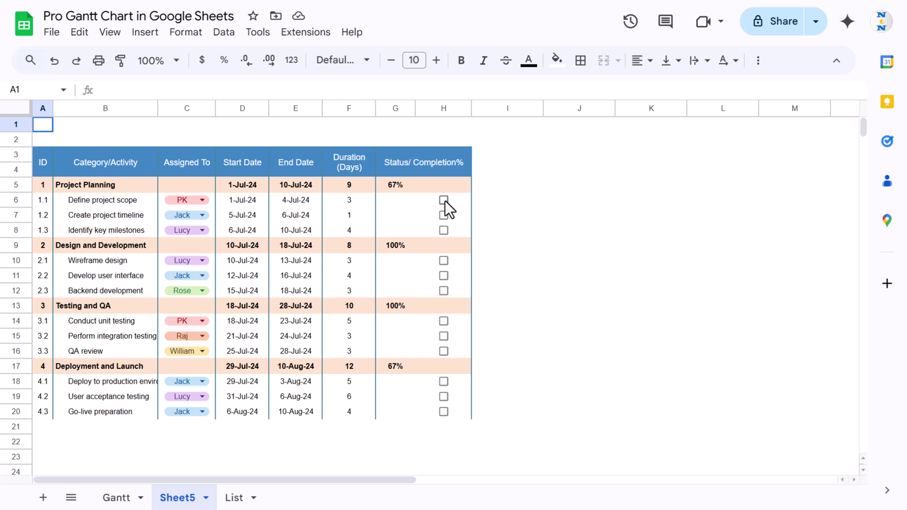
left_click(444, 201)
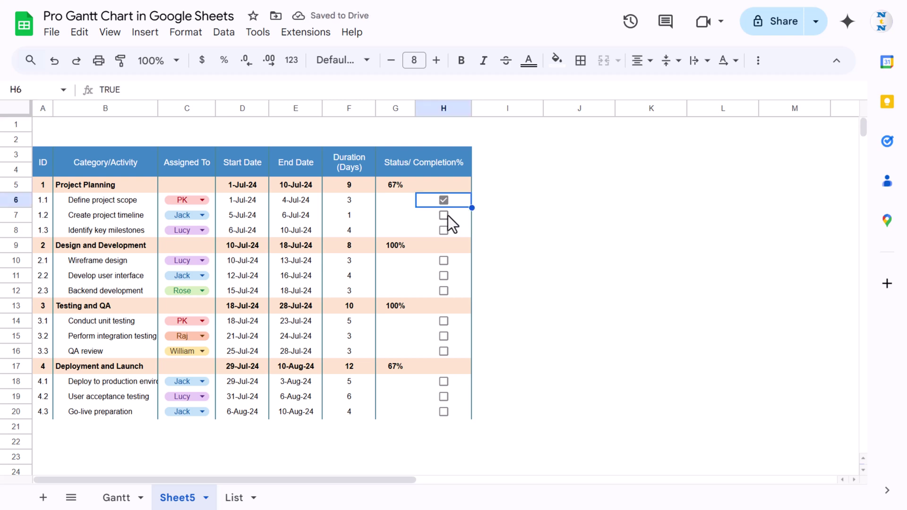
left_click(467, 221)
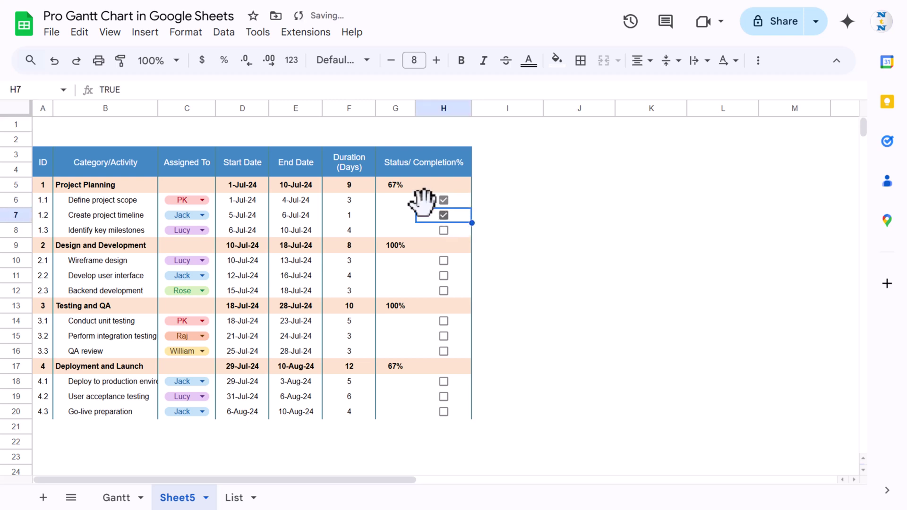
Clear the completion percentages of the four categories in G5, G9, G13 and G17, and select G5
left_click(395, 185)
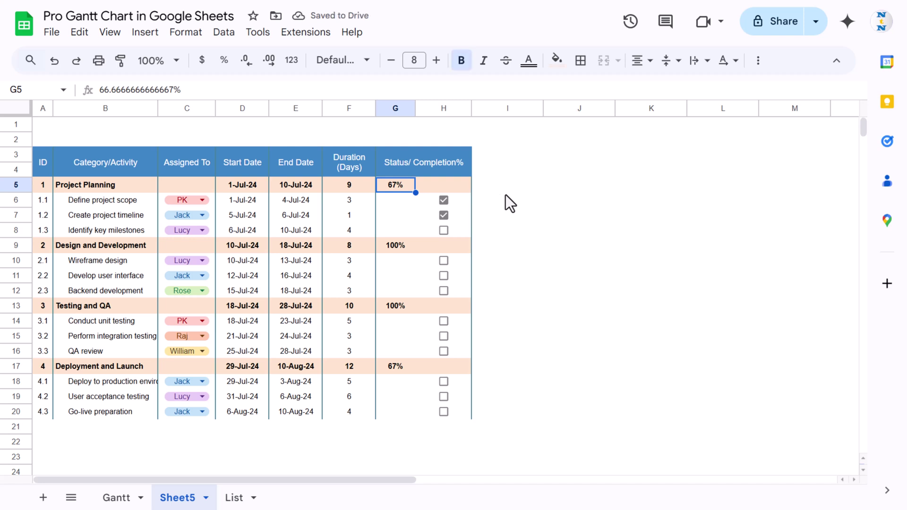
key("Delete")
left_click(385, 248)
key("Delete")
left_click(391, 307)
key("Delete")
left_click(396, 366)
key("Delete")
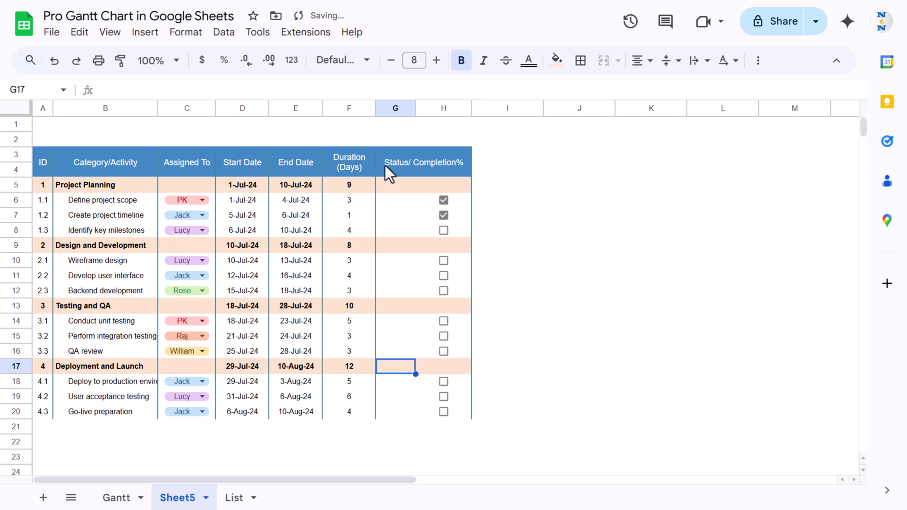
left_click(402, 170)
left_click(387, 183)
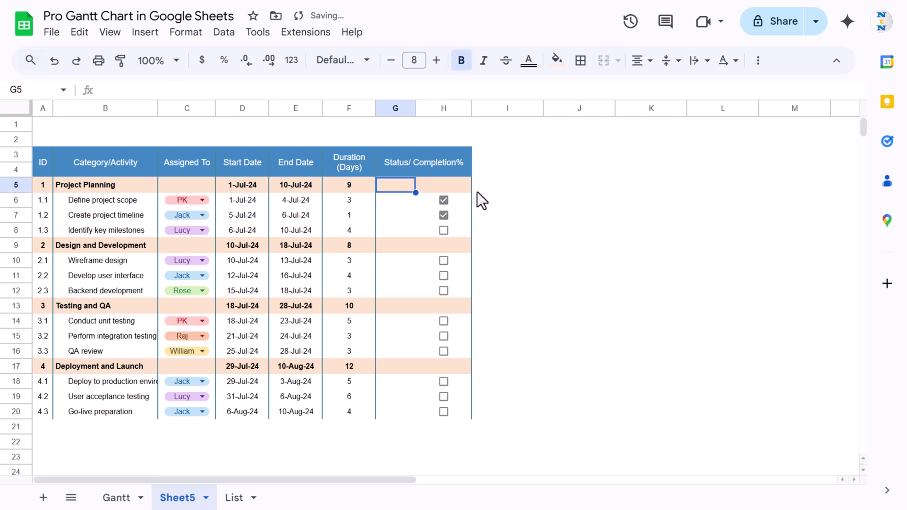
Calculate the Project Planning completion in G5 with =COUNTIF(H6:H8,TRUE())/COUNTA(H6:H8)
type("=cou")
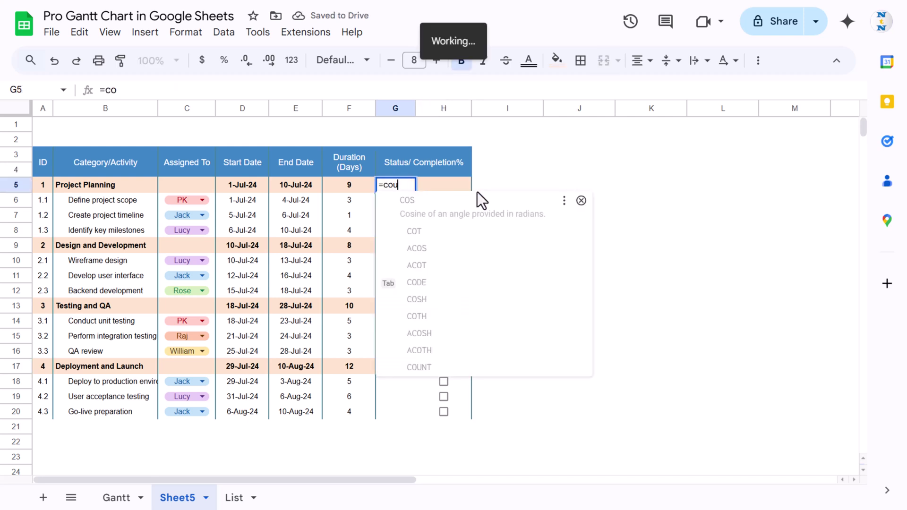
key("Down")
key("Down")
key("Down")
key("Tab")
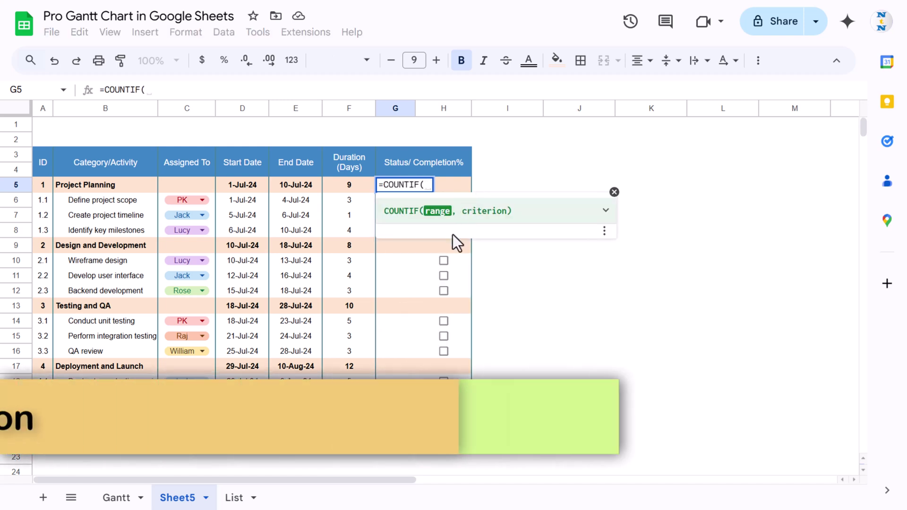
left_click(614, 192)
left_click_drag(453, 205, 458, 232)
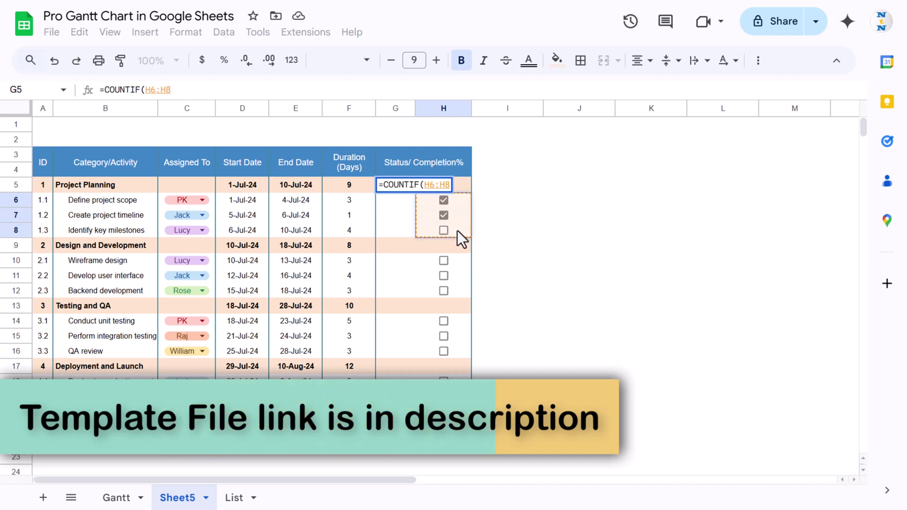
type(",TRUE(")
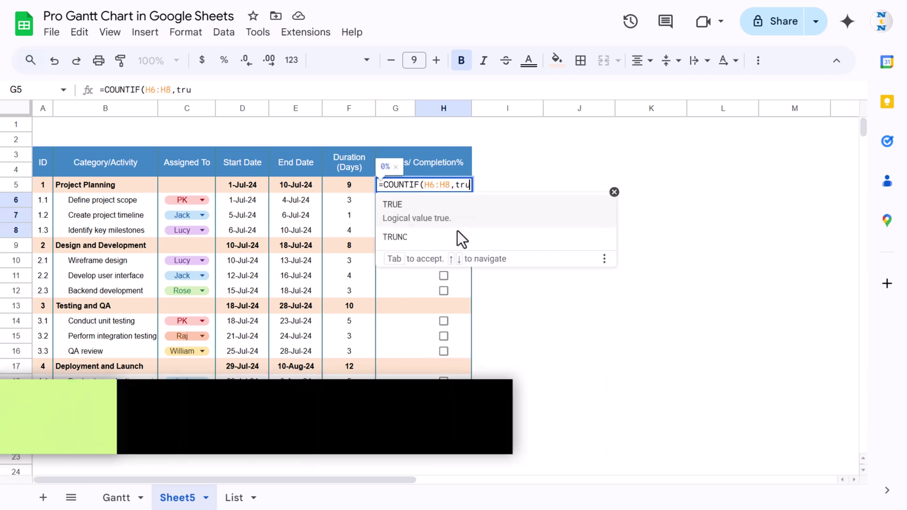
type(")")
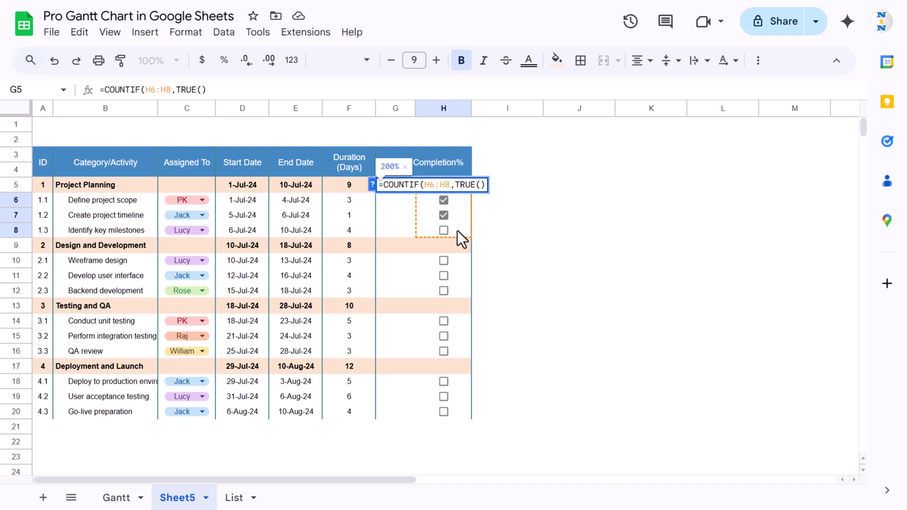
type(")/counta")
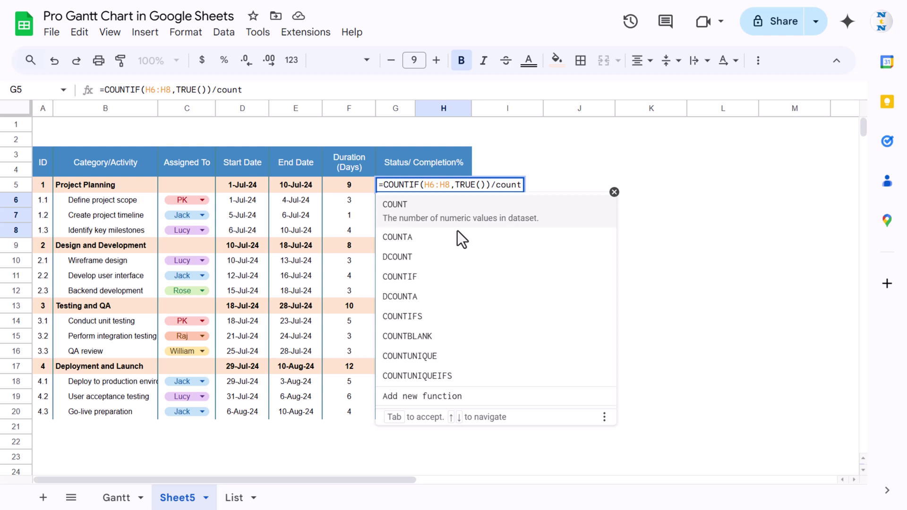
key("Tab")
left_click_drag(461, 199, 461, 232)
type(")")
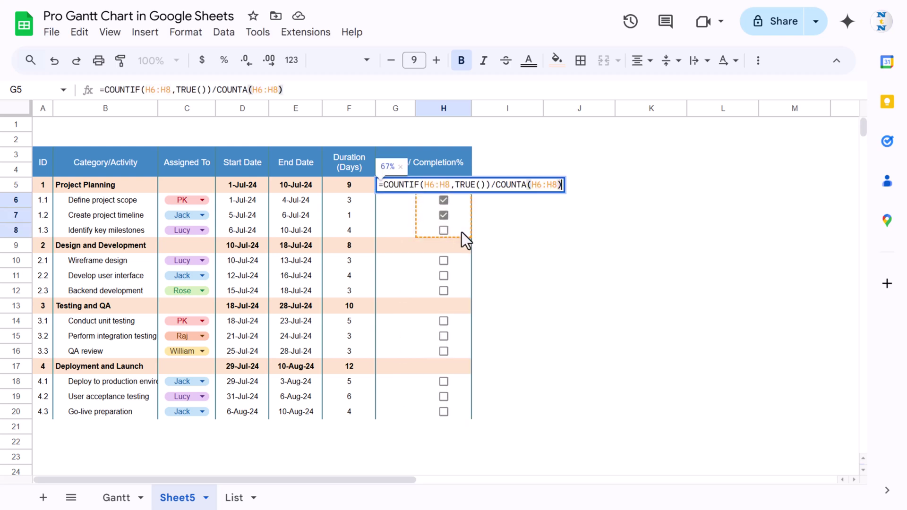
key("Return")
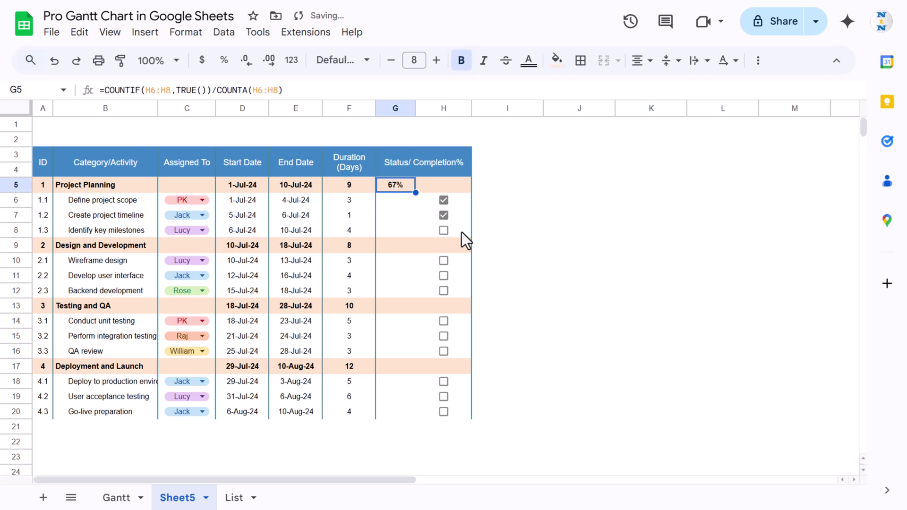
Copy the completion formula from G5 to the other category rows in G9, G13 and G17
key("Down")
key("Down")
key("Down")
key("Down")
key("ctrl+v")
key("Down")
key("Down")
key("Down")
key("Down")
key("Down")
key("Up")
key("ctrl+v")
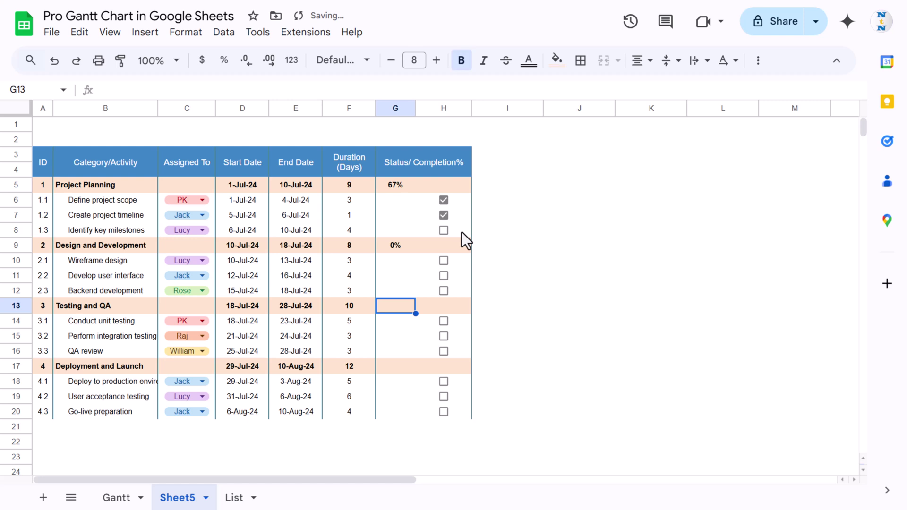
key("Down")
key("Down")
key("Down")
key("Down")
key("ctrl+v")
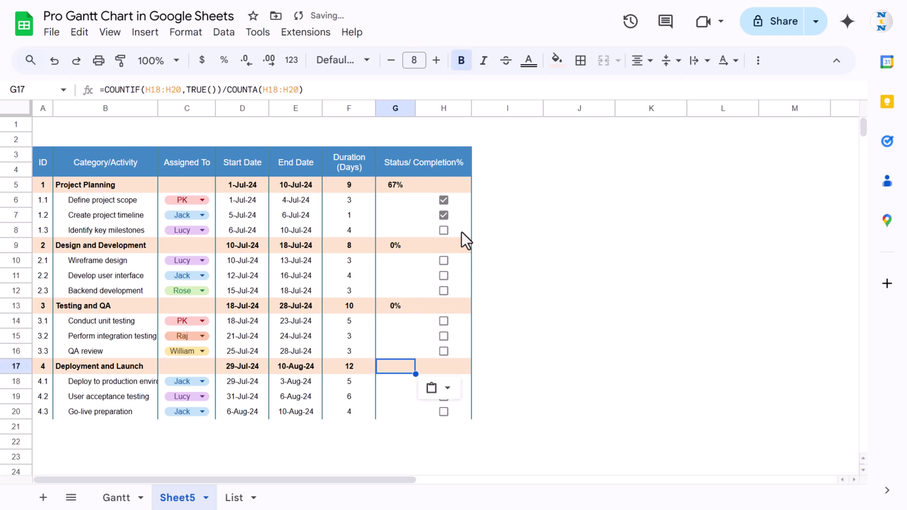
Tick the task checkboxes in H11, H14, H15, H18 and H19
left_click(443, 276)
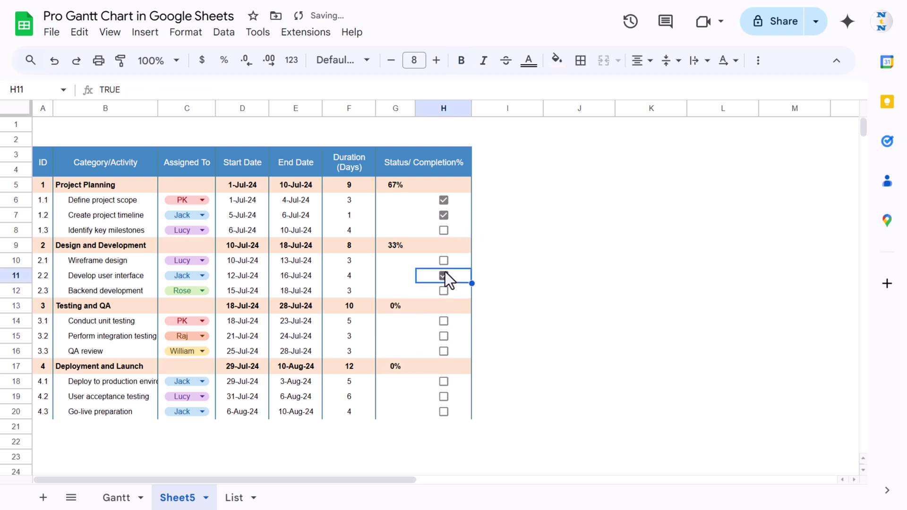
left_click(444, 322)
left_click(444, 335)
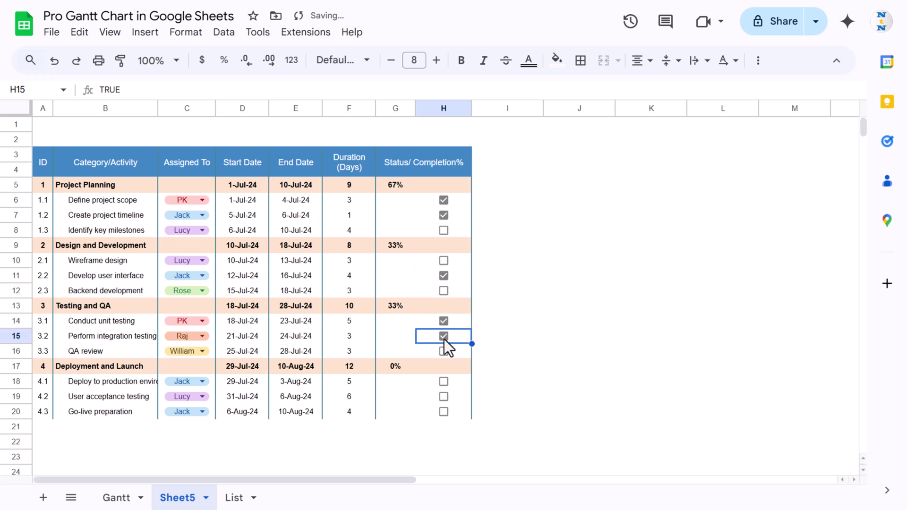
left_click(444, 381)
left_click(444, 397)
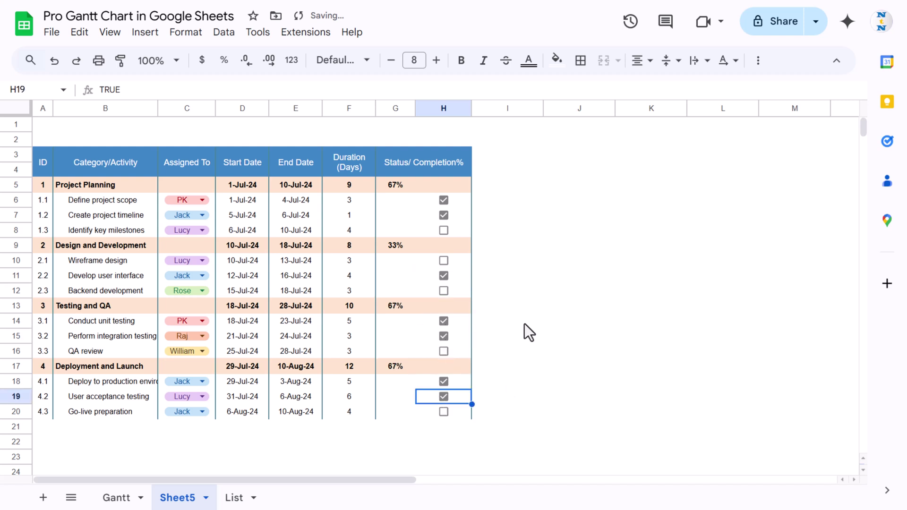
left_click(512, 306)
Build a SPARKLINE formula in H5 for G5, reusing the function help's example options {"charttype","bar";"max",50}
left_click(450, 186)
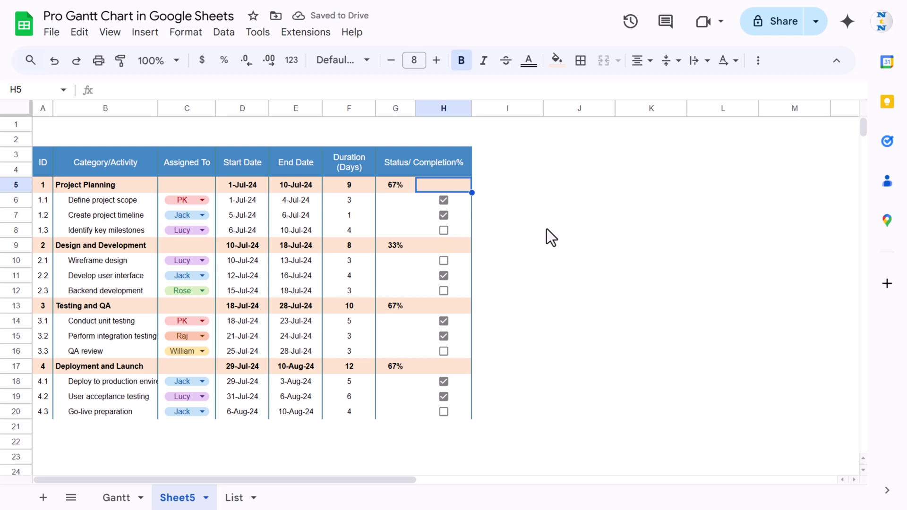
type("=spa")
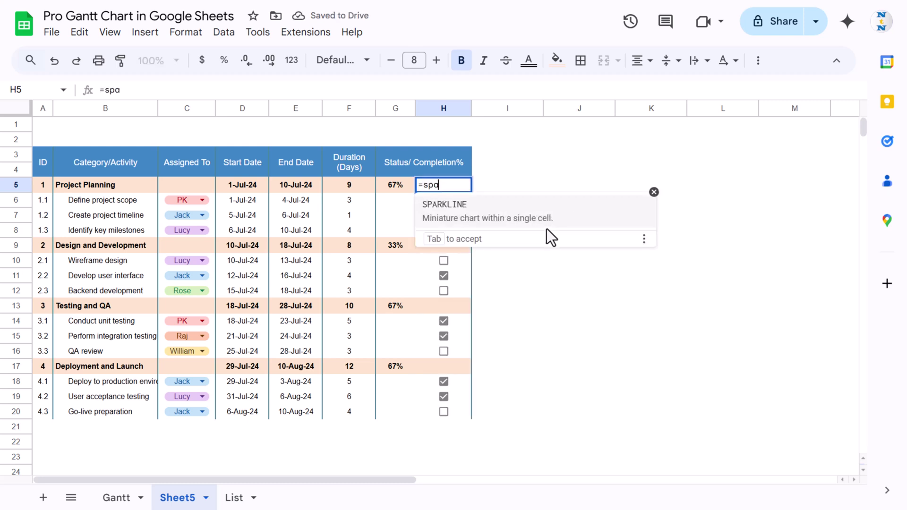
key("Tab")
left_click(393, 184)
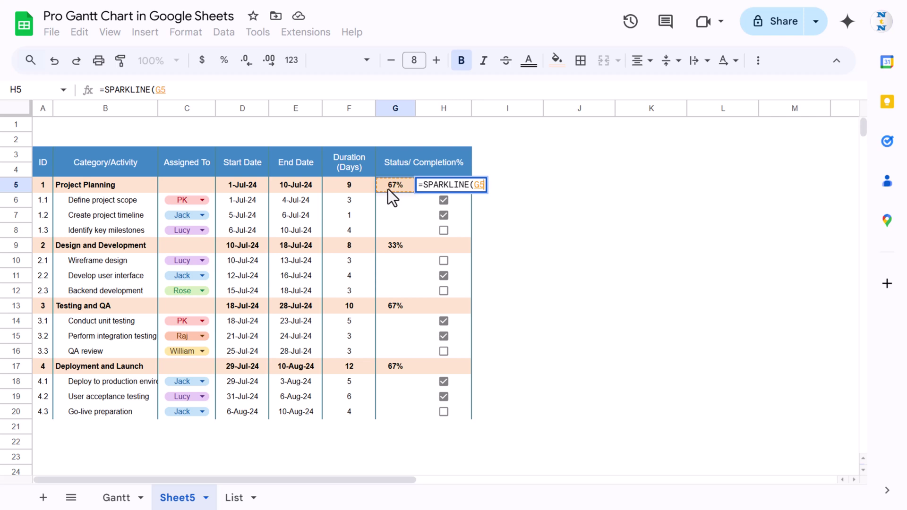
type(",")
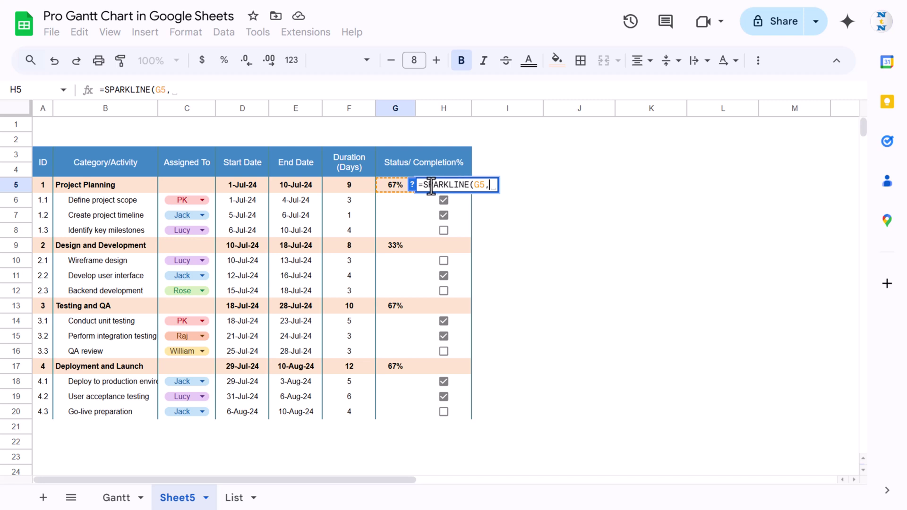
left_click(412, 185)
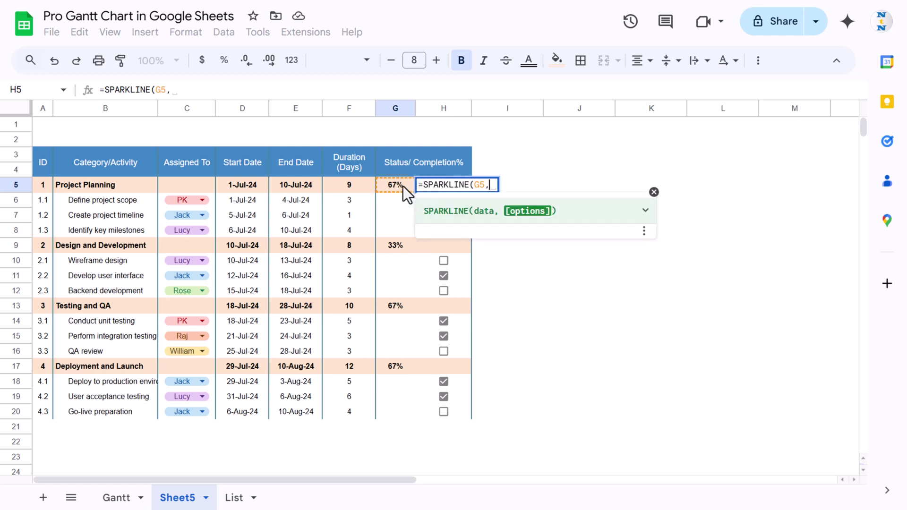
left_click(646, 211)
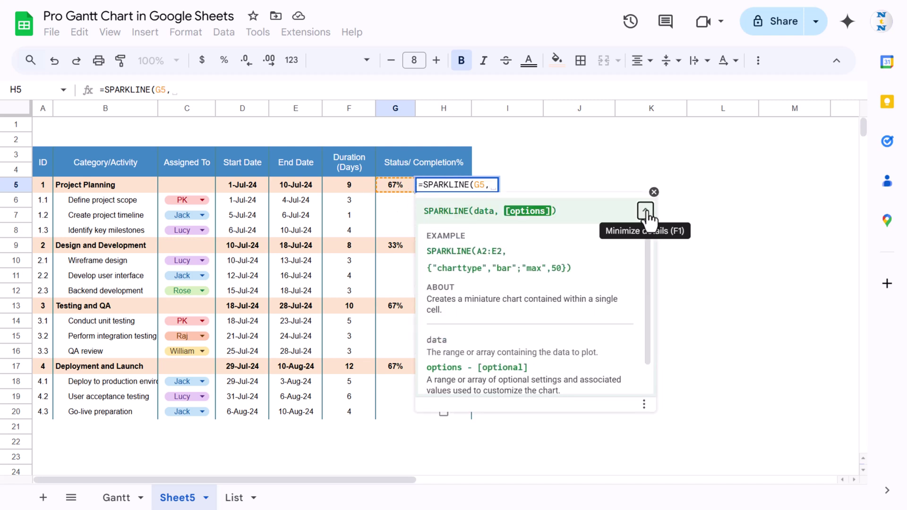
left_click_drag(427, 268, 567, 271)
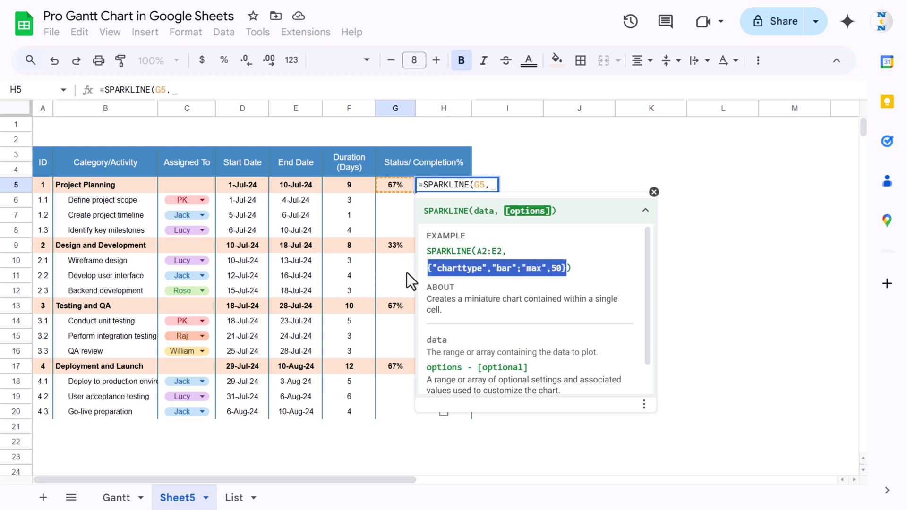
left_click_drag(427, 268, 574, 268)
key("ctrl+c")
left_click(655, 192)
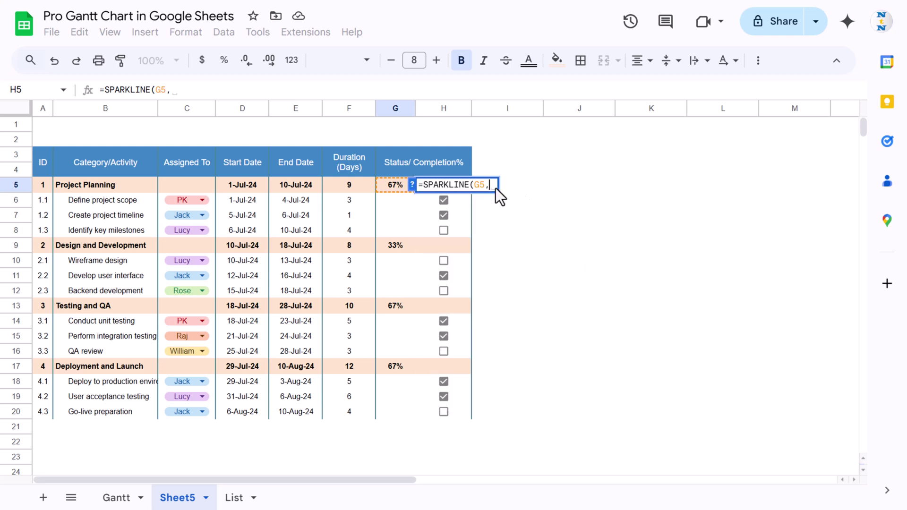
key("ctrl+v")
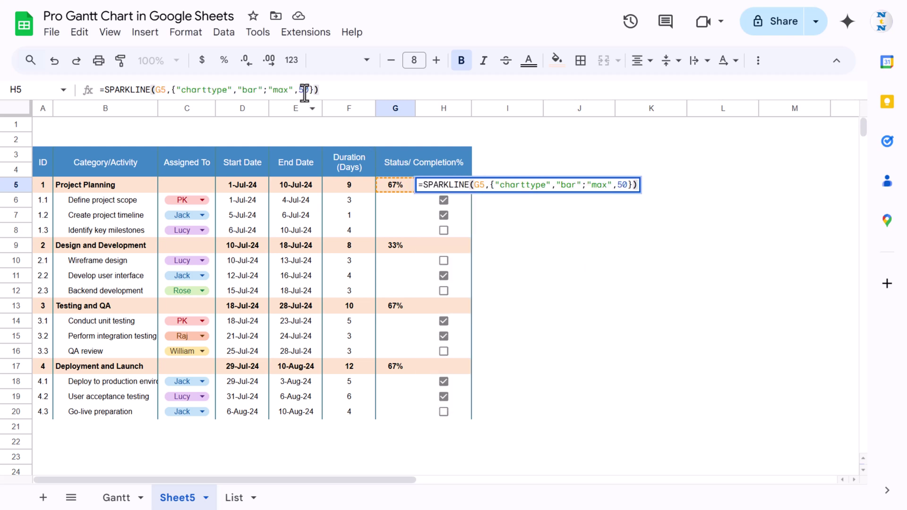
Set the max option of the H5 sparkline formula to 1 and enter the formula
double_click(304, 90)
type("1")
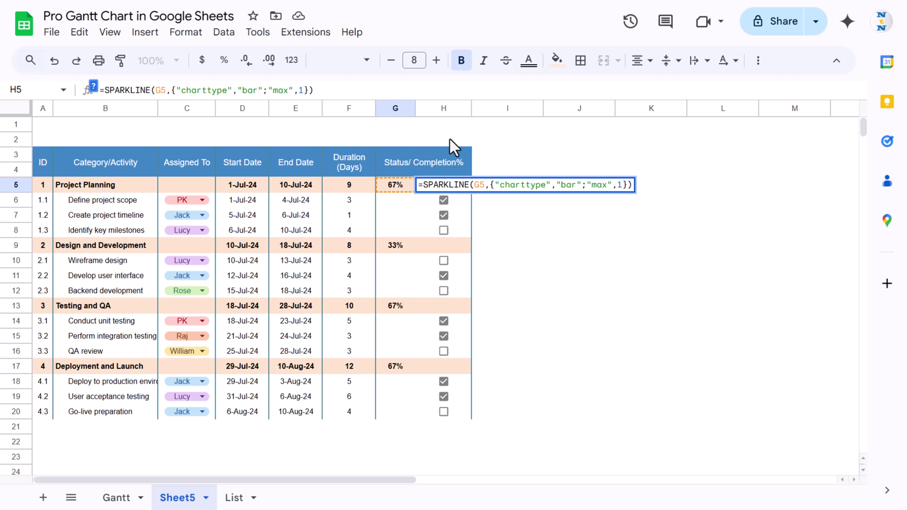
key("Return")
Copy the bar sparkline formula from H5 to the other category rows in H9, H13 and H17
key("Up")
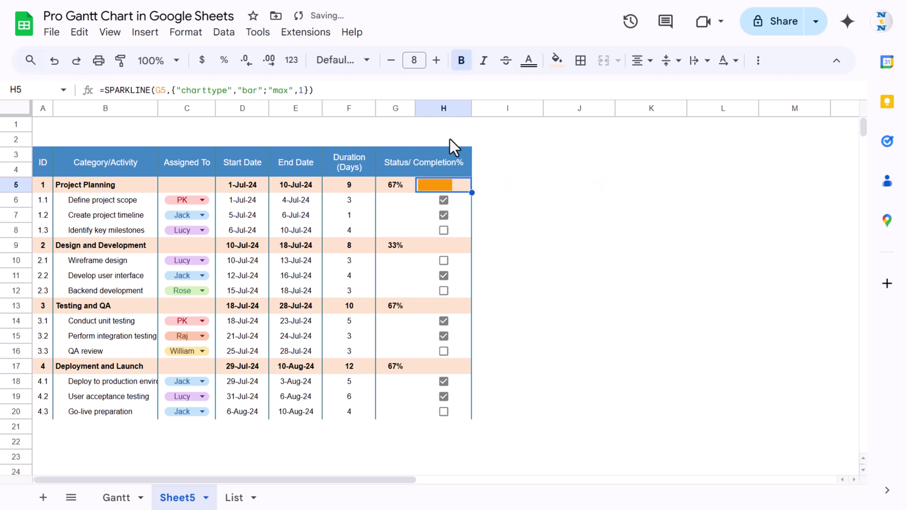
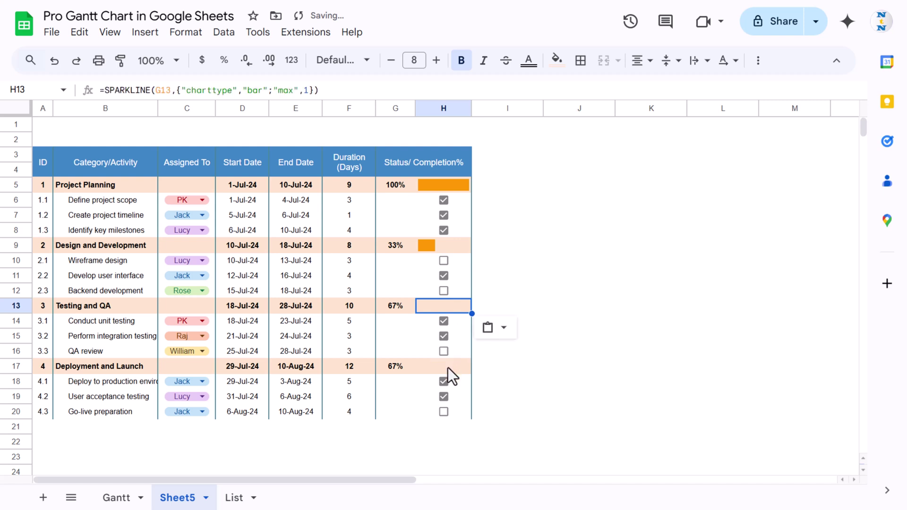
key("ctrl+v")
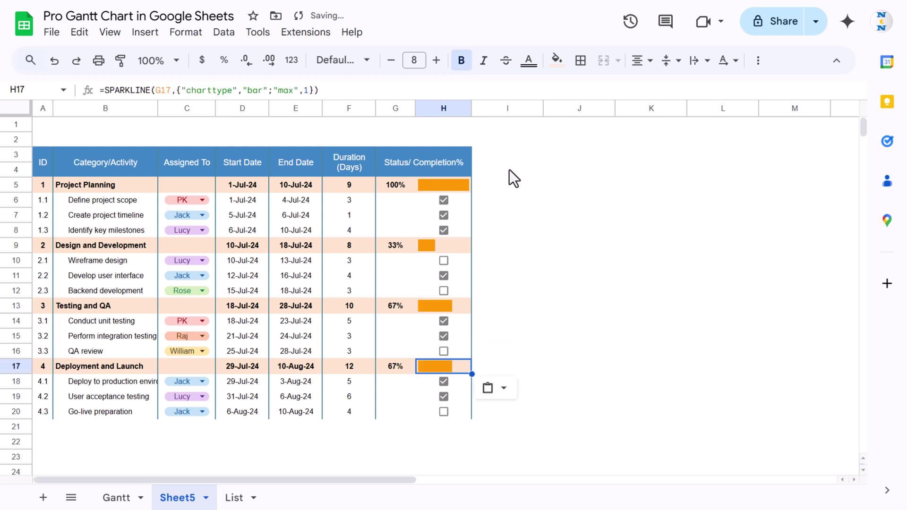
Merge cells I3:I4 and enter the header "Color" in the merged cell
mouse_move(489, 157)
left_mouse_down()
mouse_move(500, 154)
mouse_move(500, 170)
left_mouse_up()
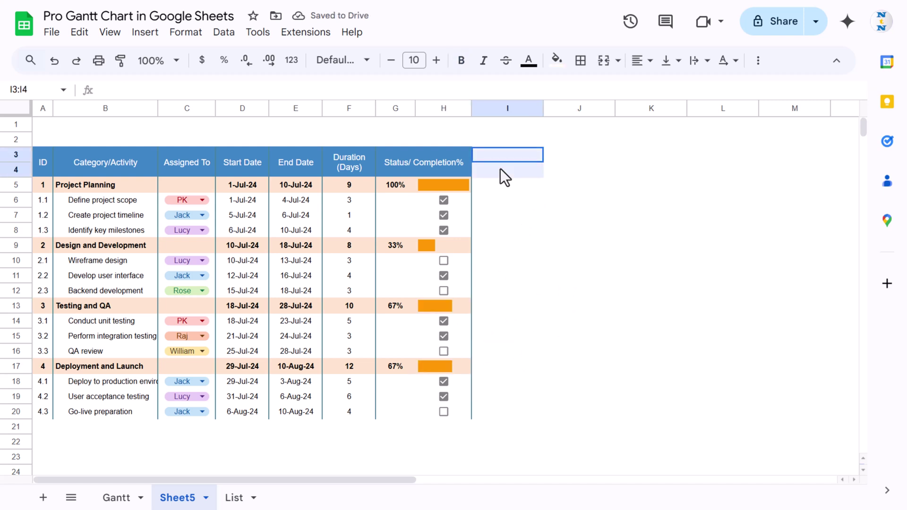
left_click(596, 66)
type("Co")
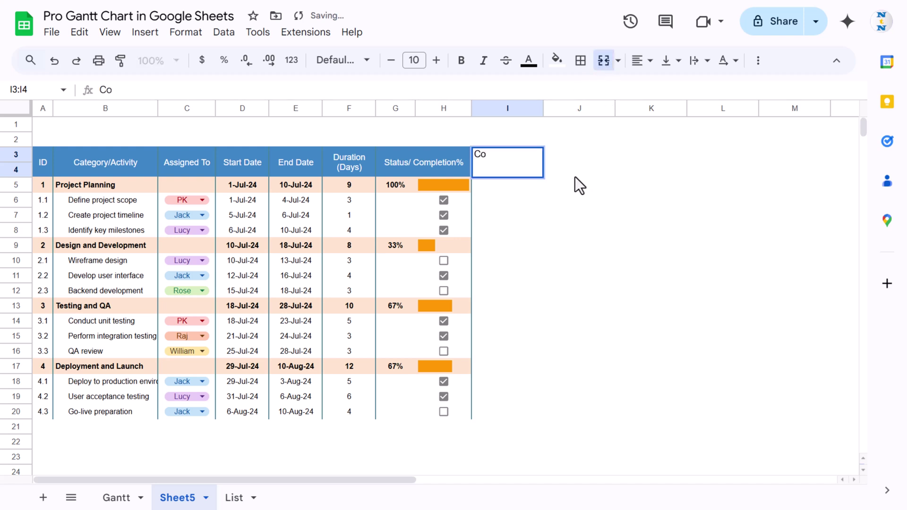
type("lor")
key("Return")
Narrow column I to suit the short Color header
left_click_drag(543, 109, 514, 113)
left_click(486, 186)
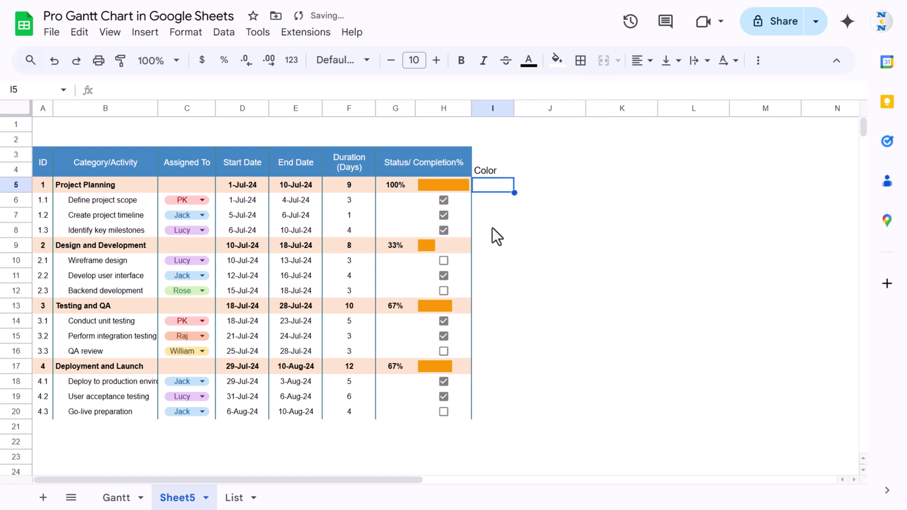
key("Up")
Enter =MIN(D5:D20) in J4 to pull the project's earliest start date
left_click(523, 160)
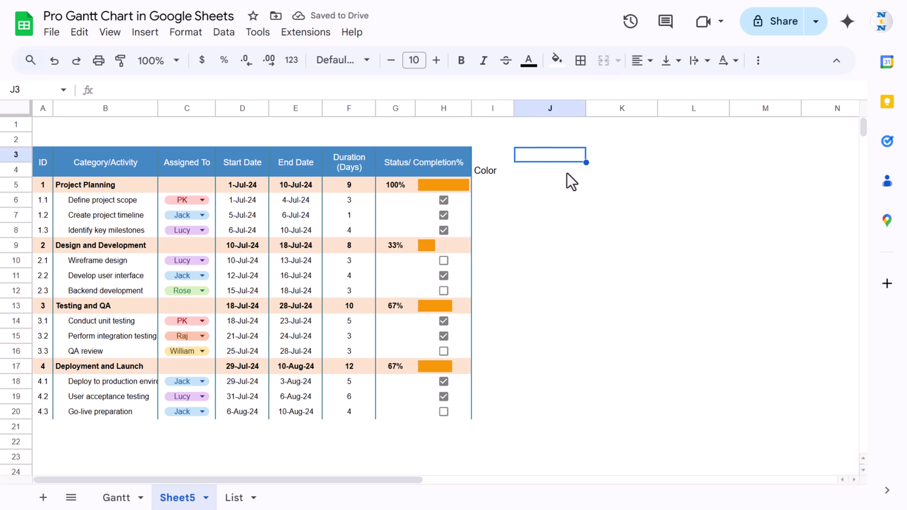
left_click(552, 171)
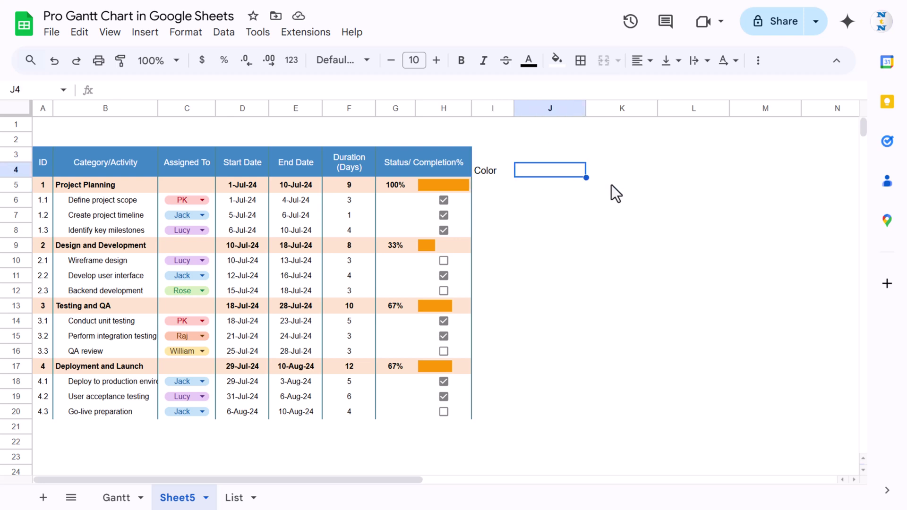
type("=MIN(")
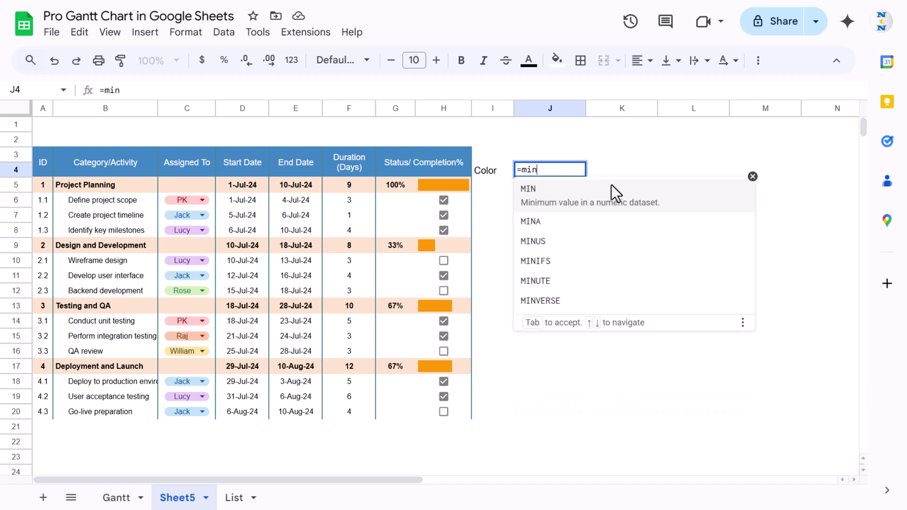
left_click_drag(259, 185, 265, 412)
key("Return")
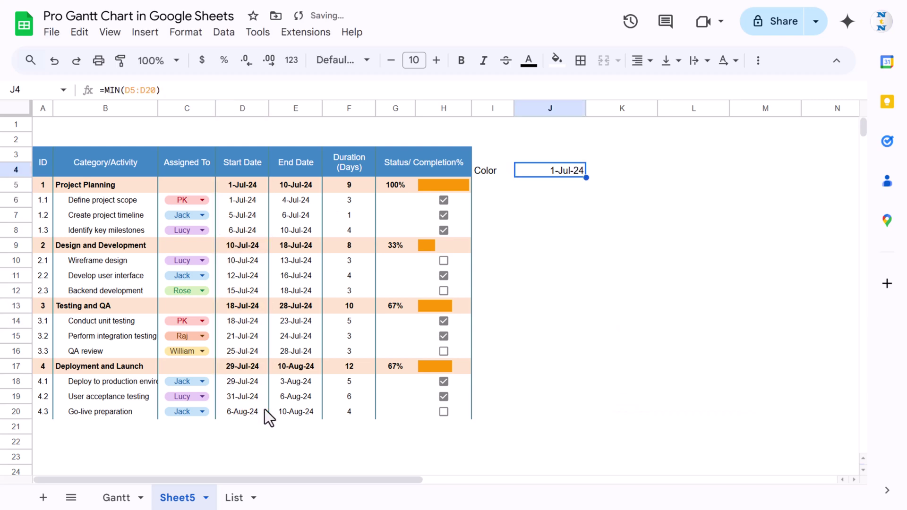
Enter =TEXT(J4,"DDD") in J3 to show the weekday of the start date
key("Up")
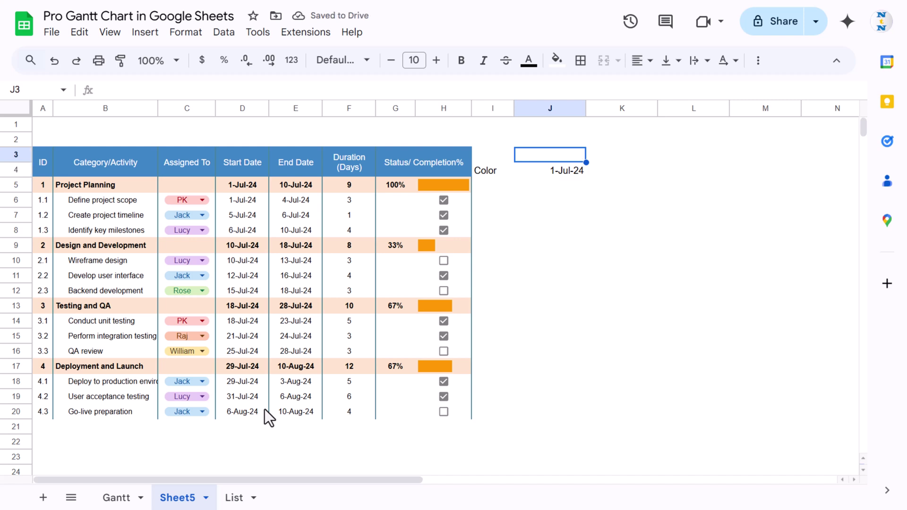
type("=tex")
key("Tab")
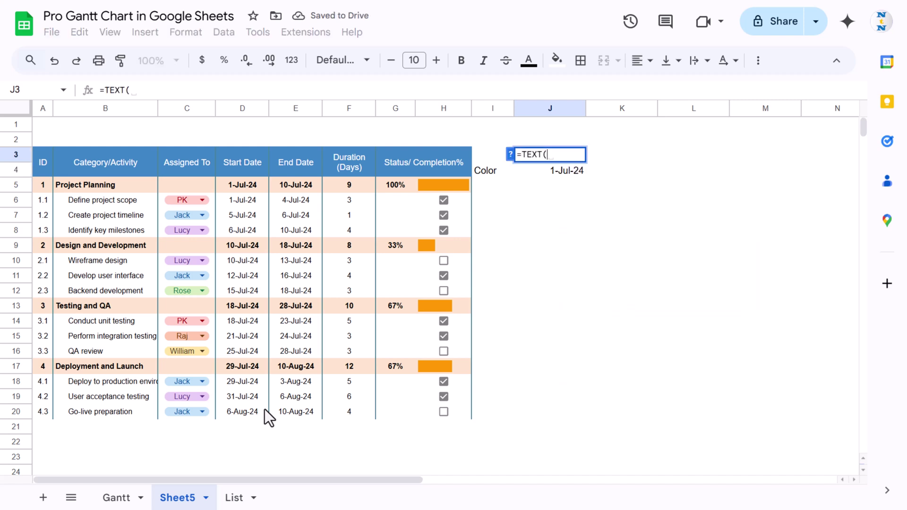
key("Down")
type(",\"DDD\"")
key("Return")
key("Up")
Format the start date in J4 with the d-mmm date format
key("Down")
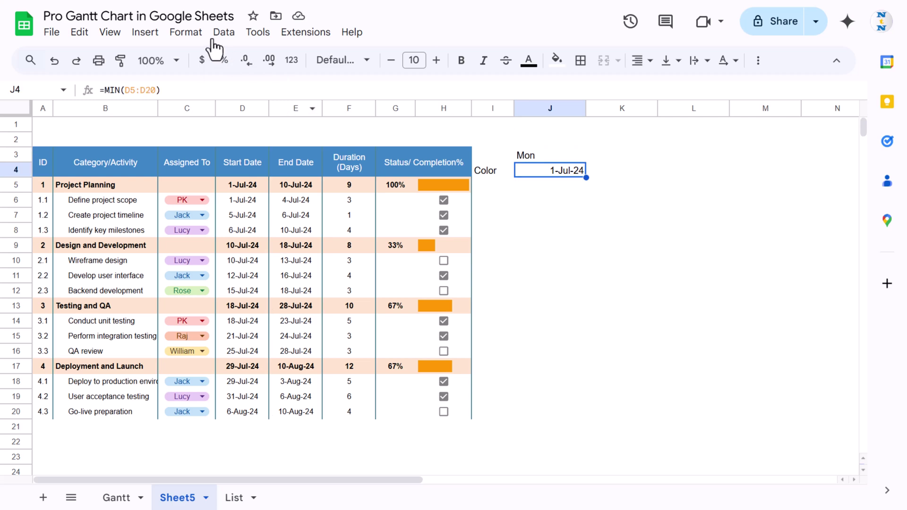
left_click(185, 34)
mouse_move(227, 95)
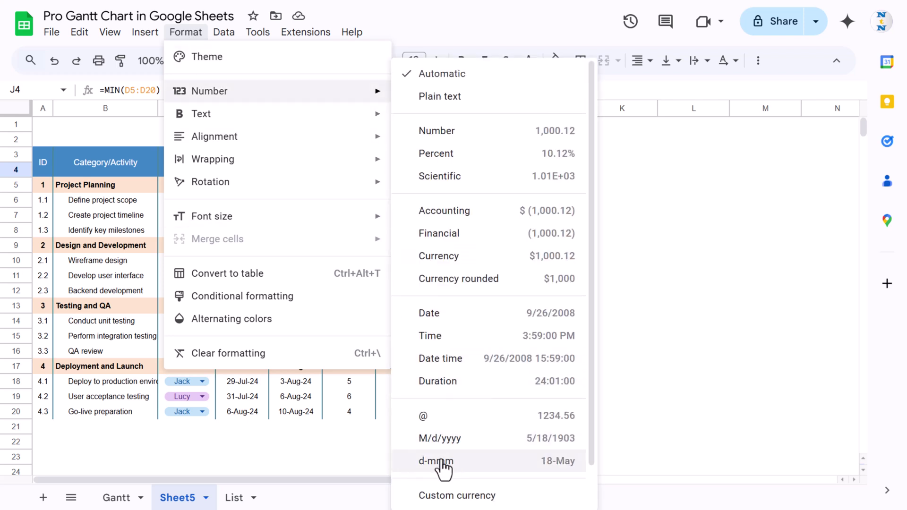
left_click(454, 467)
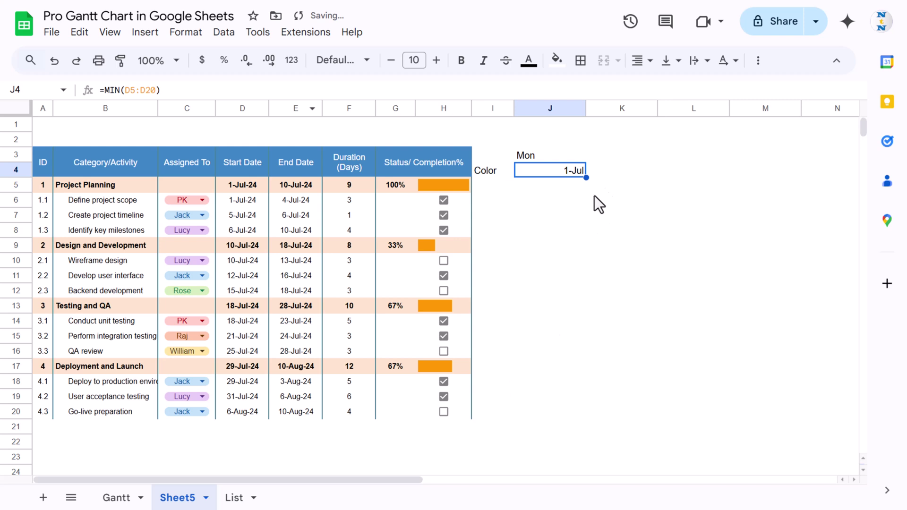
Enter =J4+1 in K4 to produce the following day's date
left_click(633, 174)
type("=J4")
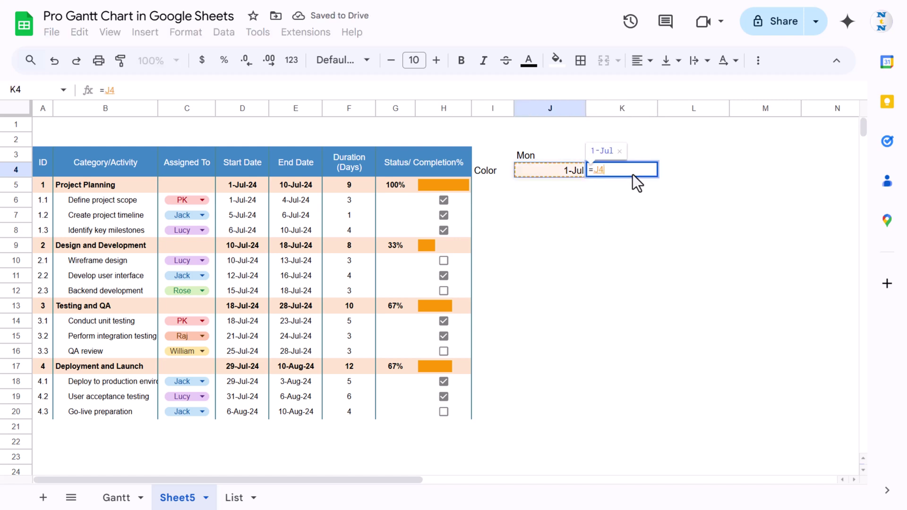
type("+1")
key("ctrl+Return")
Copy the weekday formula from J3 into K3
key("Up")
key("Left")
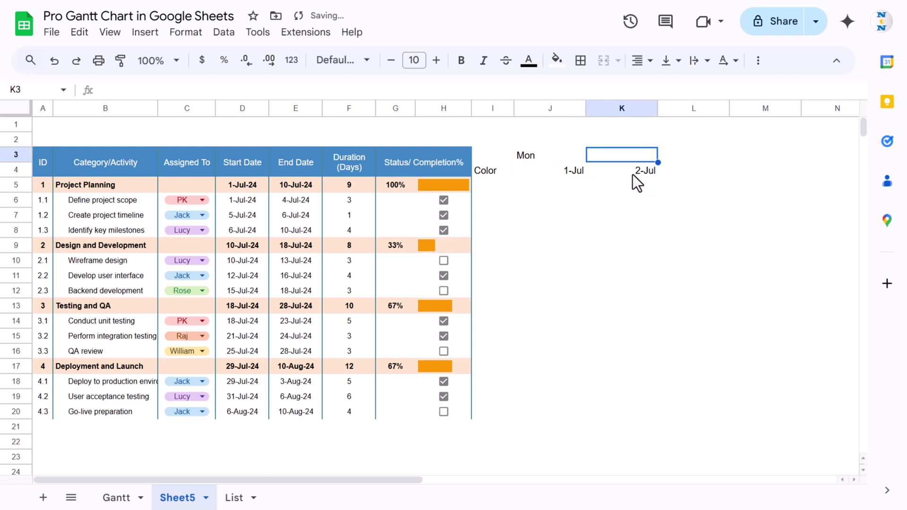
key("ctrl+c")
key("Right")
key("ctrl+v")
key("Down")
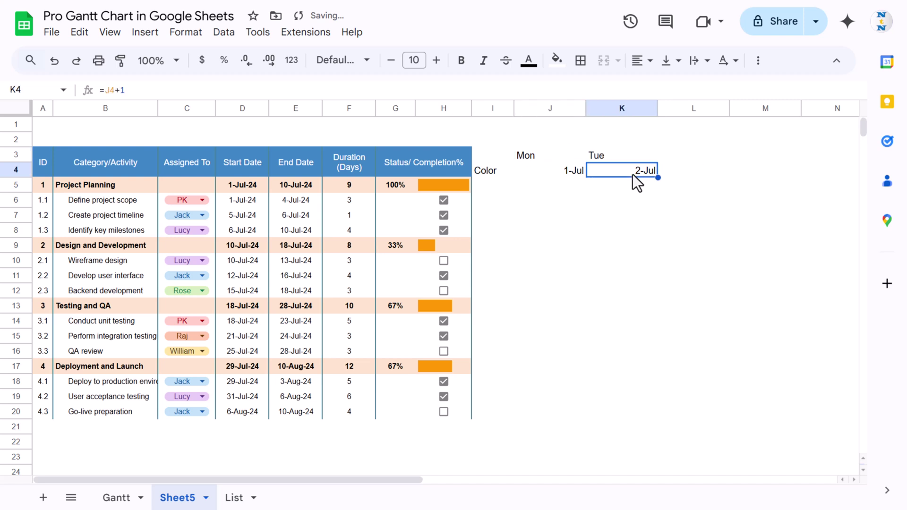
Insert 45 more columns after column K, in three batches of 15, to make room for the timeline
key("Right")
key("ctrl+Right")
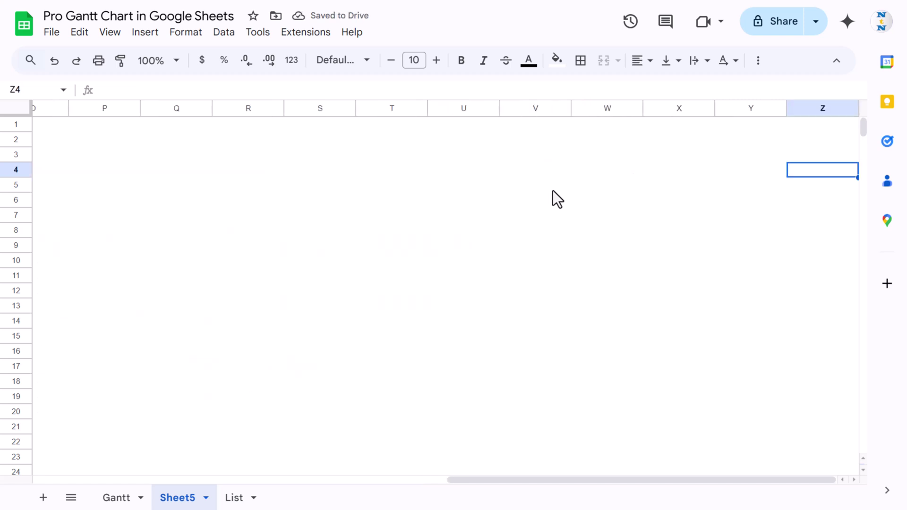
key("ctrl+shift+Left")
key("shift+Right")
key("ctrl+space")
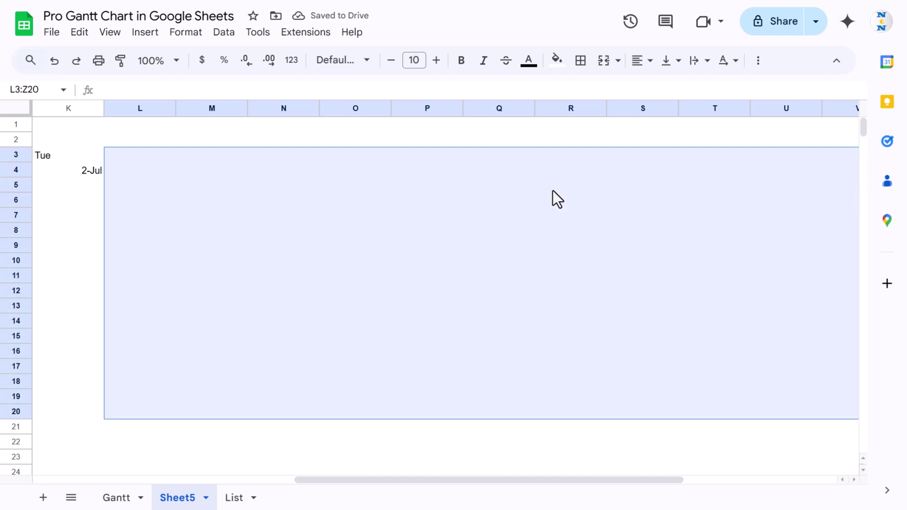
key("ctrl+z")
key("ctrl+space")
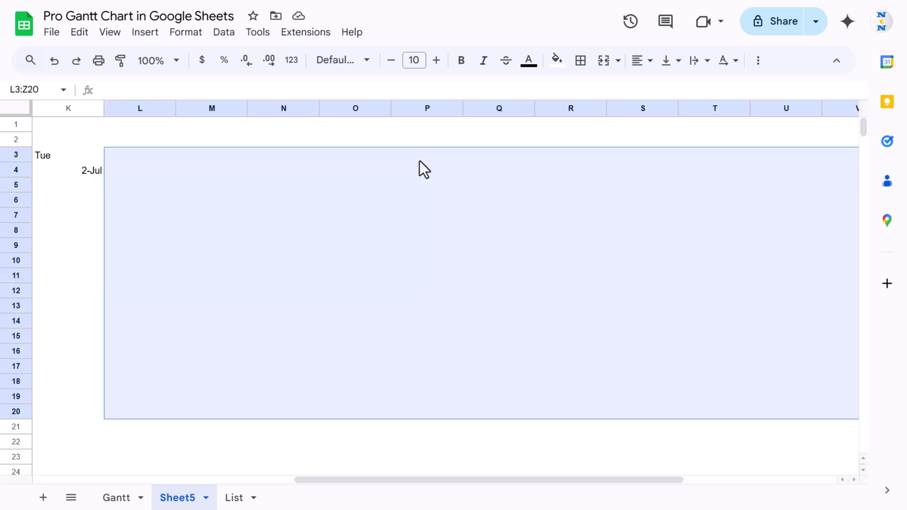
right_click(424, 157)
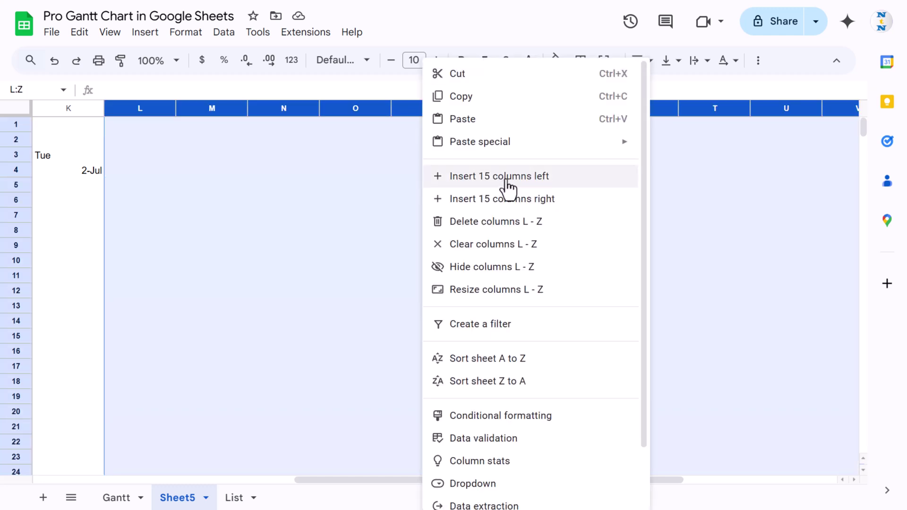
left_click(482, 175)
right_click(479, 184)
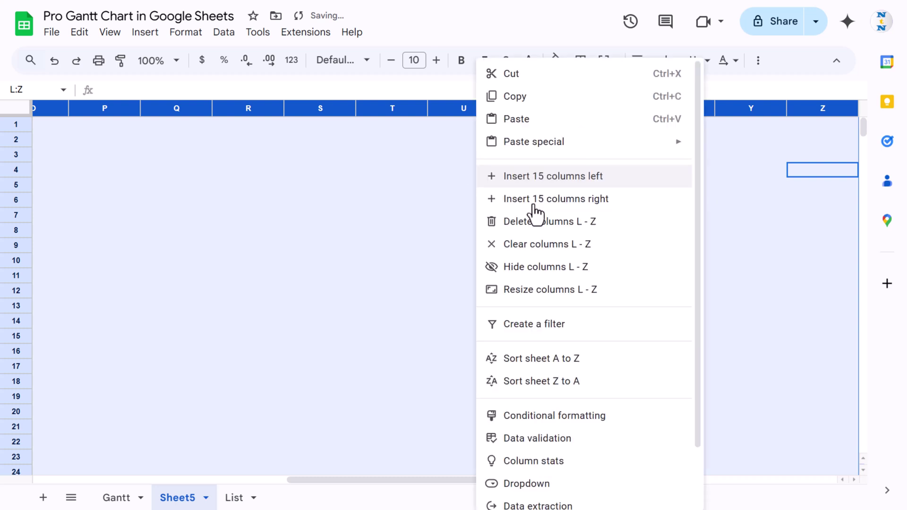
left_click(536, 178)
right_click(481, 171)
left_click(502, 198)
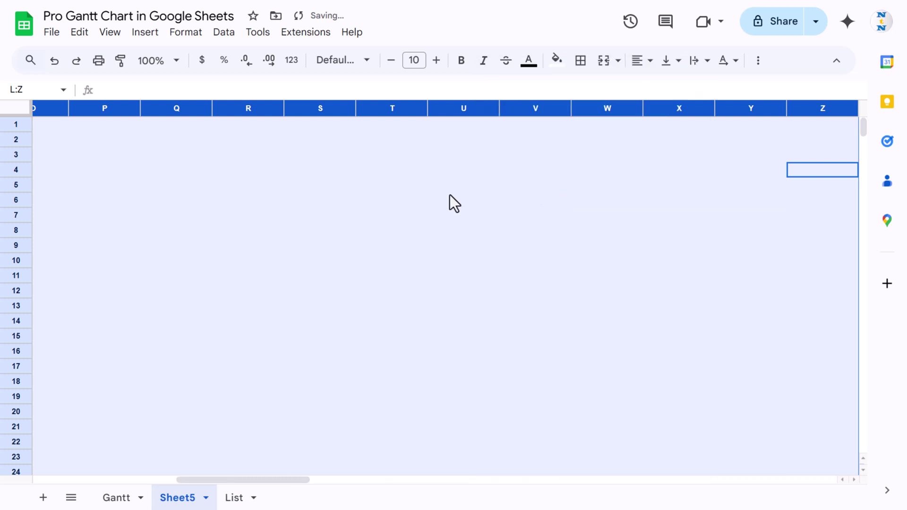
Copy the weekday and date formulas across both timeline rows from column K through BS
key("ctrl+z")
key("Up")
key("Right")
key("Right")
key("Right")
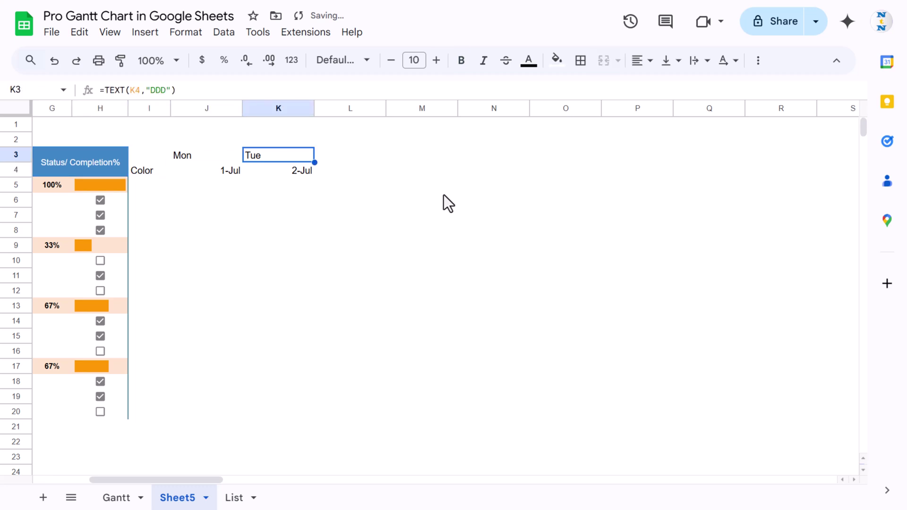
key("Down")
key("shift+Up")
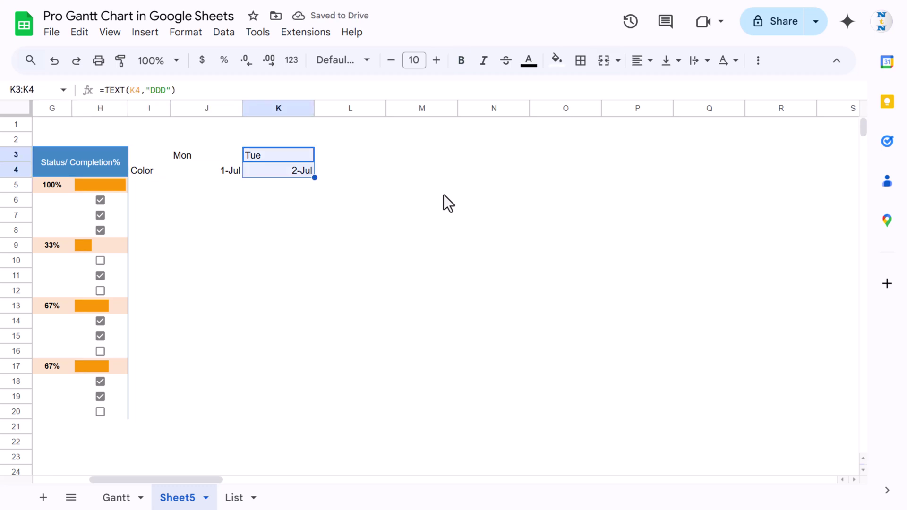
key("ctrl+shift+Right")
key("ctrl+v")
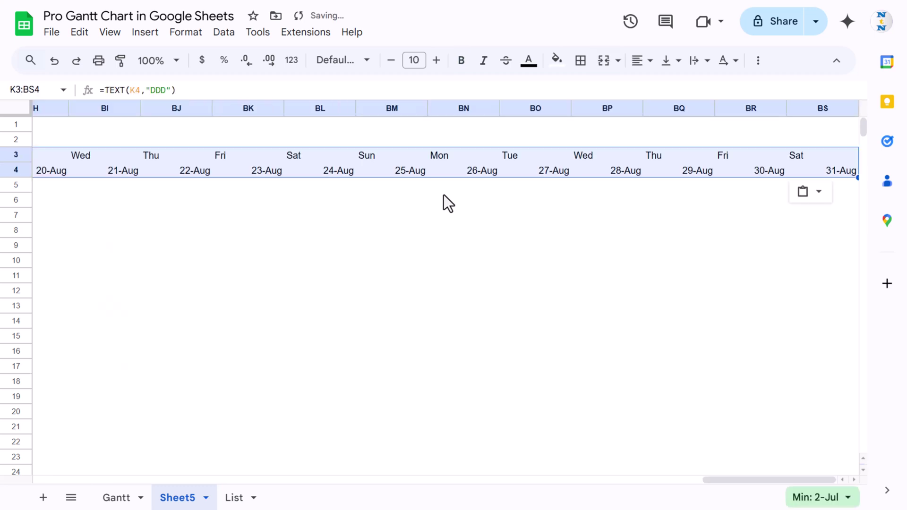
key("Up")
key("Down")
key("ctrl+Right")
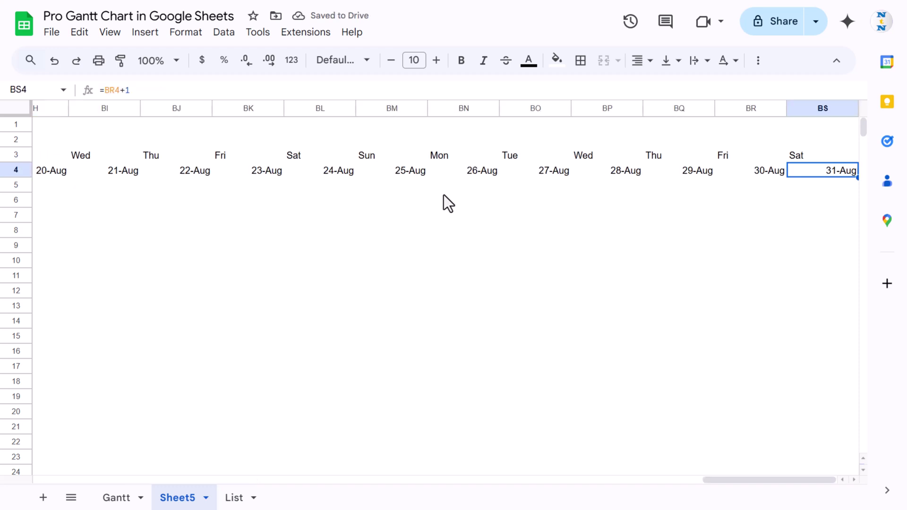
Center the timeline cells J3:BS4 horizontally and vertically, and rotate their text upward
key("ctrl+Left")
key("ctrl+Left")
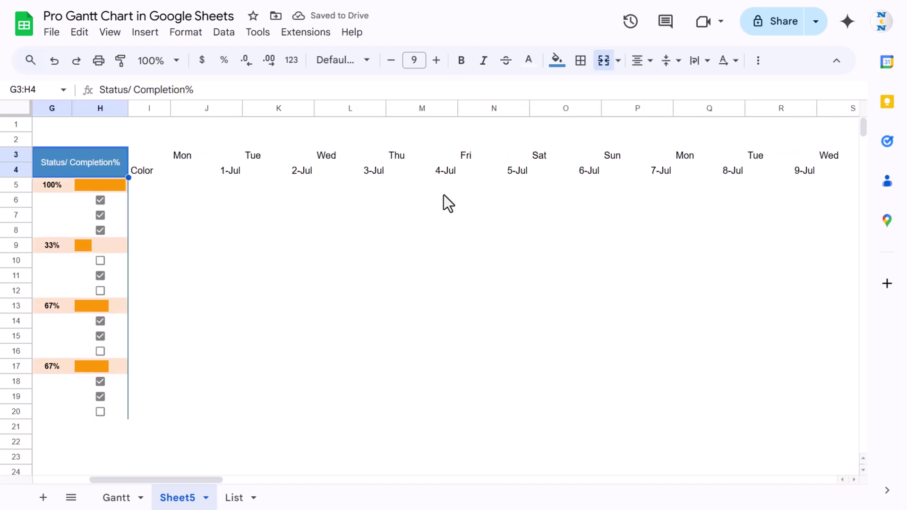
key("Right")
key("shift+Down")
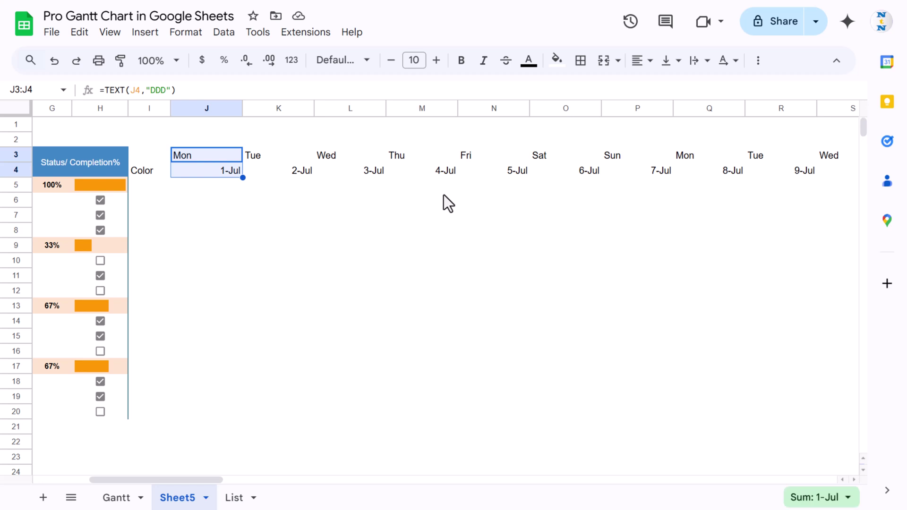
key("ctrl+shift+Right")
key("ctrl+shift+e")
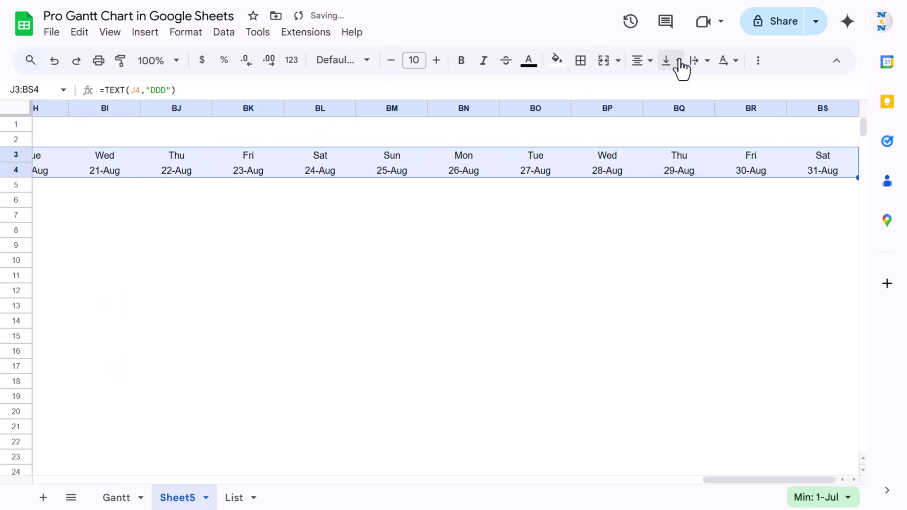
left_click(679, 64)
left_click(693, 89)
left_click(650, 61)
left_click(664, 87)
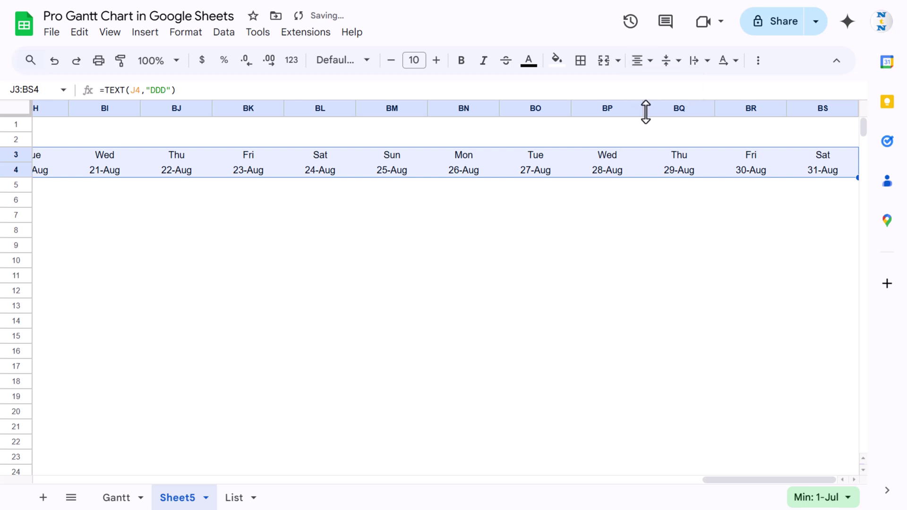
left_click(737, 71)
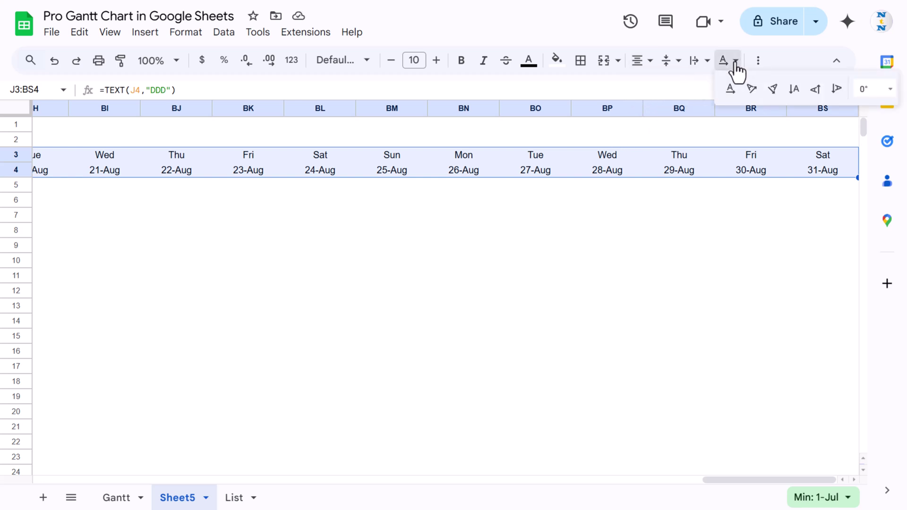
left_click(816, 90)
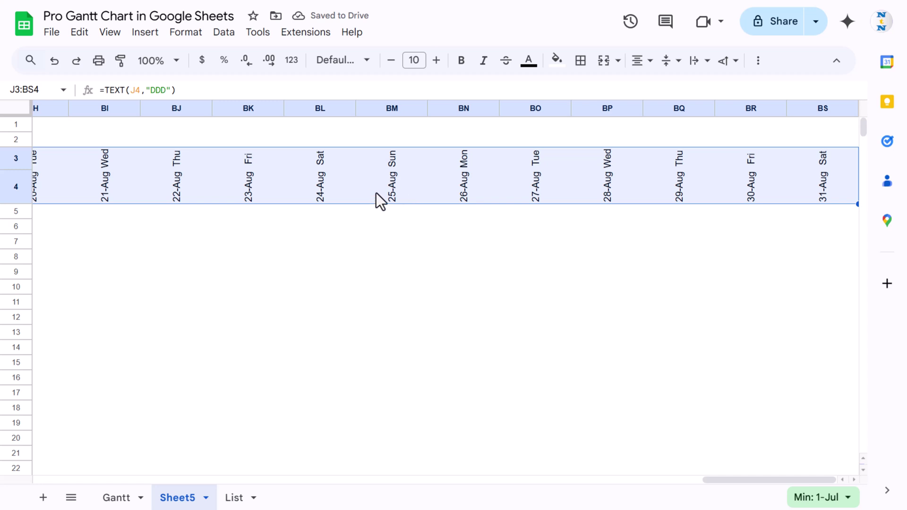
Narrow columns J to BS to suit the rotated text and set the font size of J3:BS4 to 8
key("ctrl+space")
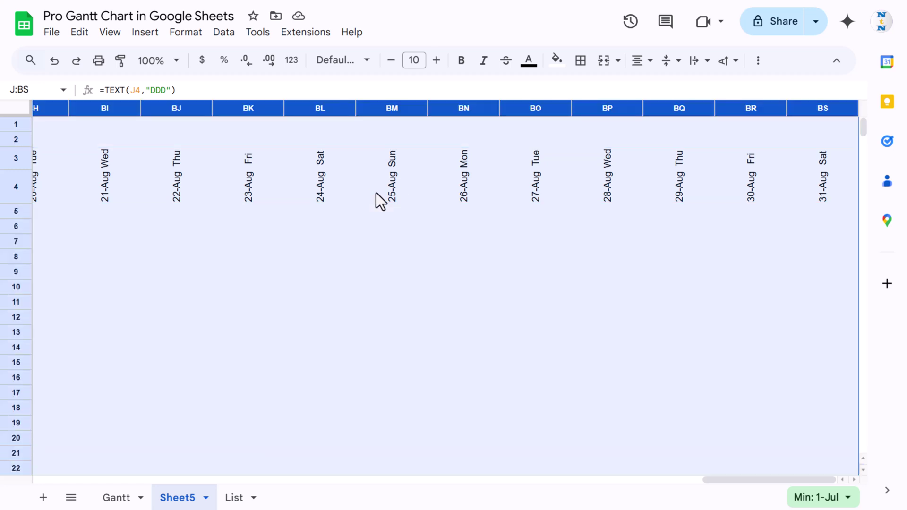
left_click_drag(428, 109, 377, 112)
key("Left")
key("Right")
key("shift+Down")
key("ctrl+shift+Right")
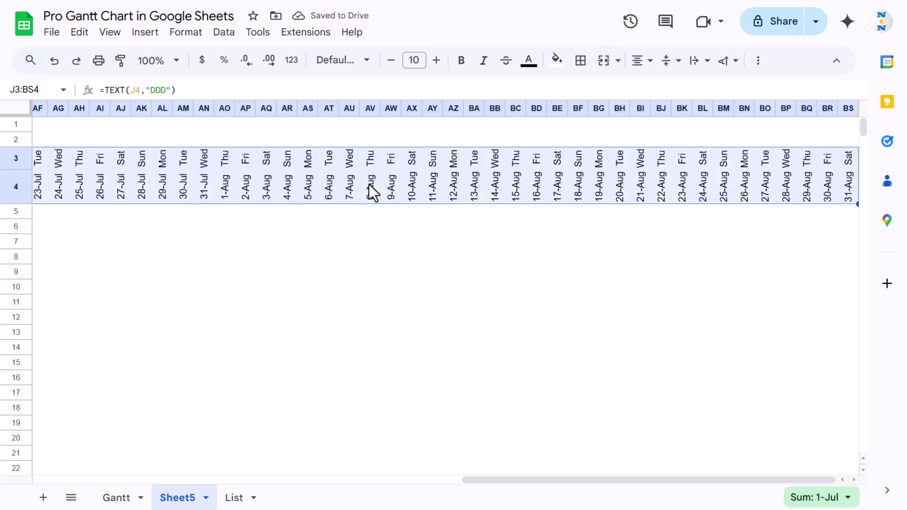
left_click(368, 60)
left_click(389, 60)
left_click(390, 61)
left_click(390, 61)
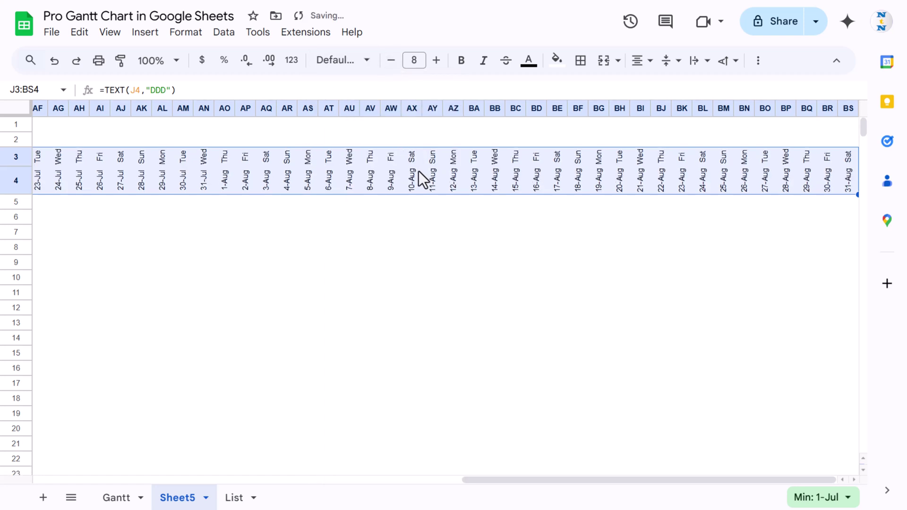
Narrow columns J to BS slightly further to fit the smaller text
key("ctrl+space")
left_click_drag(443, 108, 434, 163)
left_click(435, 164)
Apply light blue 2 borders around all cells of the timeline header J3:BS4
key("ctrl+Left")
key("Right")
key("shift+Down")
key("ctrl+shift+Right")
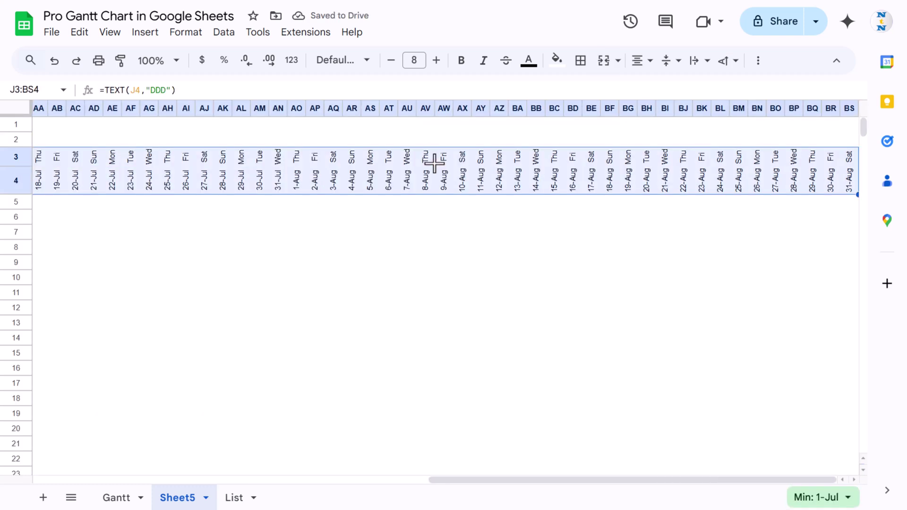
left_click(581, 60)
left_click(724, 97)
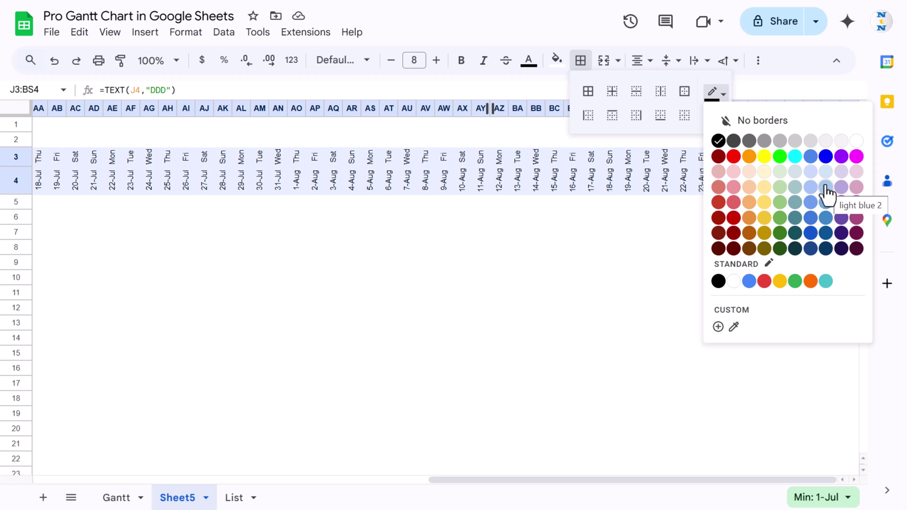
left_click(826, 188)
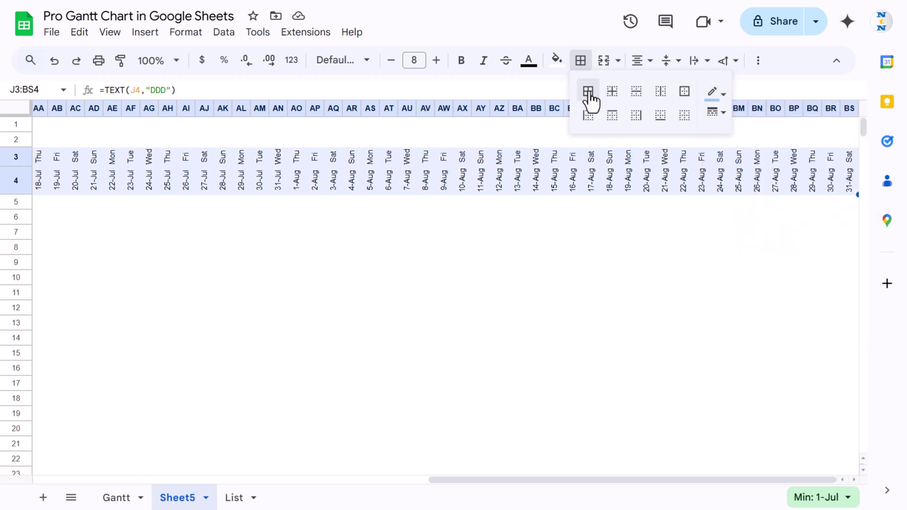
left_click(588, 97)
Fill the date row J4:BS4 with dark blue 1 and make its text white and bold
left_click(480, 203)
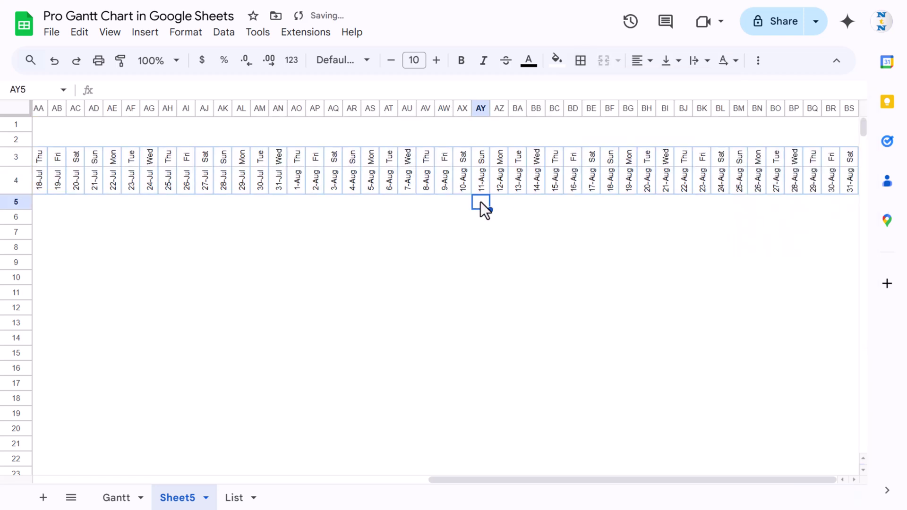
key("ctrl+Left")
key("Right")
key("Up")
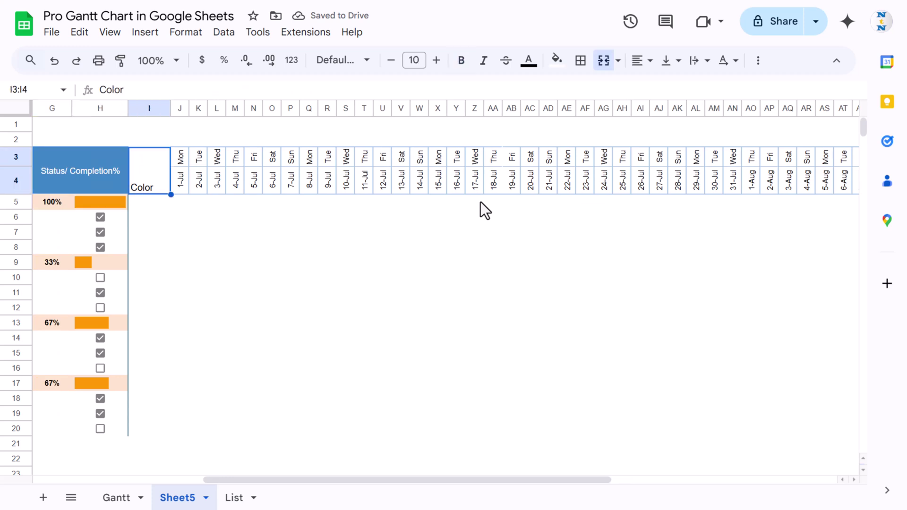
key("Right")
key("Down")
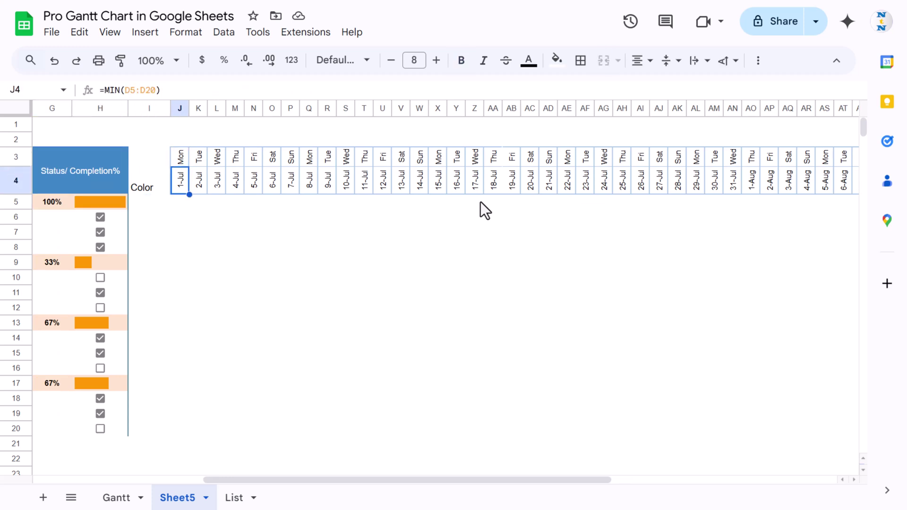
key("ctrl+shift+Right")
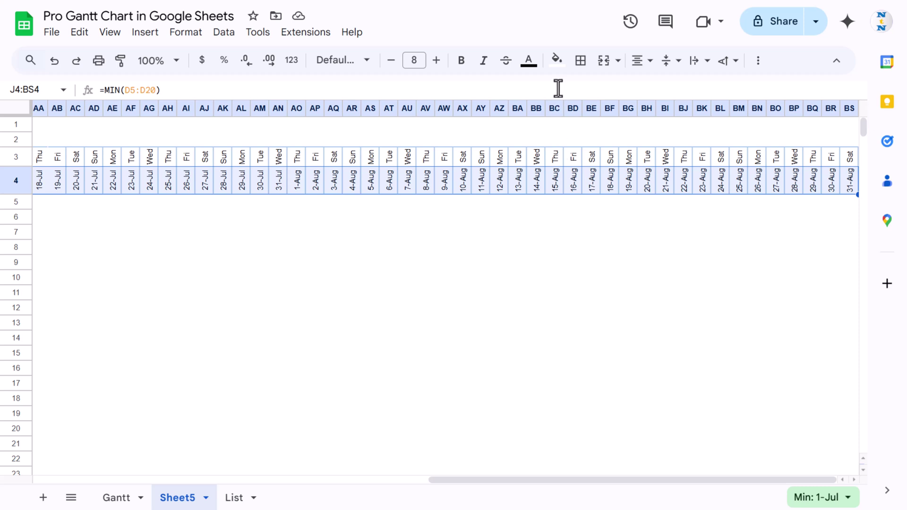
left_click(557, 61)
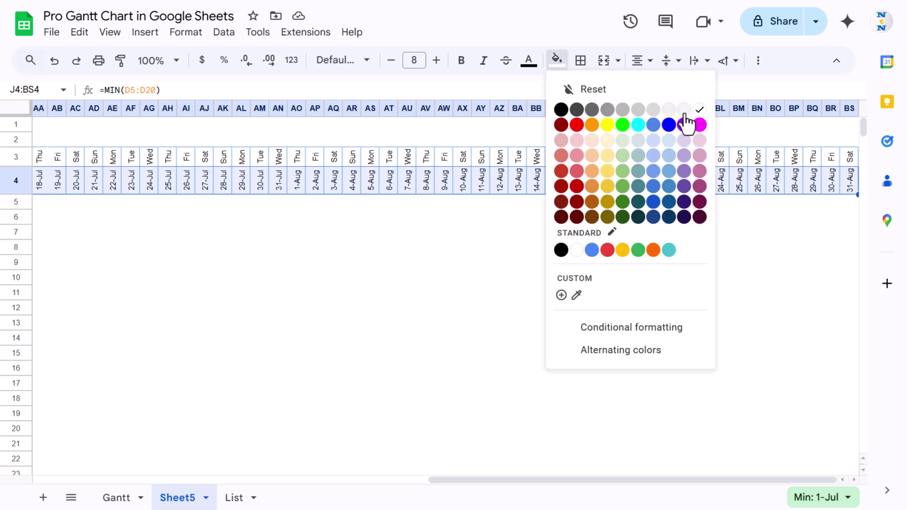
left_click(669, 187)
left_click(528, 61)
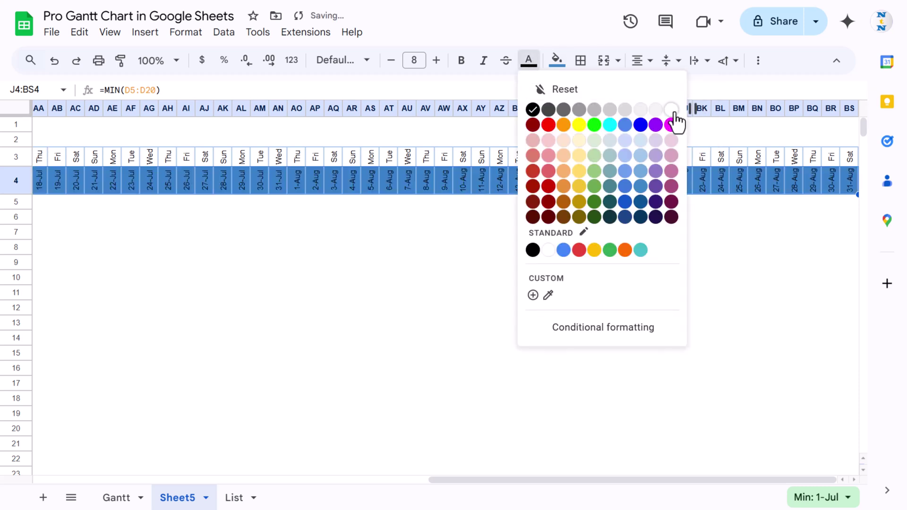
left_click(673, 112)
left_click(462, 66)
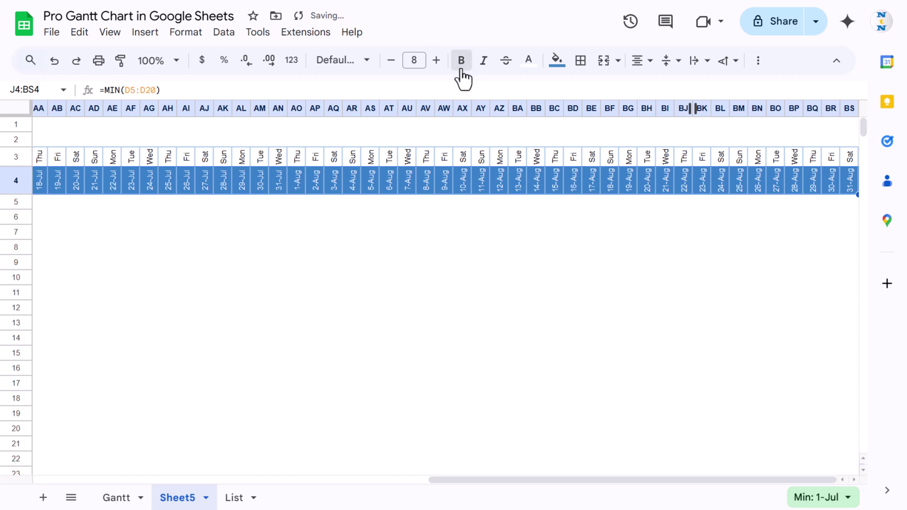
left_click(342, 214)
Fill the weekday row J3:BS3 with light blue 3 and make its text bold
key("ctrl+Left")
key("Right")
key("Up")
key("Up")
key("Up")
key("Right")
key("Up")
key("Right")
key("Left")
key("Down")
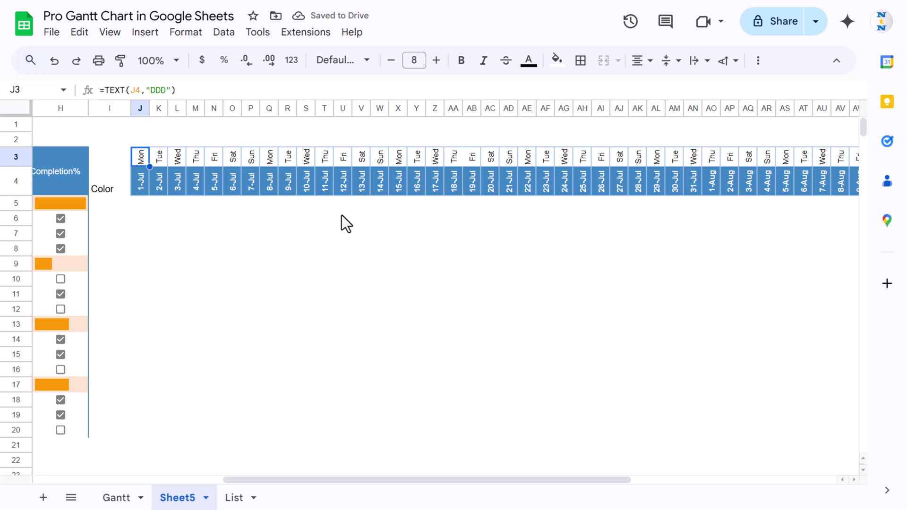
key("ctrl+shift+Right")
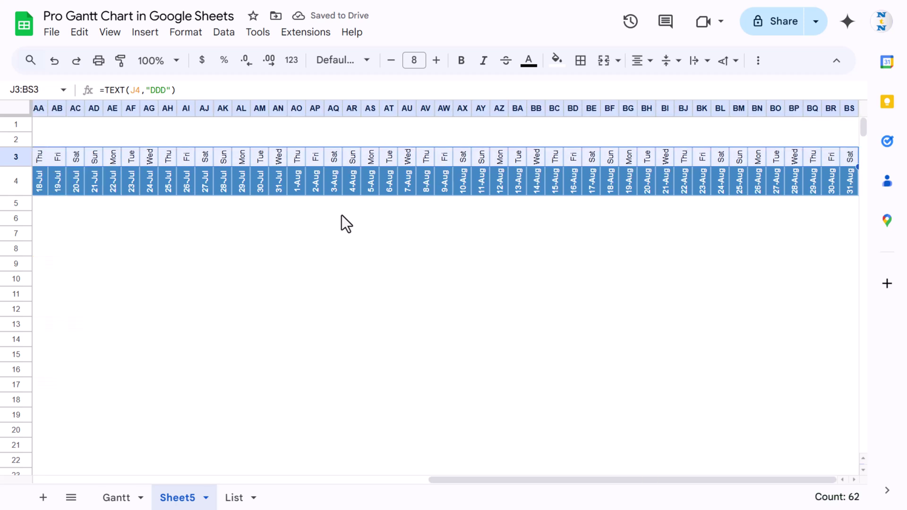
left_click(557, 60)
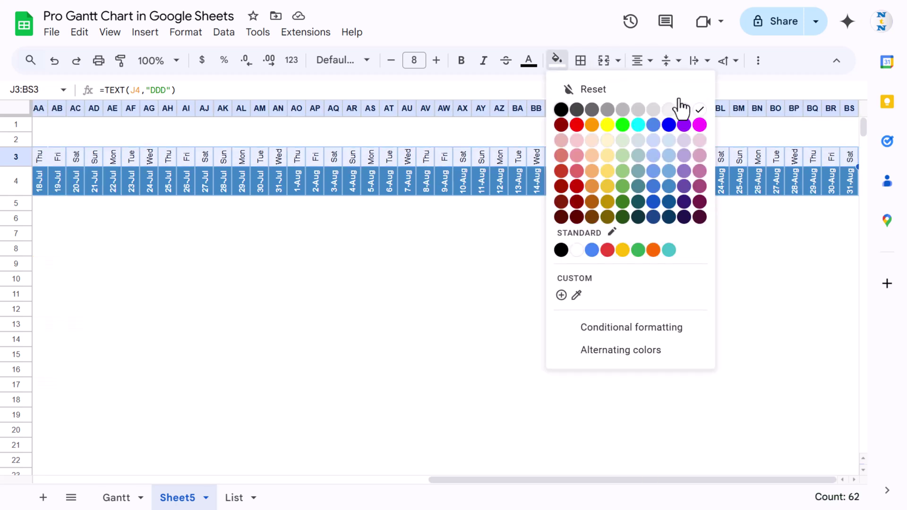
left_click(668, 140)
key("ctrl+b")
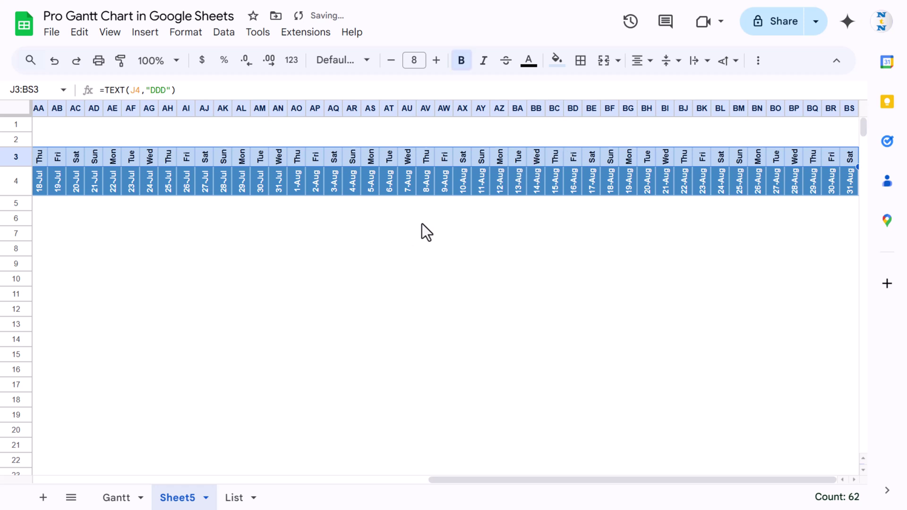
left_click(397, 237)
Give the merged Color header I3:I4 the same blue fill as the other headers and white text
key("Home")
key("Right")
key("Up")
key("Up")
key("Right")
key("Up")
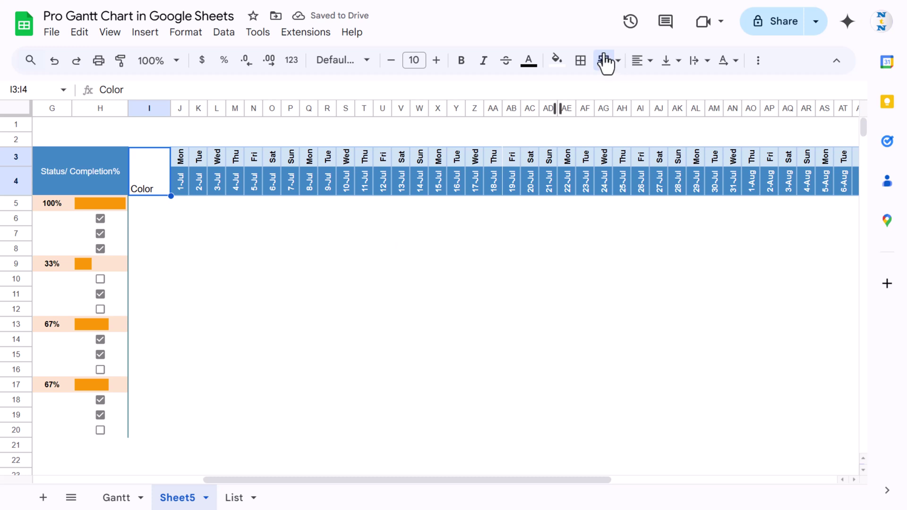
left_click(557, 61)
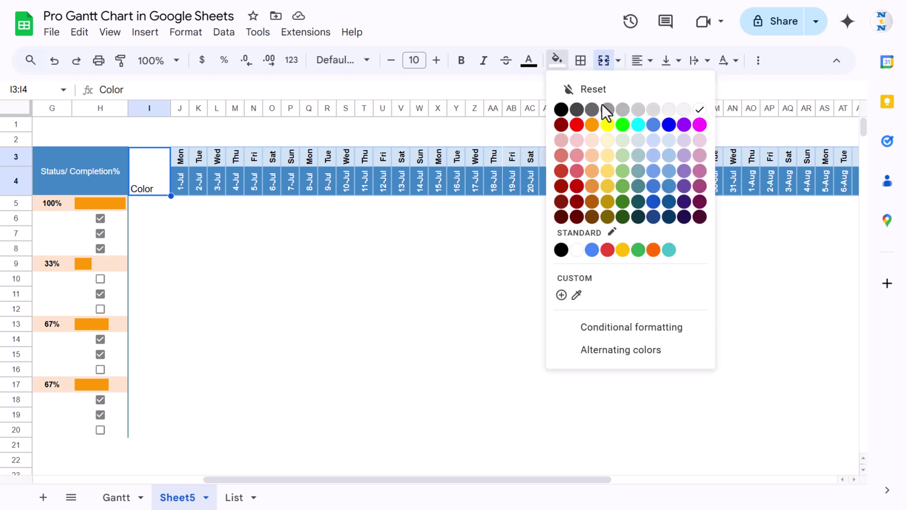
left_click(654, 125)
left_click(528, 60)
left_click(671, 109)
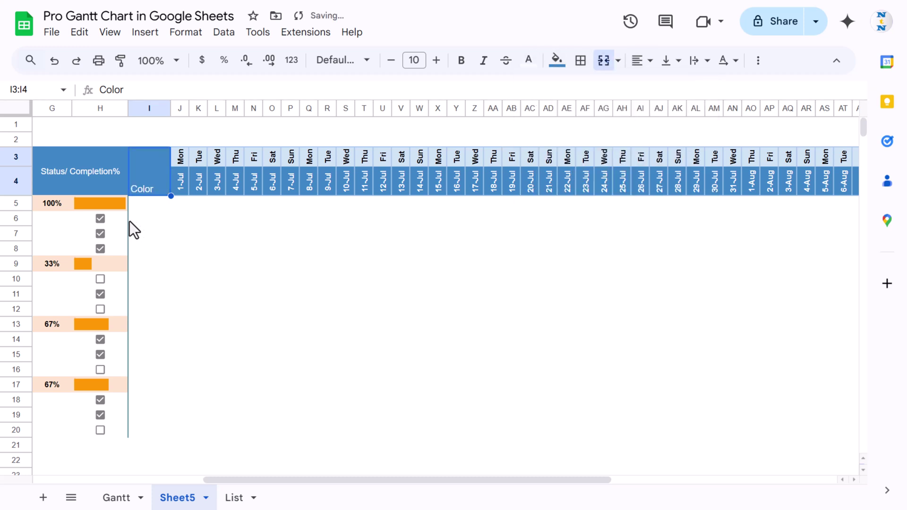
left_click(143, 205)
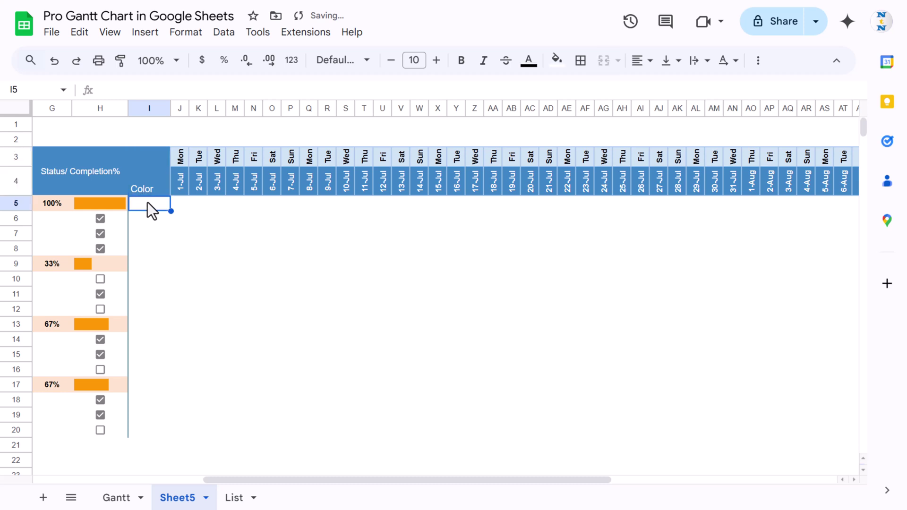
Unhide column I on the Gantt sheet and copy the Color formula text from cell I5
key("Left")
key("Left")
key("Left")
key("Left")
key("Left")
key("Left")
key("Left")
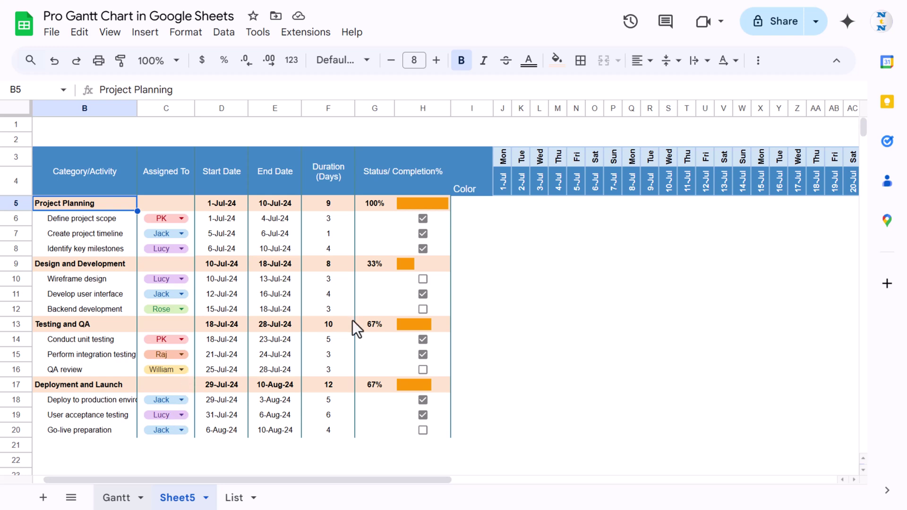
left_click(134, 499)
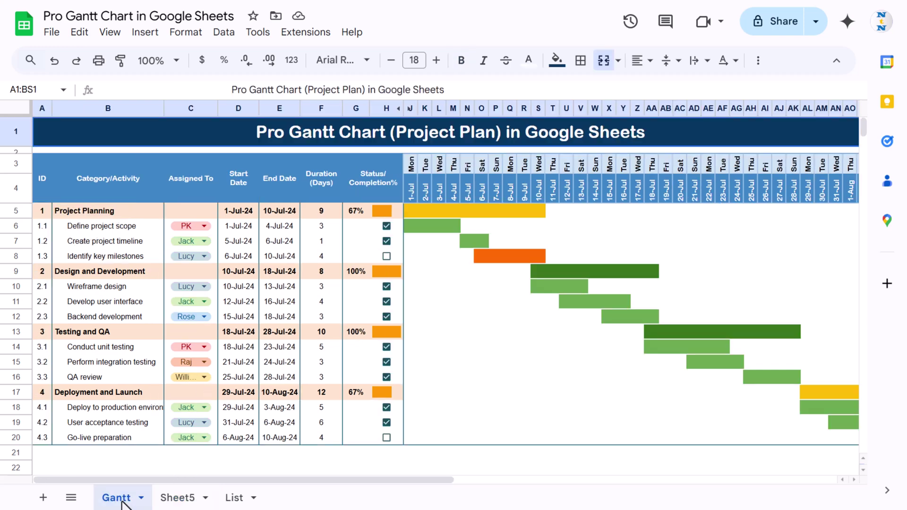
left_click(409, 108)
left_click(421, 211)
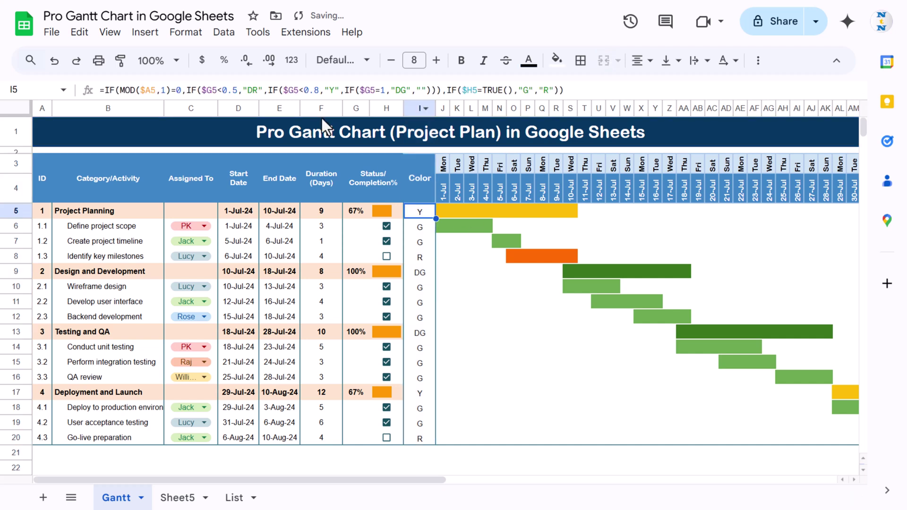
triple_click(246, 90)
key("ctrl+c")
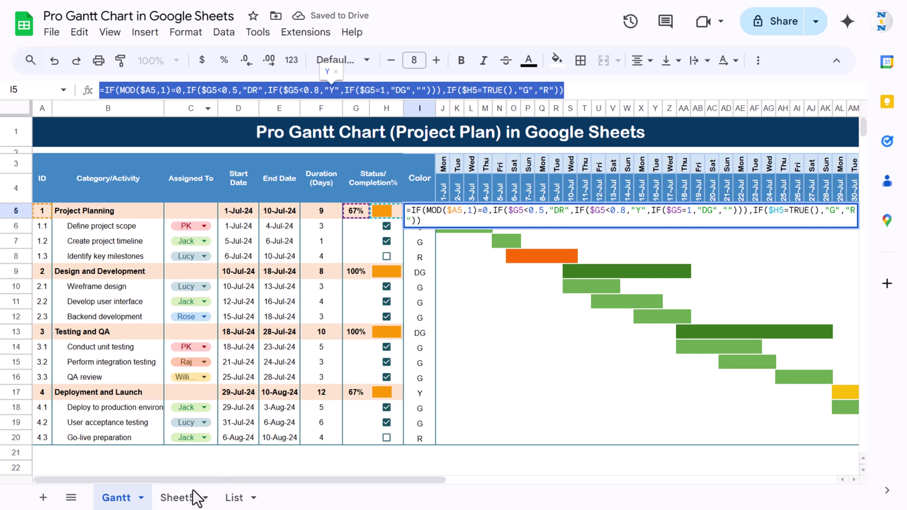
key("Escape")
Enter =IF(MOD($A5,1)=0,IF($G5<0.5,"DR",IF($G5<0.8,"Y",IF($G5=1,"DG",""))),IF($H5=TRUE(),"G","R")) in cell I5 of Sheet5
left_click(177, 498)
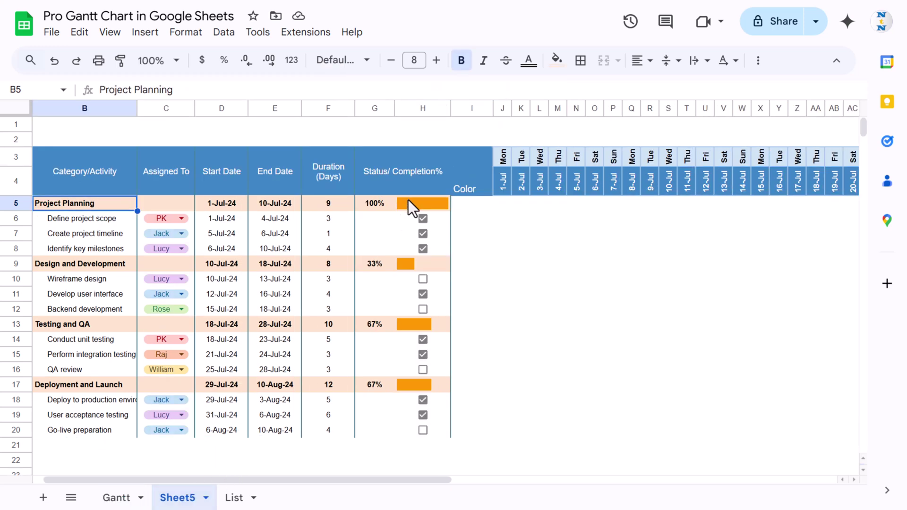
left_click(474, 203)
key("ctrl+v")
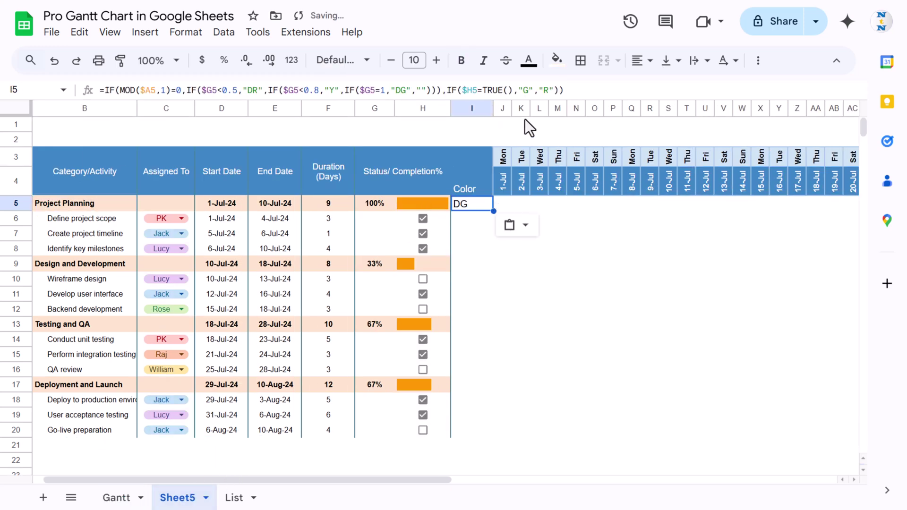
Review the I5 formula's MOD test on the ID, its completion thresholds for DR, Y and DG, and its checkbox condition for G or R
left_click(573, 90)
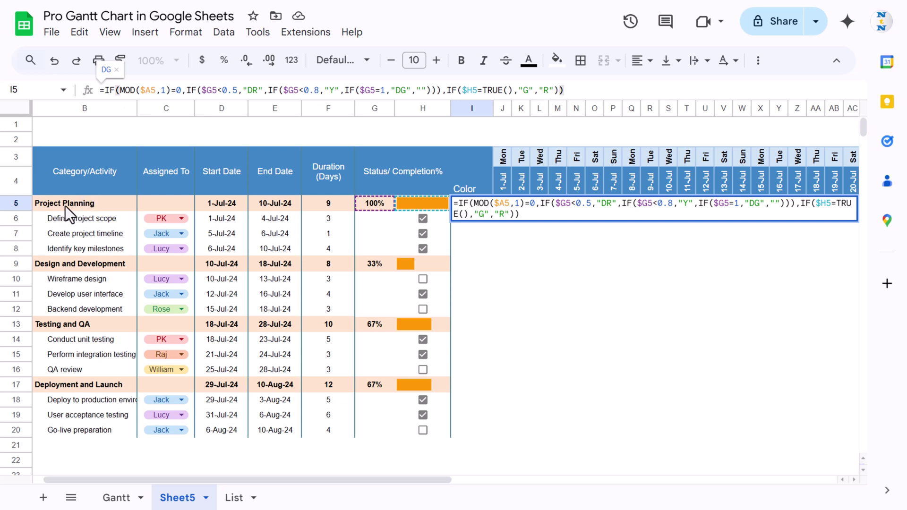
double_click(179, 90)
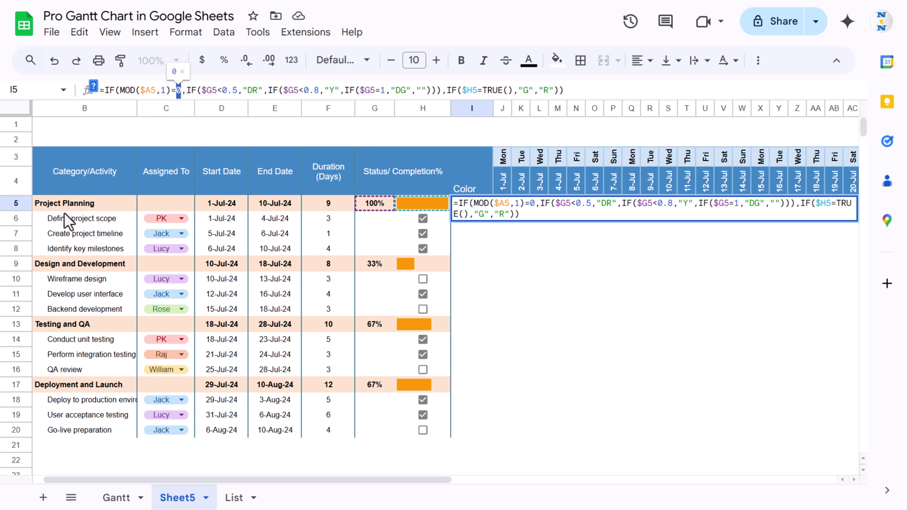
left_click_drag(186, 90, 426, 91)
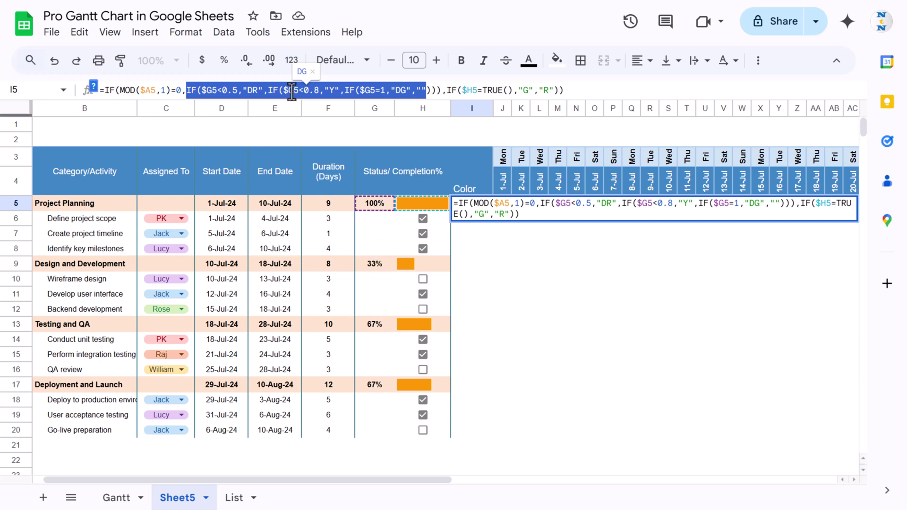
left_click(230, 90)
left_click_drag(238, 90, 225, 89)
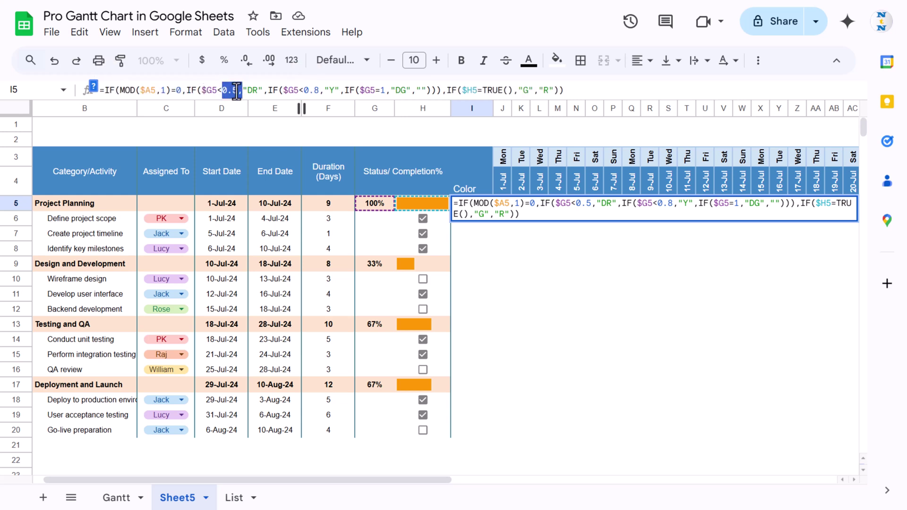
left_click(249, 90)
left_click_drag(254, 90, 258, 90)
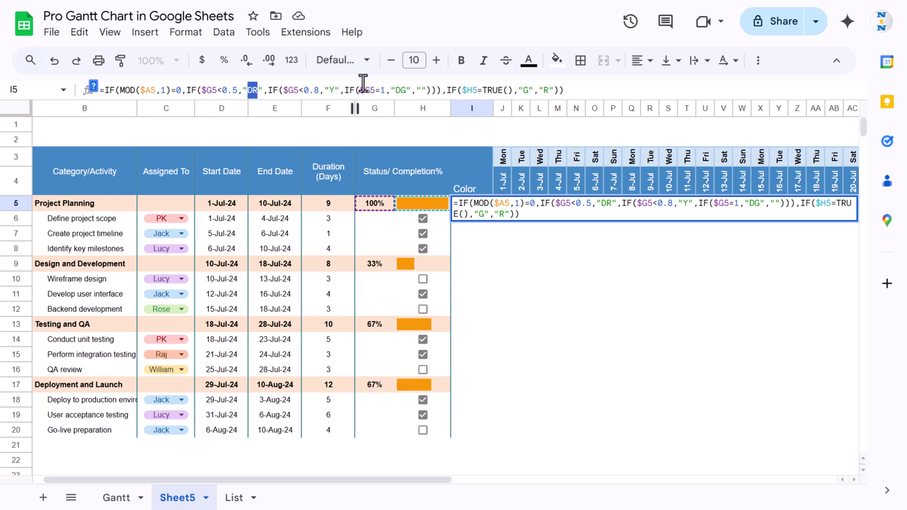
left_click_drag(275, 89, 315, 90)
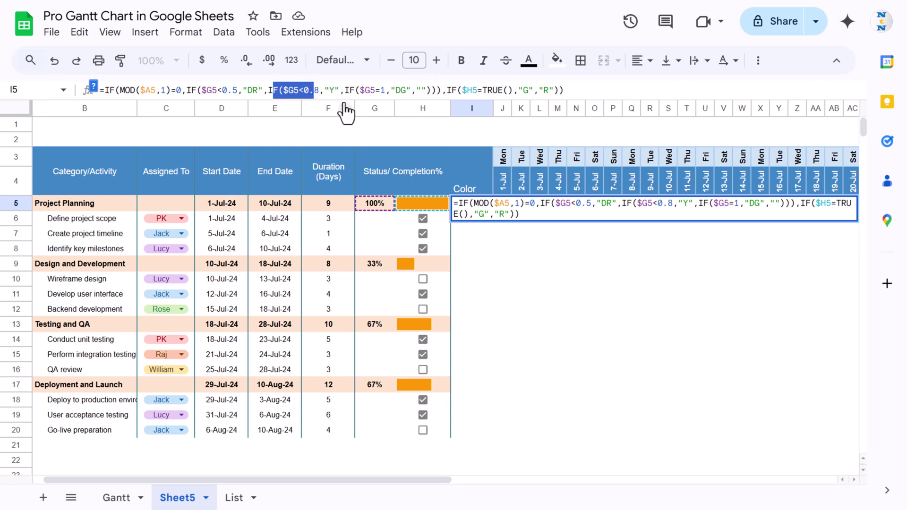
double_click(332, 90)
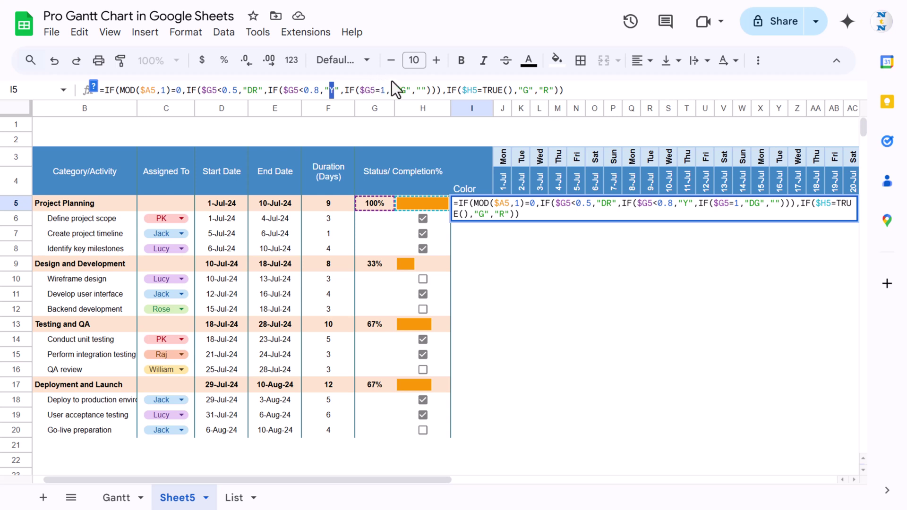
left_click_drag(357, 90, 402, 90)
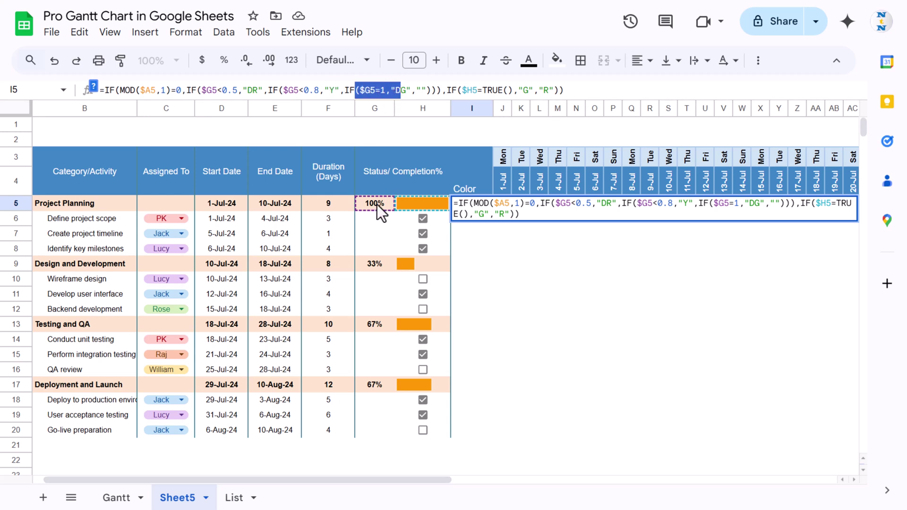
double_click(401, 90)
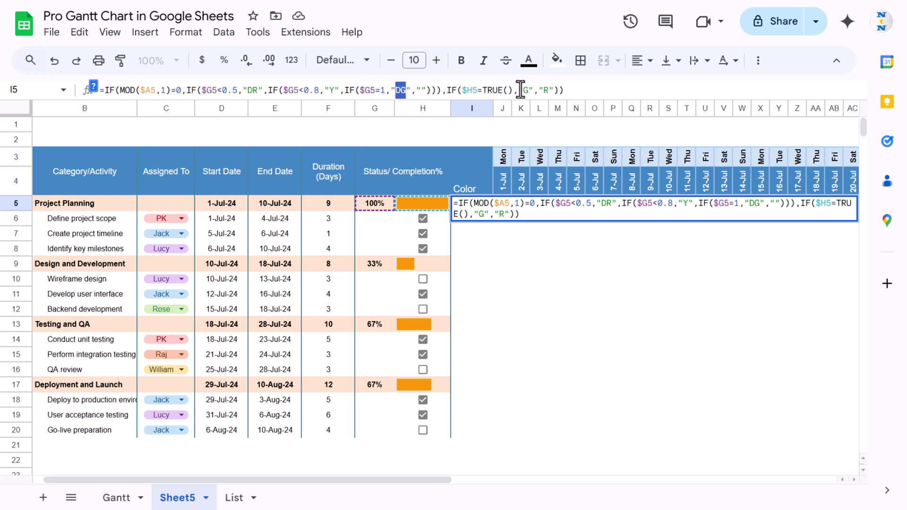
double_click(421, 90)
left_click_drag(451, 90, 522, 91)
left_click_drag(125, 89, 182, 89)
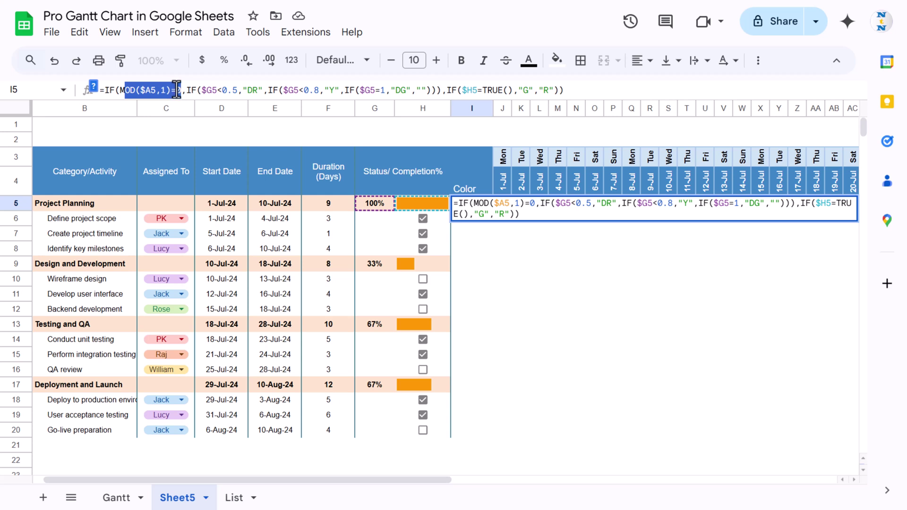
left_click(180, 89)
left_click_drag(448, 90, 569, 87)
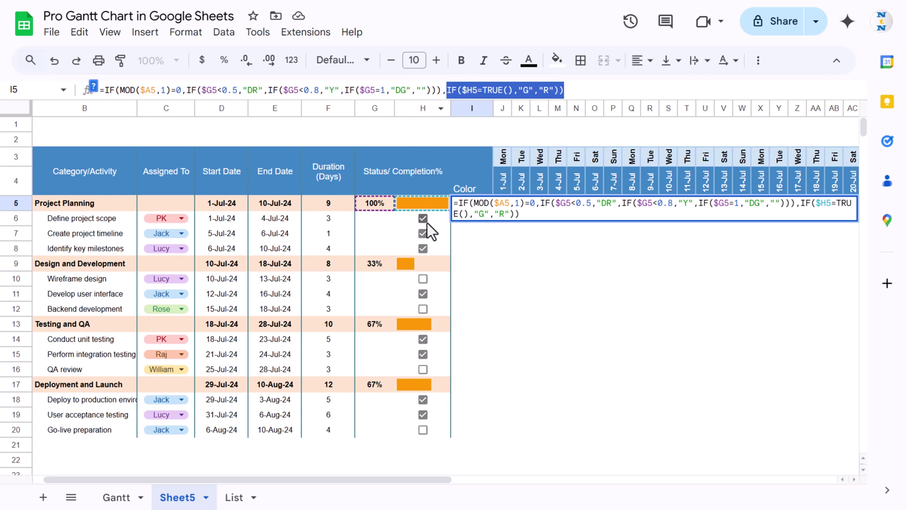
mouse_move(510, 91)
left_mouse_down()
mouse_move(461, 89)
mouse_move(537, 90)
mouse_move(526, 90)
left_mouse_up()
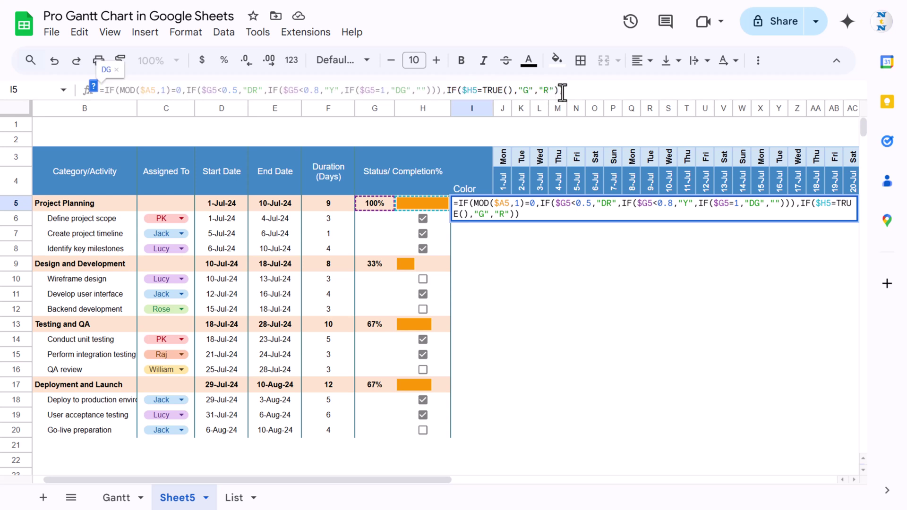
left_click(543, 90)
key("Return")
Fill the Color formula from I5 down through I20 for all project rows
left_click(492, 205)
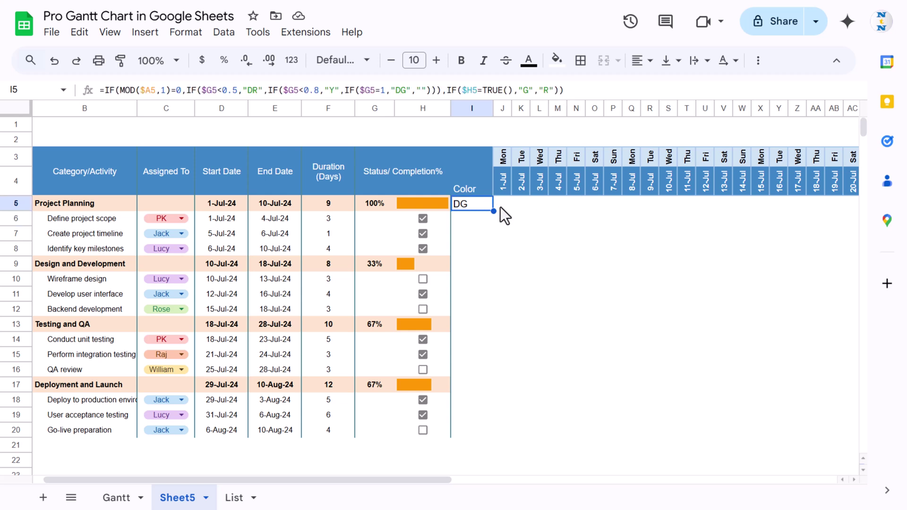
double_click(492, 211)
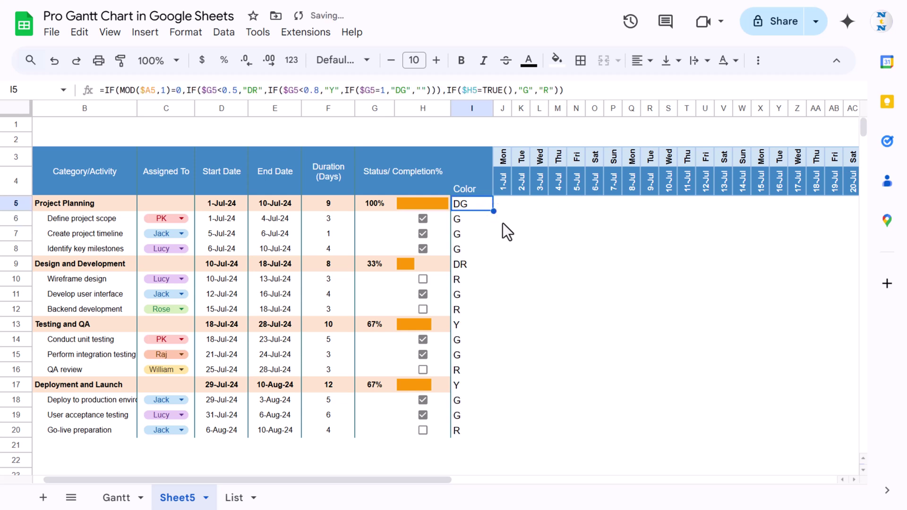
Clear the completion checkboxes for Create project timeline and Define project scope, and check the Color codes of the Project Planning rows
left_click(506, 247)
left_click(434, 204)
left_click(466, 208)
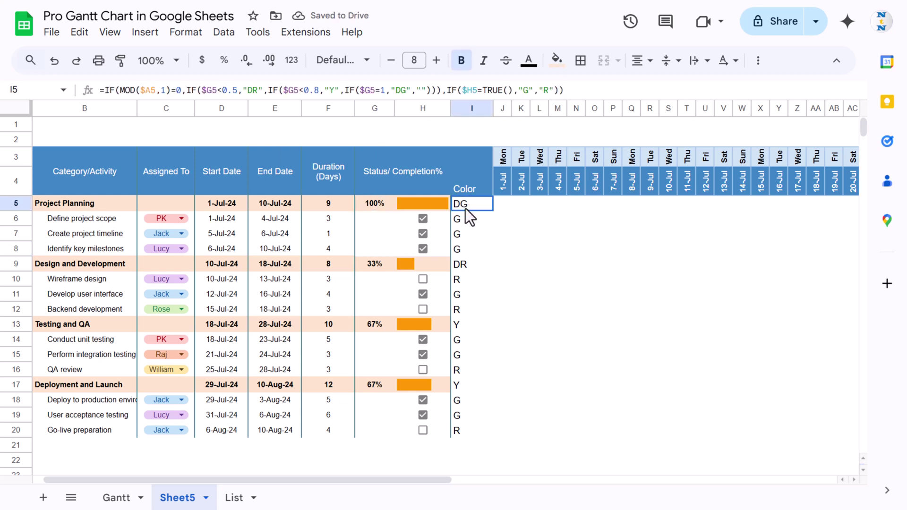
left_click(423, 234)
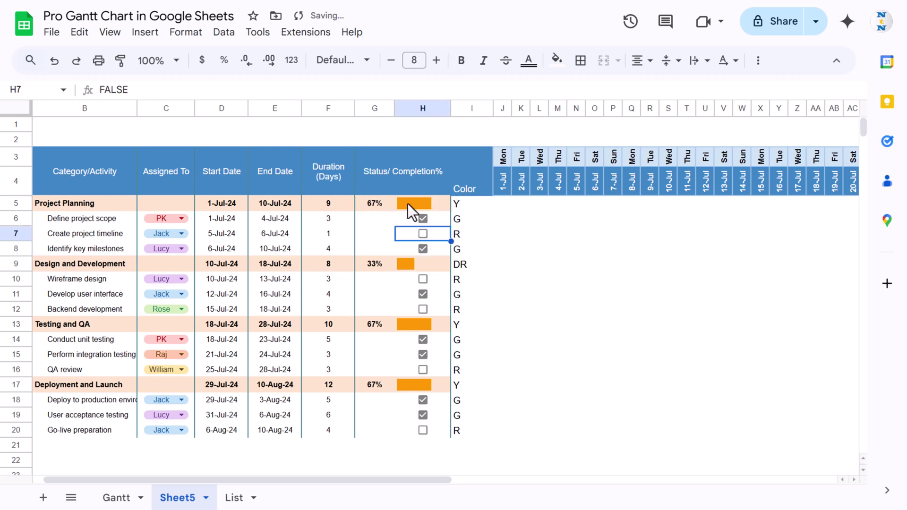
left_click(422, 219)
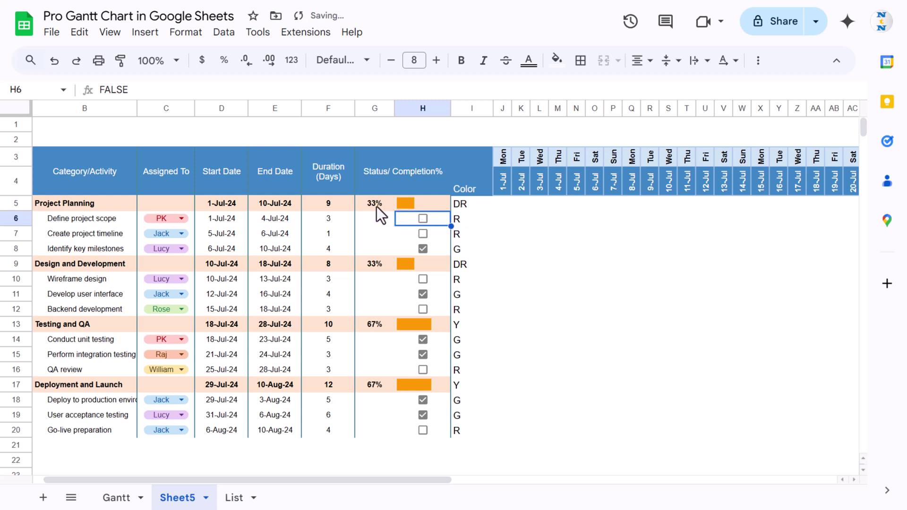
left_click(456, 222)
left_click(458, 232)
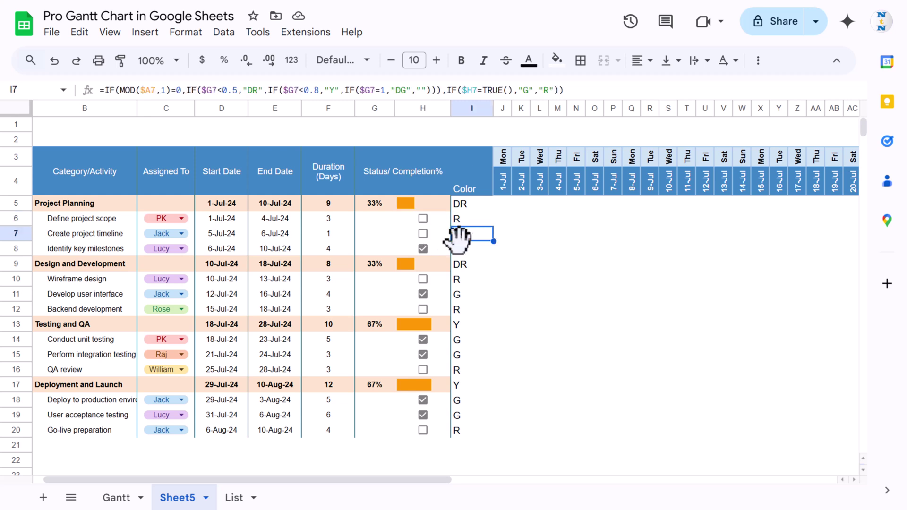
Toggle the Create project timeline and Wireframe design checkboxes on and back off to test the Color codes
left_click(422, 234)
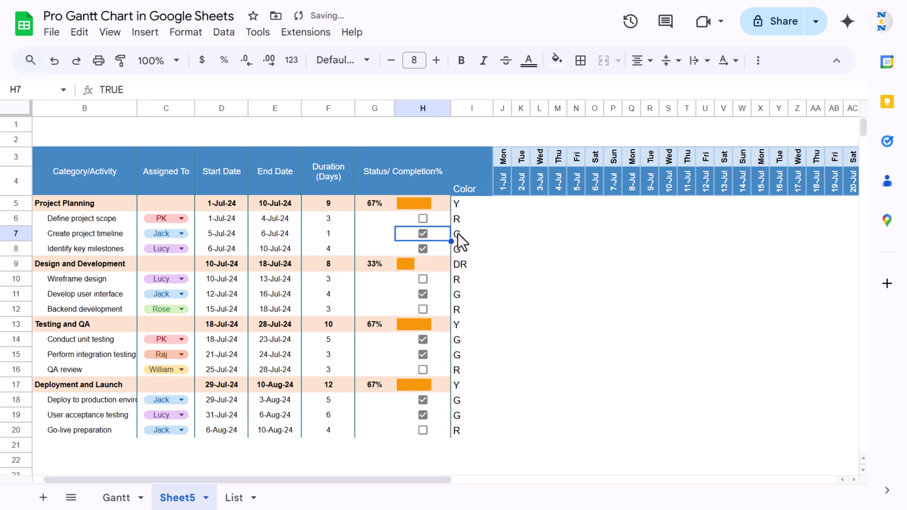
left_click(423, 233)
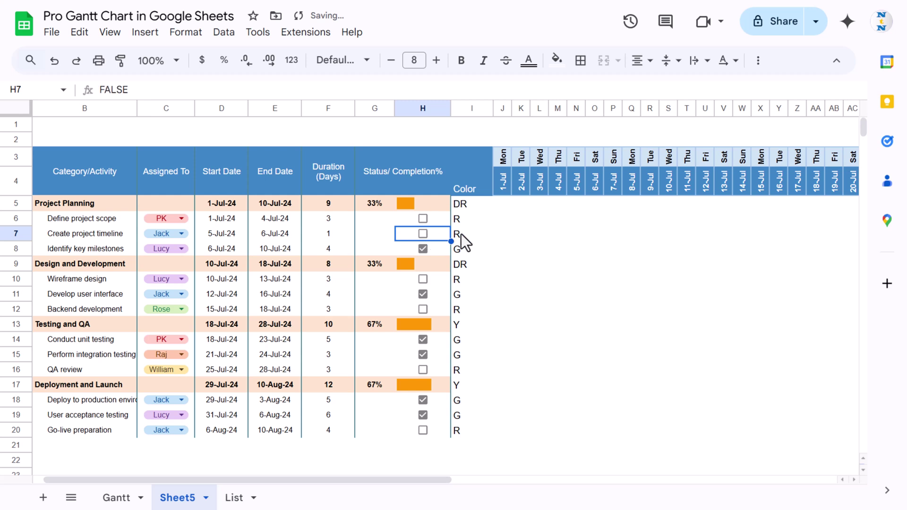
left_click(421, 279)
left_click(422, 279)
Look along row 5 of the timeline from J5 across the July dates
left_click(502, 203)
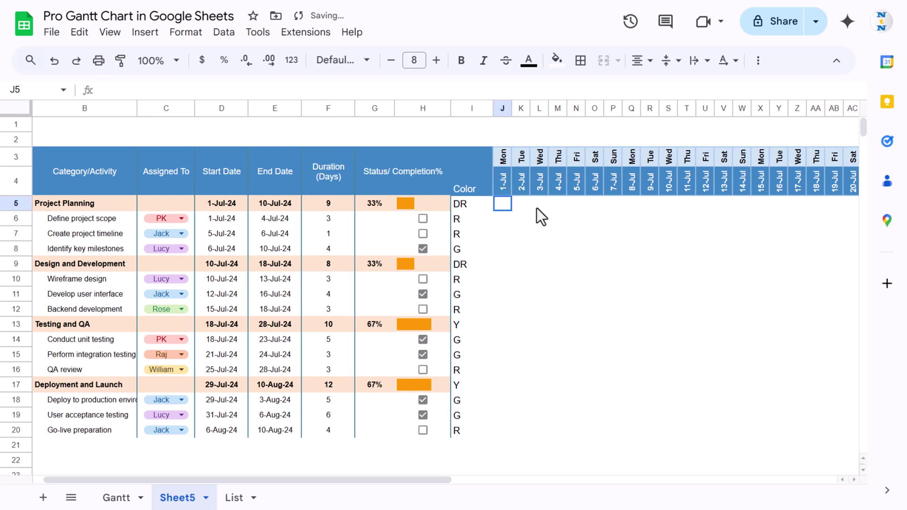
key("Right")
key("Right")
key("Right")
key("Right")
key("Right")
key("Right")
key("Right")
key("Right")
key("Right")
key("Right")
key("Right")
key("Right")
key("Right")
key("Right")
key("Right")
key("Right")
key("Right")
key("Right")
key("Right")
key("Right")
key("Right")
key("Right")
key("Right")
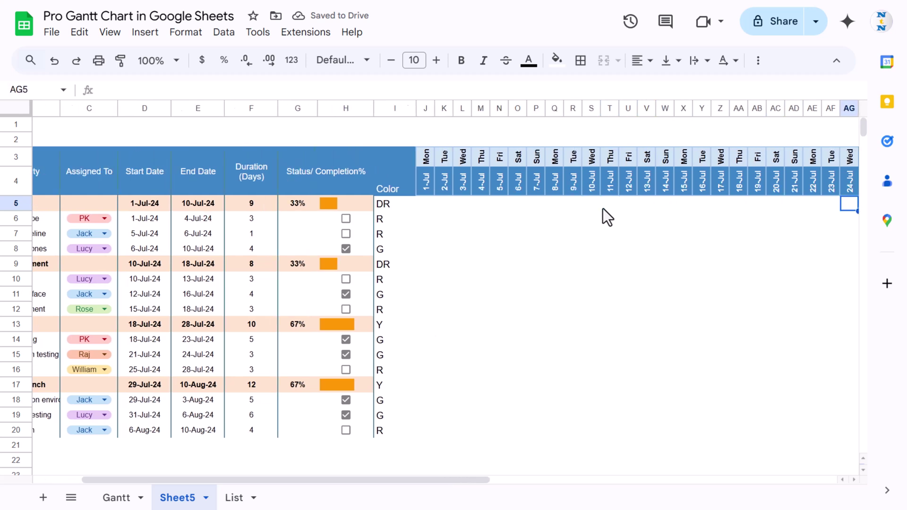
key("Right")
Begin an IF formula in J5 with an AND test that the timeline date is on or after the start date: J$4>=$D5
key("ctrl+Left")
key("Right")
type("=IF(AND(")
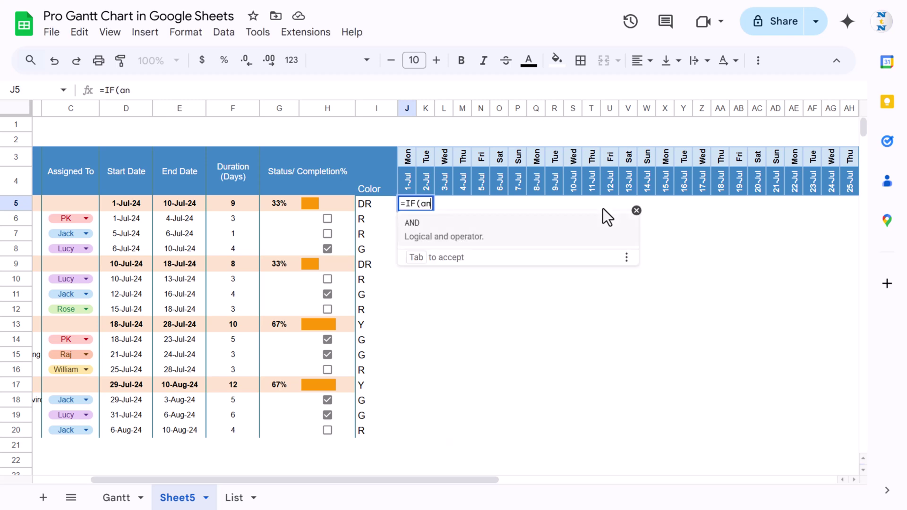
left_click(407, 181)
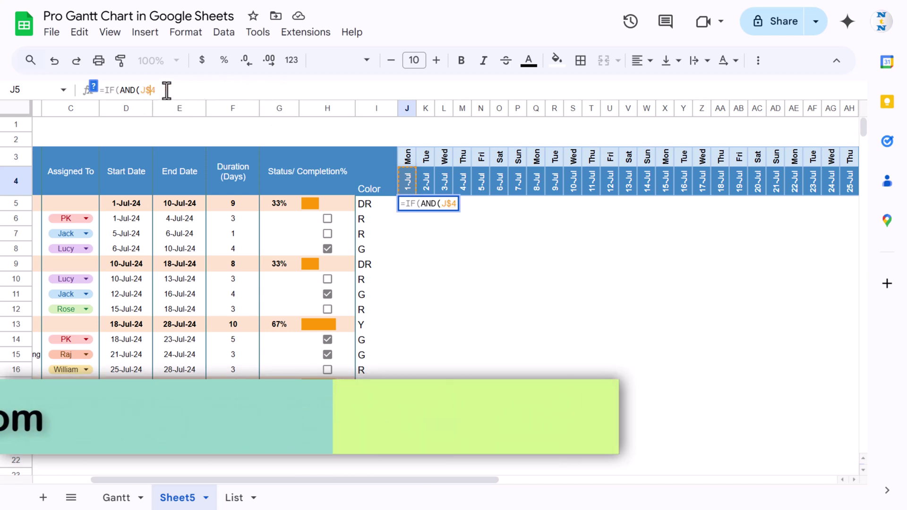
key("F4")
key("F4")
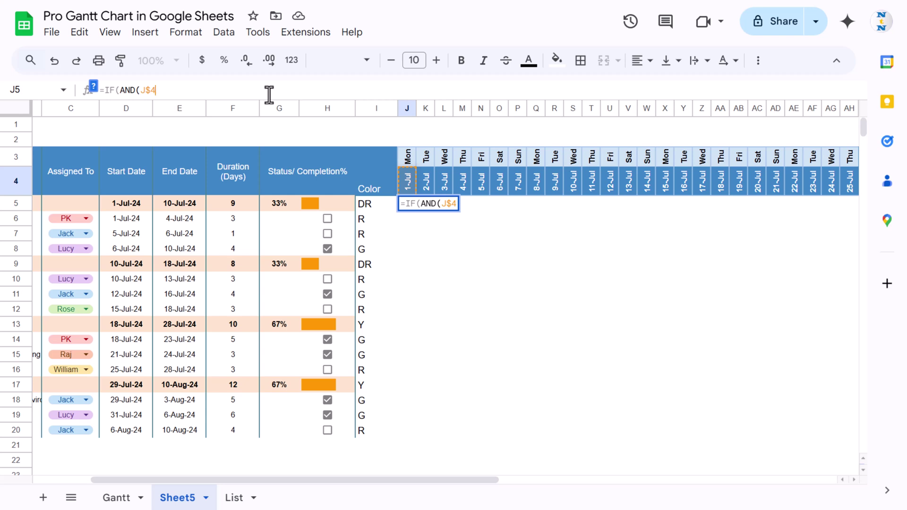
type(",")
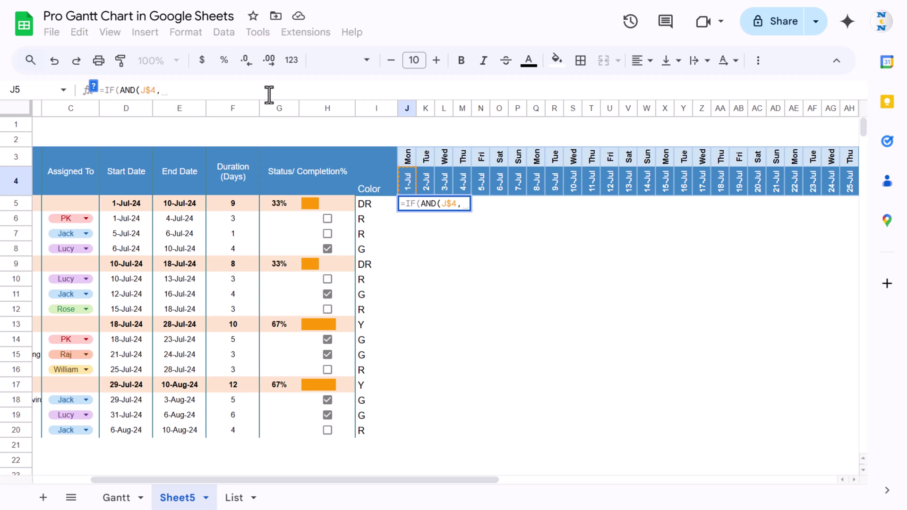
key("BackSpace")
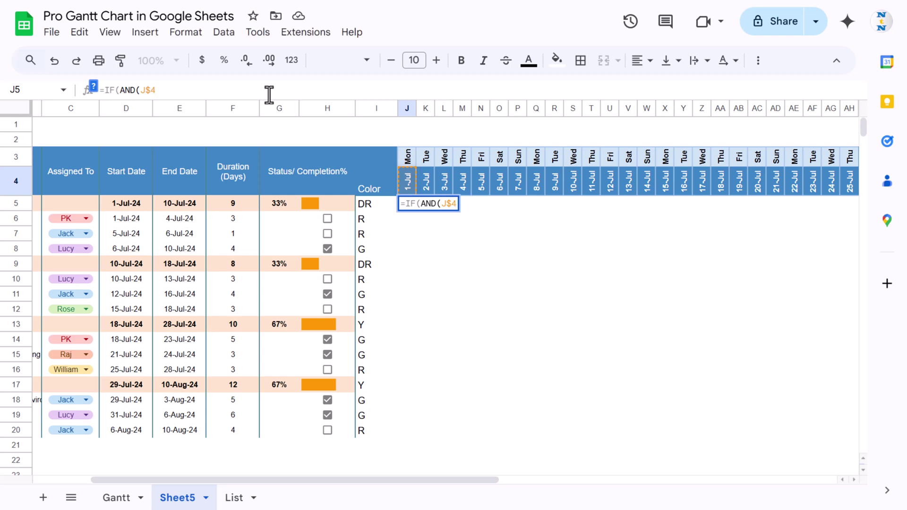
type(">=")
left_click(134, 202)
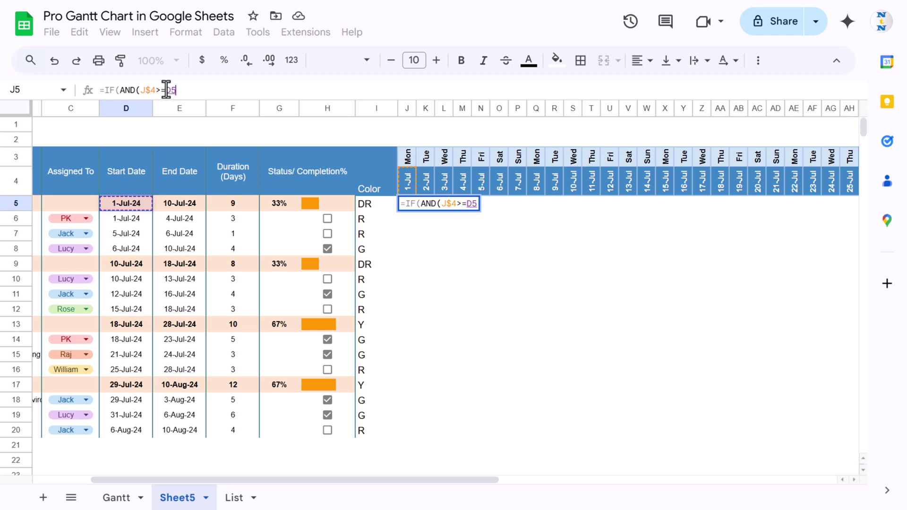
type("$D5")
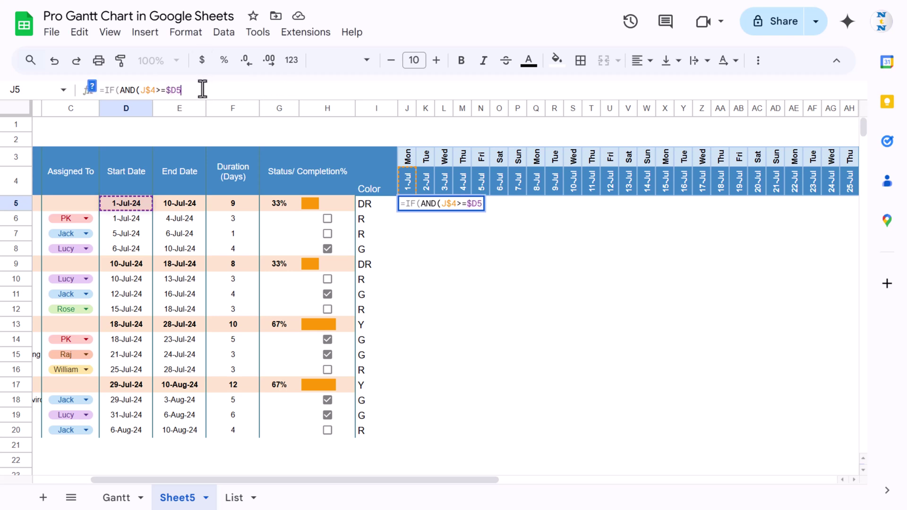
type(",")
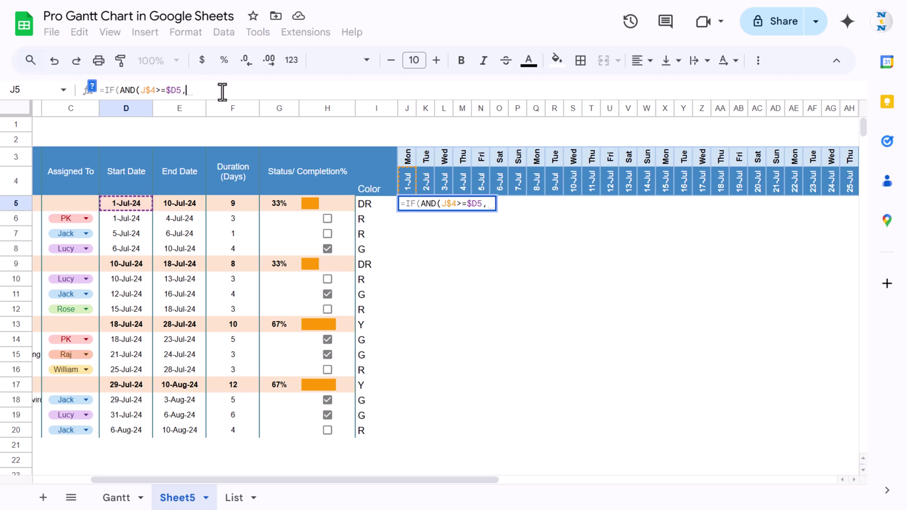
Add the end-date condition J$4<=$E5 to the J5 formula and close the AND test
left_click(409, 180)
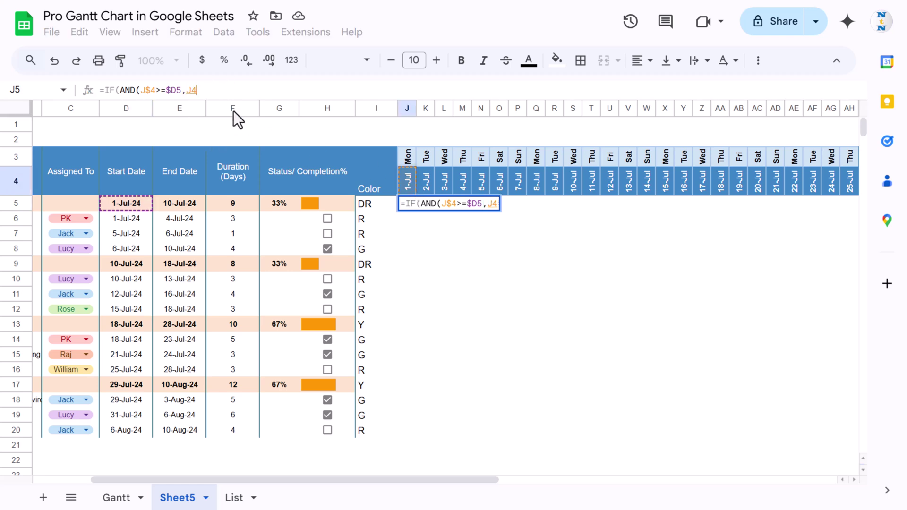
key("F4")
key("F4")
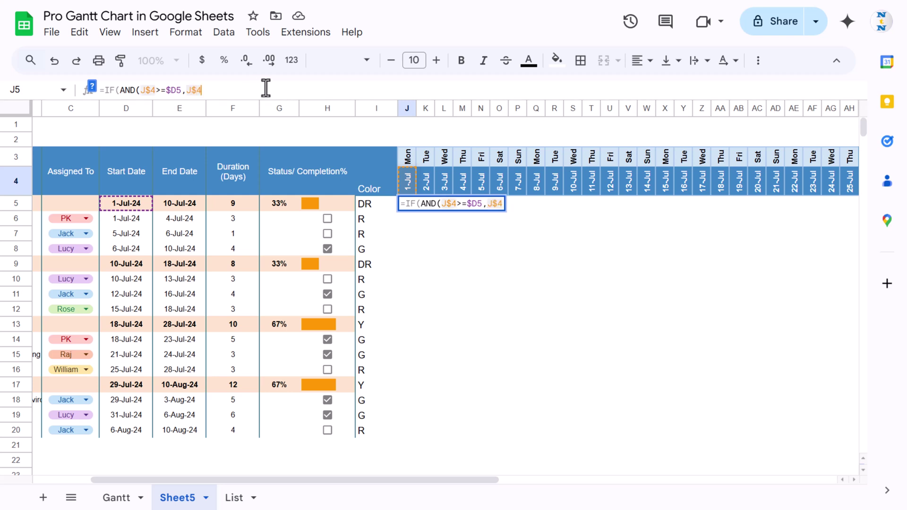
type("<=")
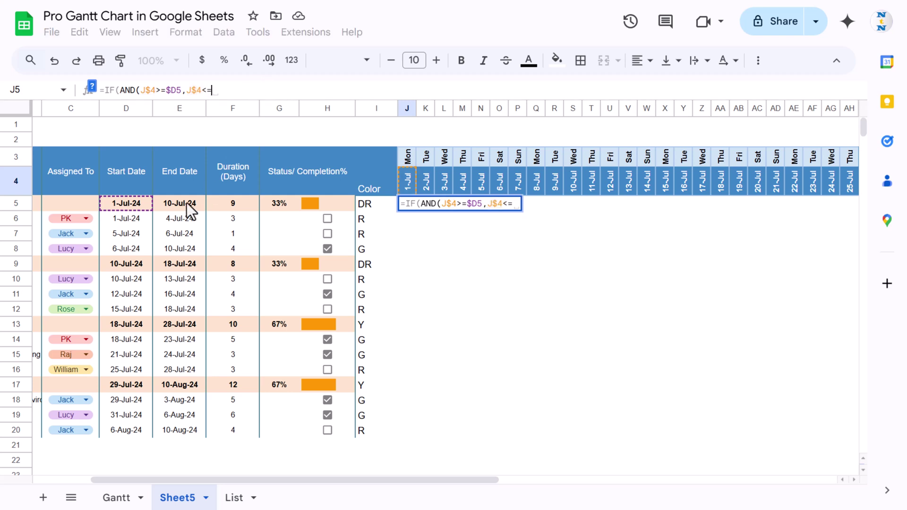
left_click(189, 207)
left_click(213, 90)
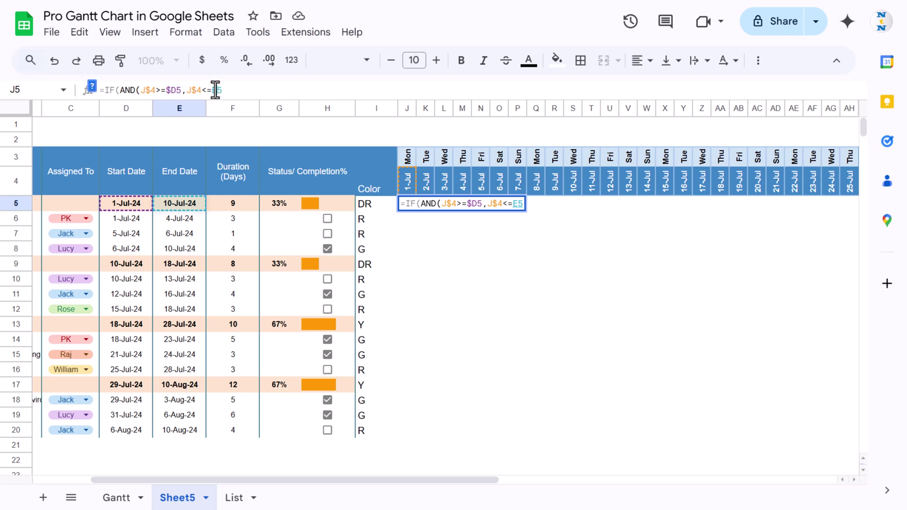
type("$E5")
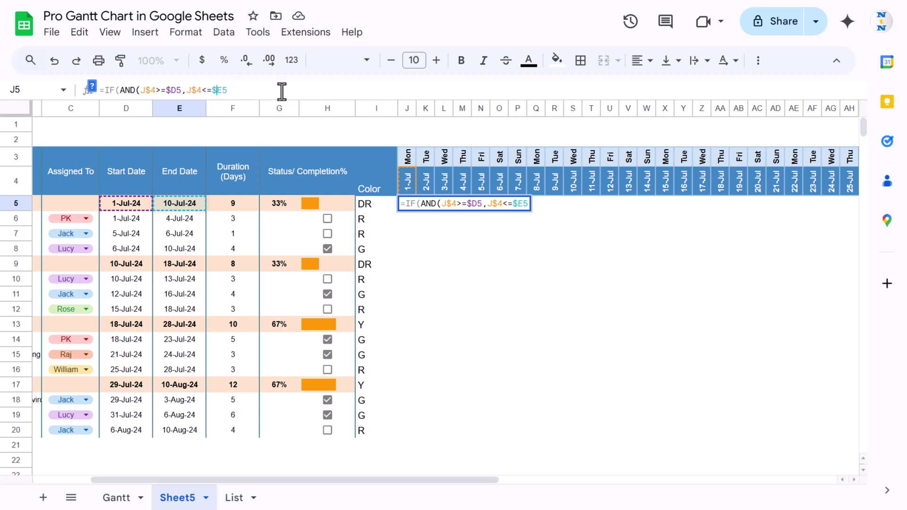
type(")")
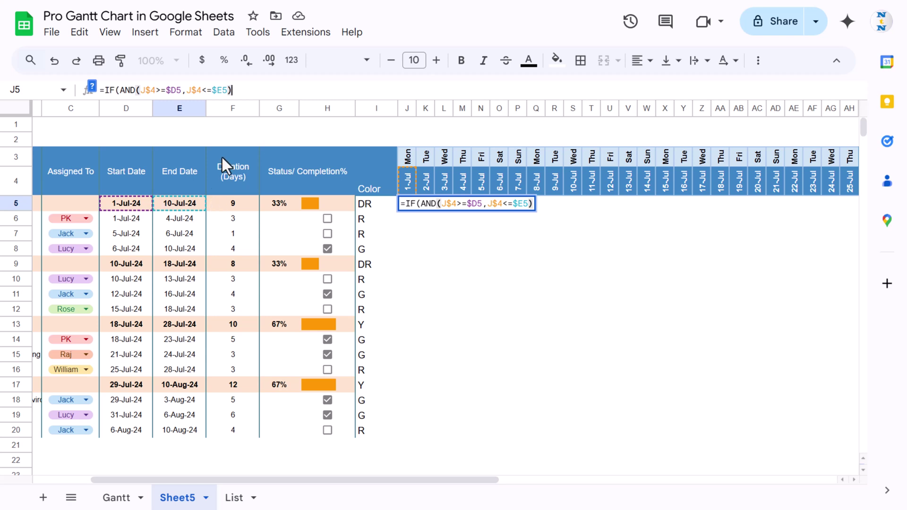
Complete the J5 formula so it returns the Color code $I5 when true and "" otherwise, and enter it
type(",")
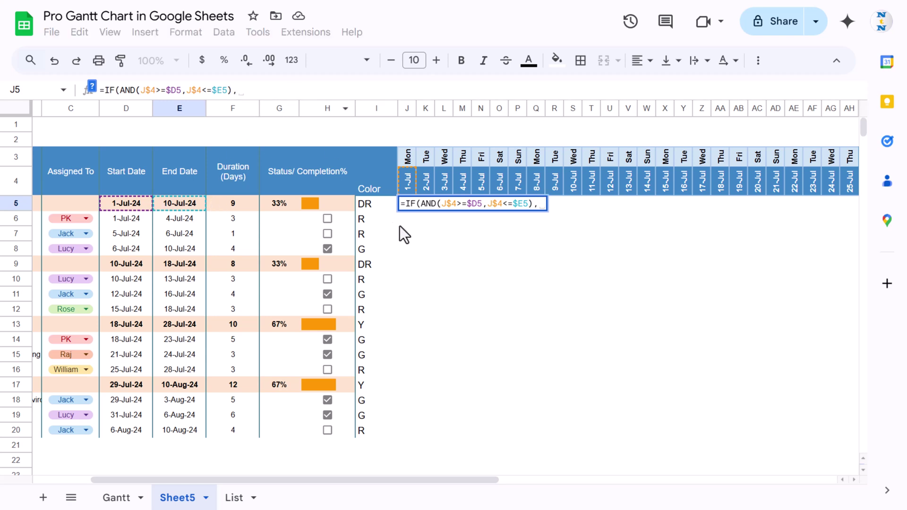
left_click(374, 204)
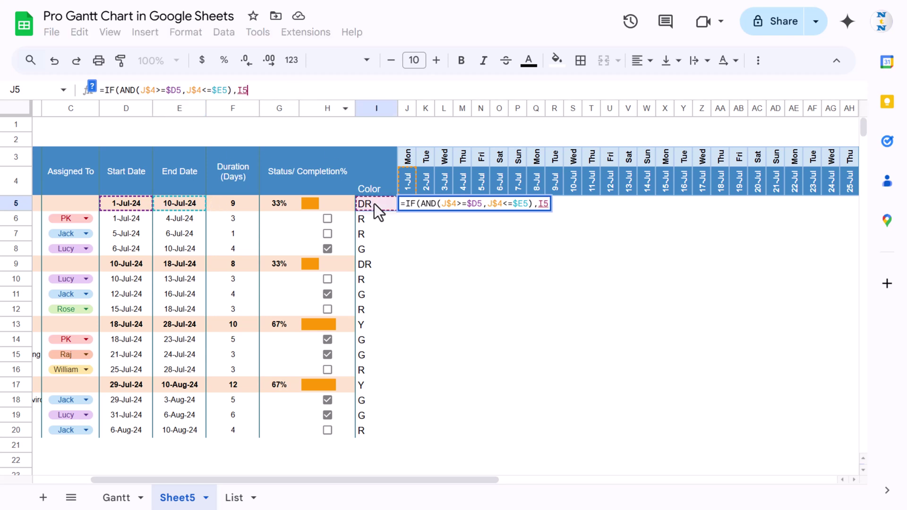
left_click(237, 90)
type("$I5,\"\")")
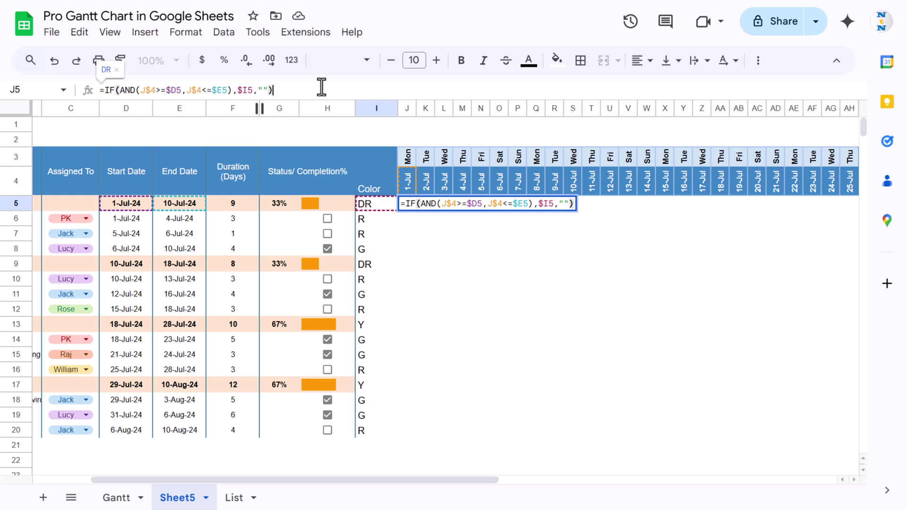
key("Return")
Copy the J5 formula into the whole timeline grid J5:BS20
left_click(407, 203)
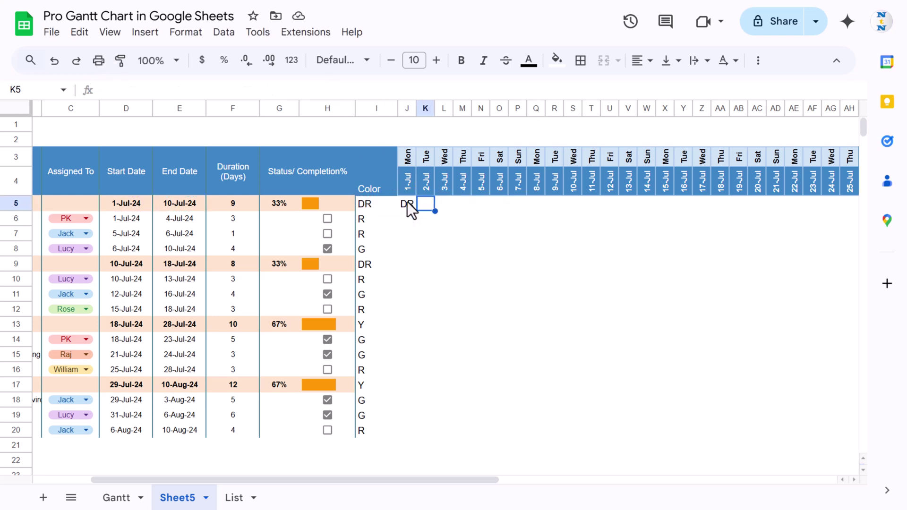
key("ctrl+c")
left_click(388, 199)
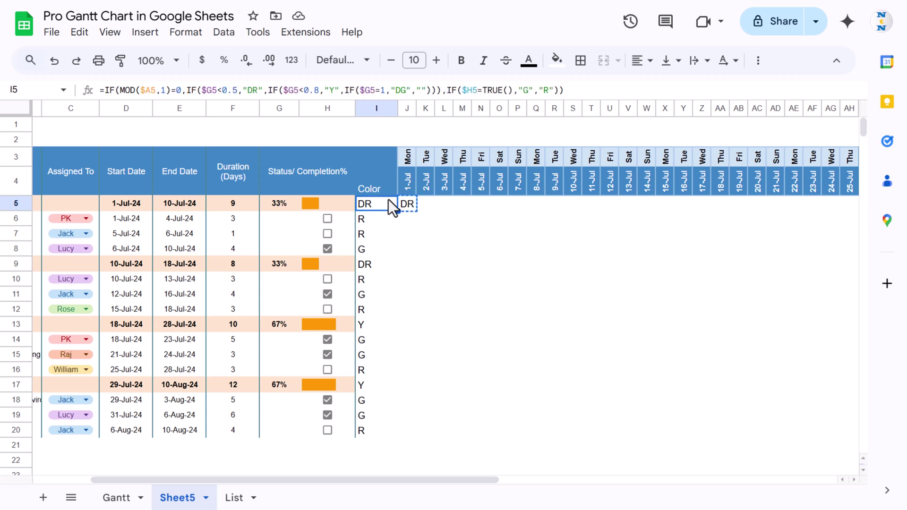
key("ctrl+Down")
key("Right")
key("ctrl+shift+Up")
key("shift+Right")
key("shift+Right")
key("shift+Right")
key("shift+Right")
key("shift+Right")
key("shift+Right")
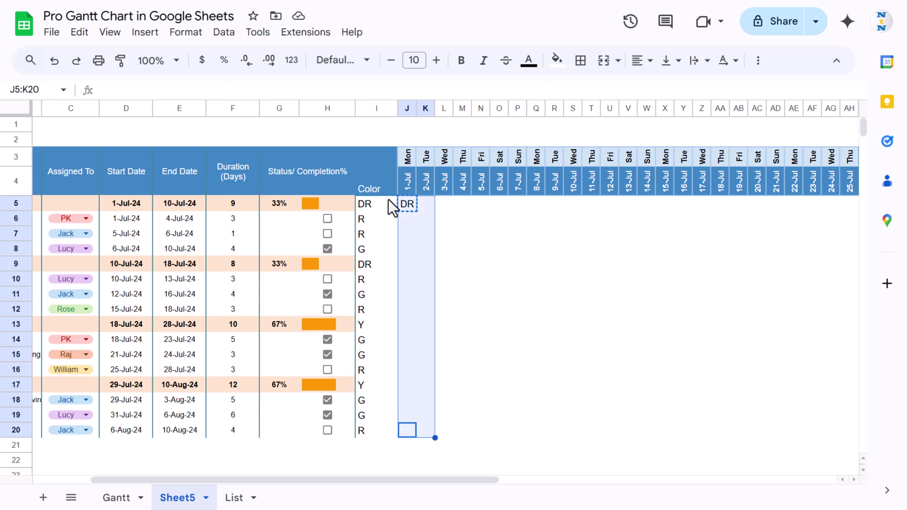
key("shift+Right")
key("shift+Right")
key("shift+Right")
key("shift+Right")
key("shift+Right")
key("shift+Right")
key("shift+Right")
key("shift+Right")
key("shift+Right")
key("shift+Right")
key("shift+Right")
key("shift+Right")
key("ctrl+shift+Right")
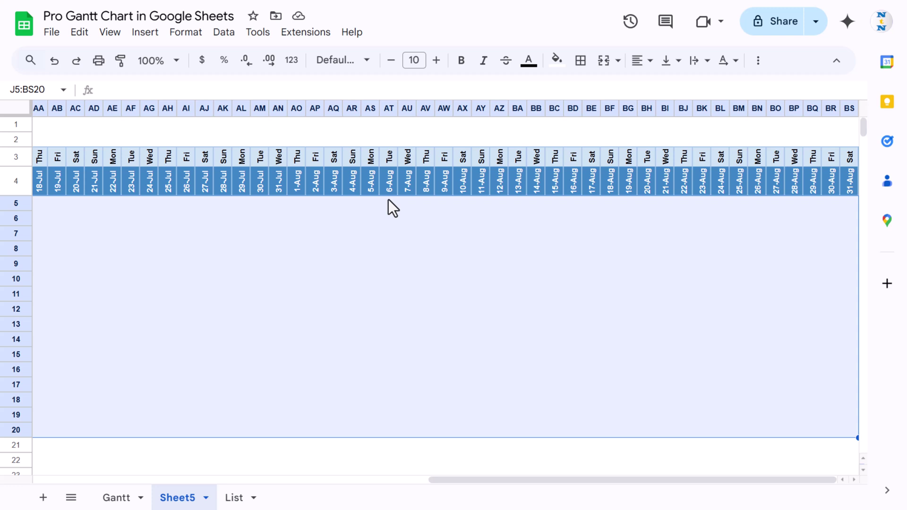
key("ctrl+v")
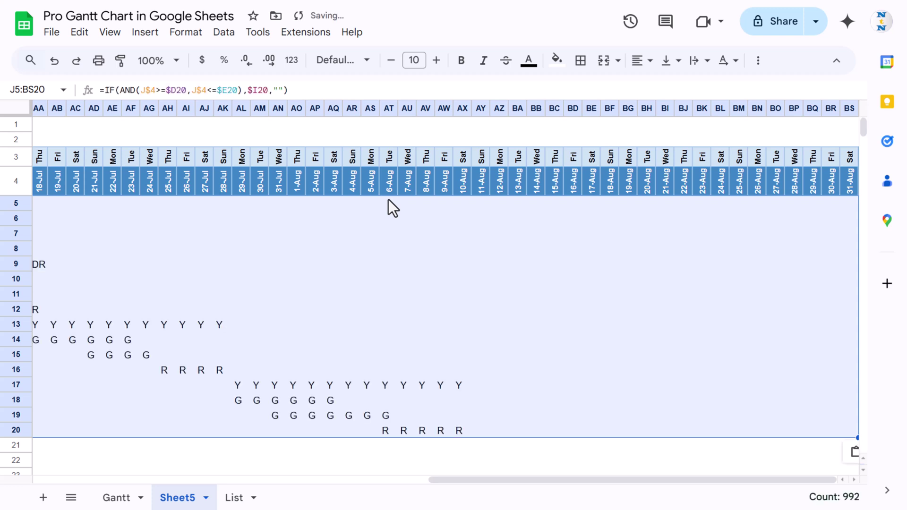
Start a new conditional formatting rule for the whole timeline grid J5:BS20
key("Left")
key("Left")
key("Right")
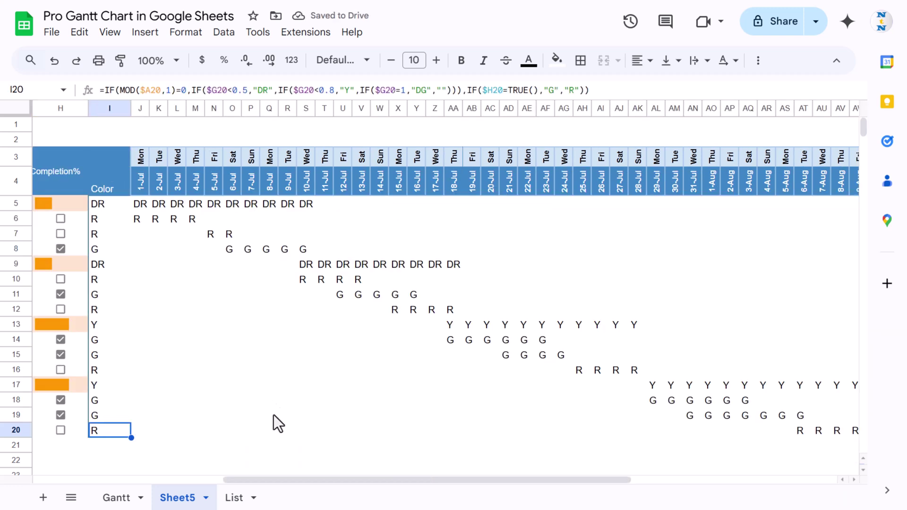
left_click_drag(262, 478, 200, 472)
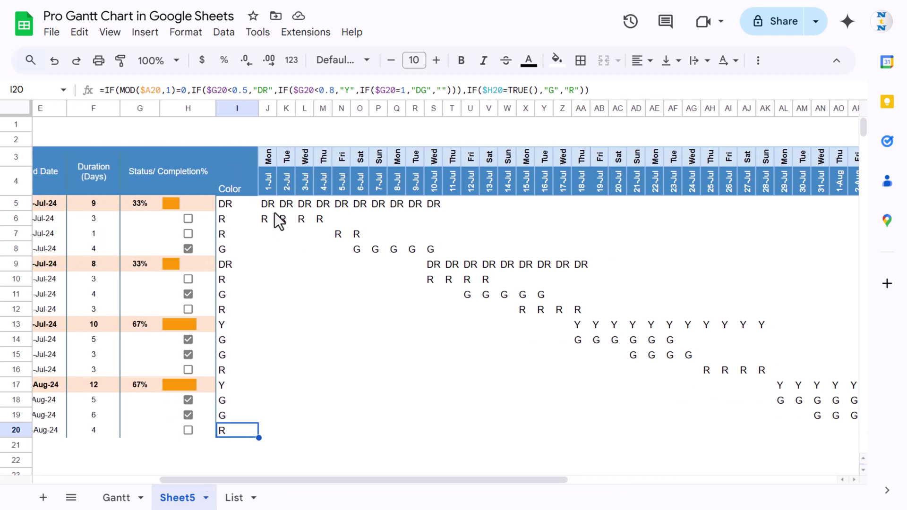
left_click(291, 219)
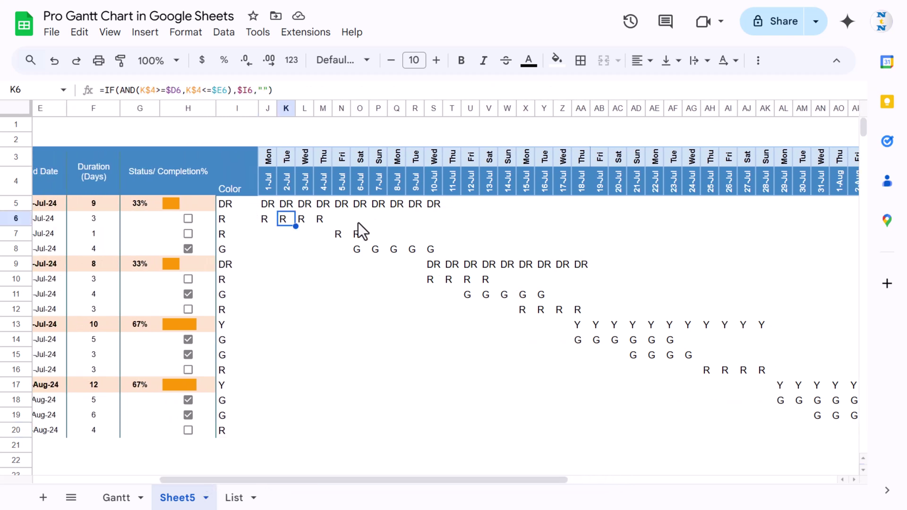
left_click(267, 207)
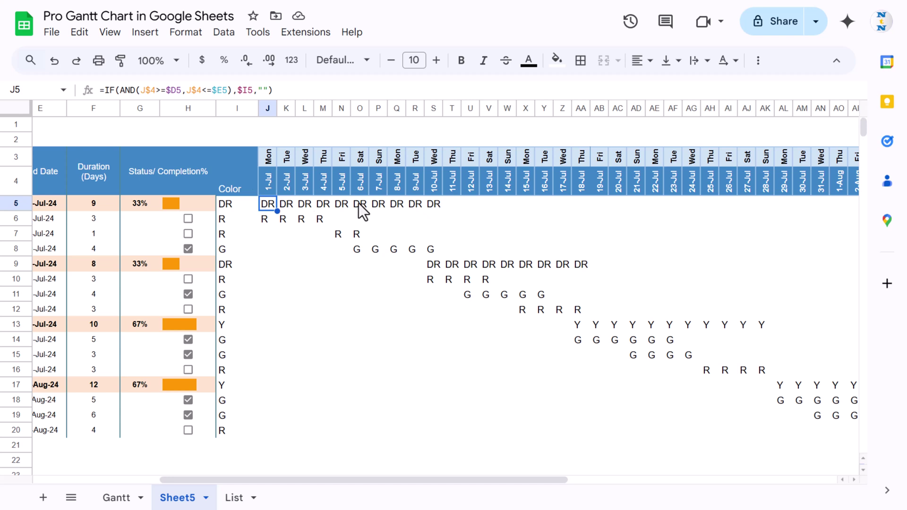
key("shift+Down")
key("shift+Down")
key("shift+Down")
key("shift+Down")
key("shift+Down")
key("shift+Down")
key("shift+Down")
key("shift+Down")
key("shift+Down")
key("shift+Down")
key("shift+Down")
key("shift+Down")
key("shift+Down")
key("shift+Down")
key("shift+Down")
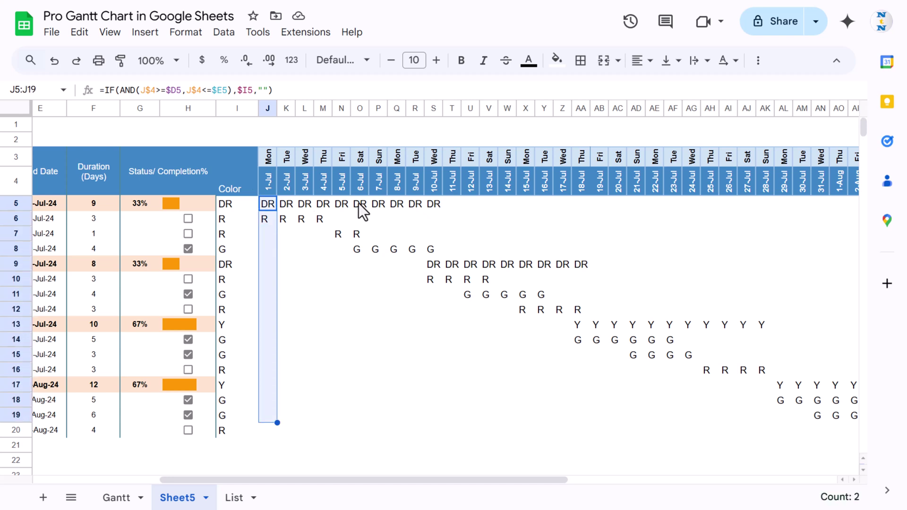
key("ctrl+shift+Right")
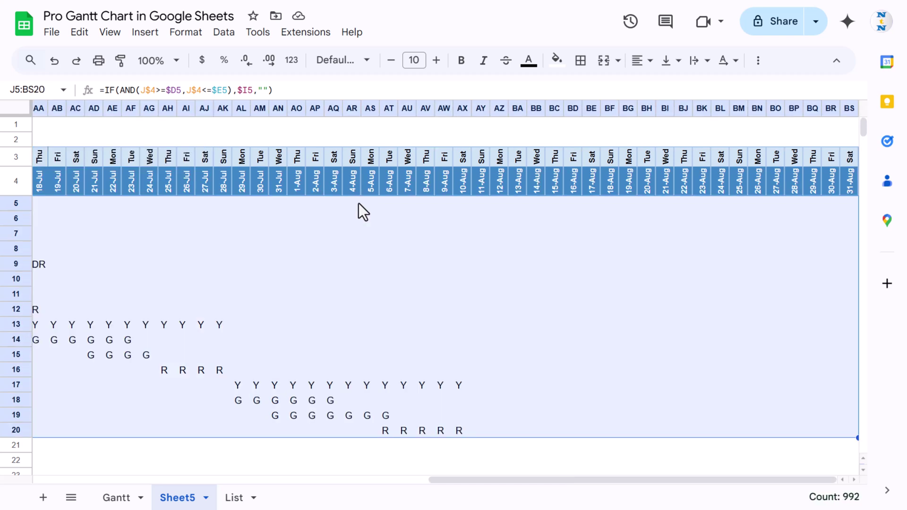
left_click(559, 70)
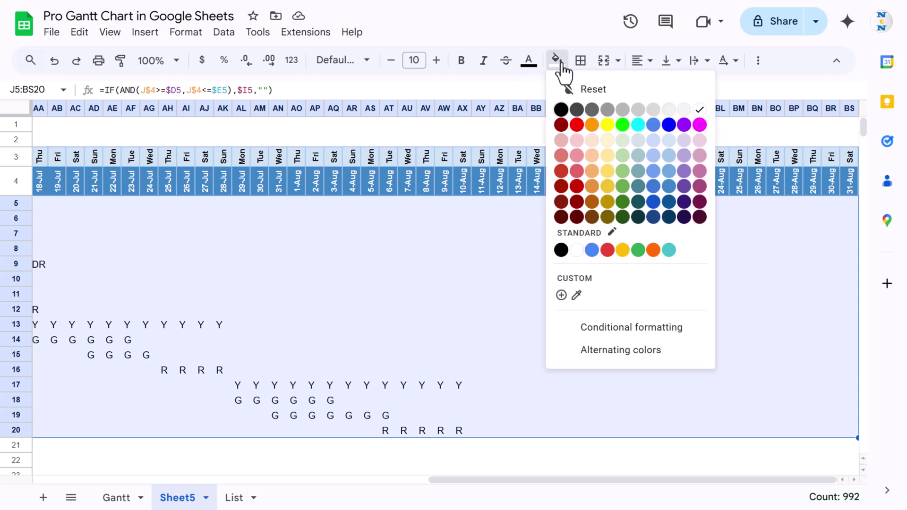
left_click(608, 327)
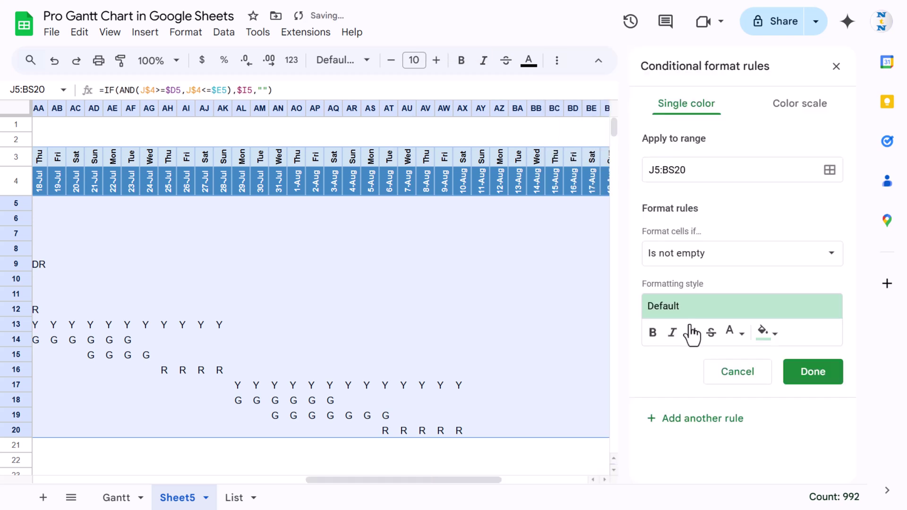
Set the new rule's condition to Is equal to with the value DR
left_click_drag(313, 477, 158, 478)
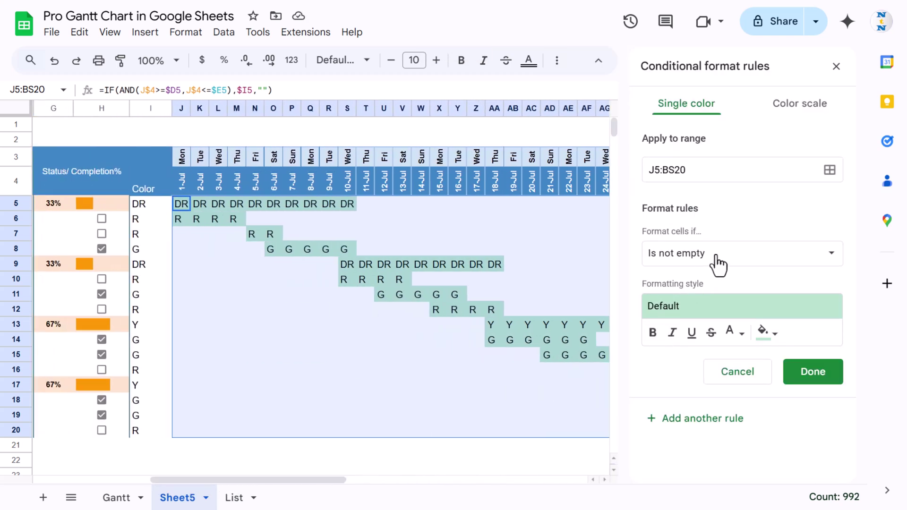
left_click(733, 261)
scroll(701, 350, "down", 4)
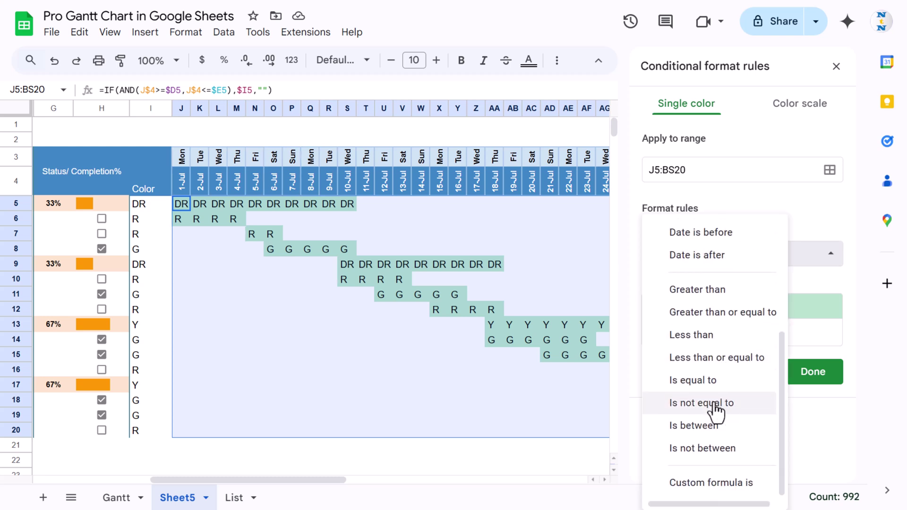
left_click(714, 382)
left_click(707, 288)
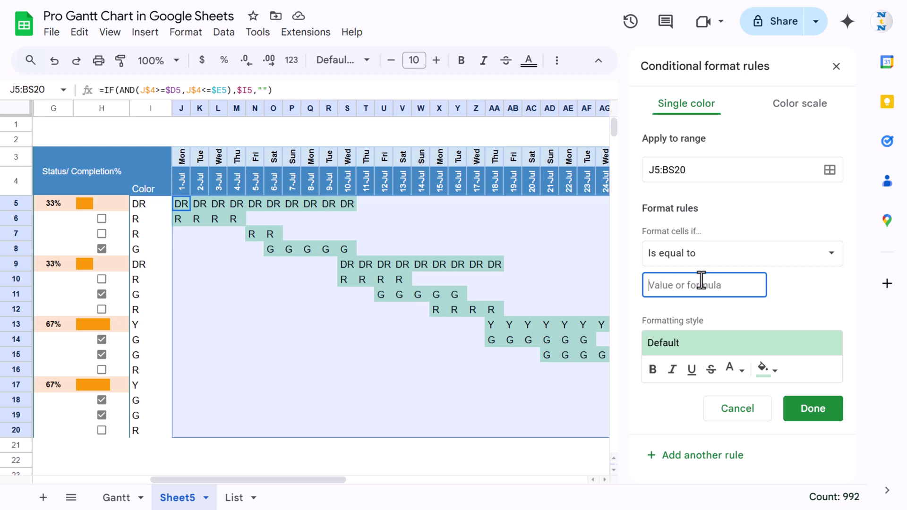
type("DR")
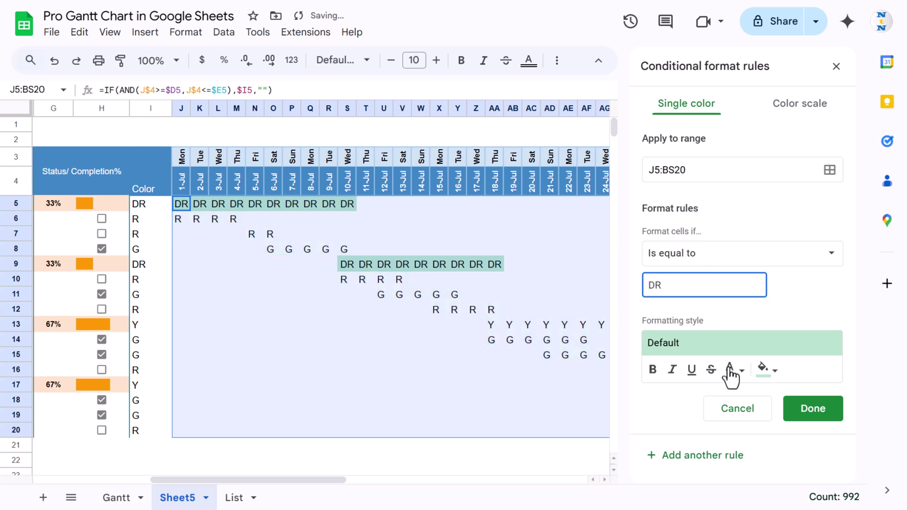
Give the DR rule the same dark red for fill and text color, and save the rule
left_click(770, 378)
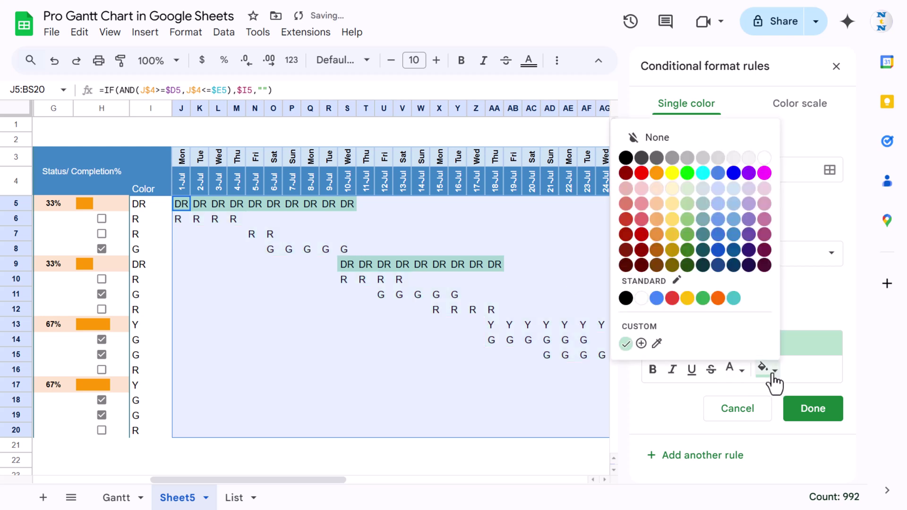
left_click(641, 249)
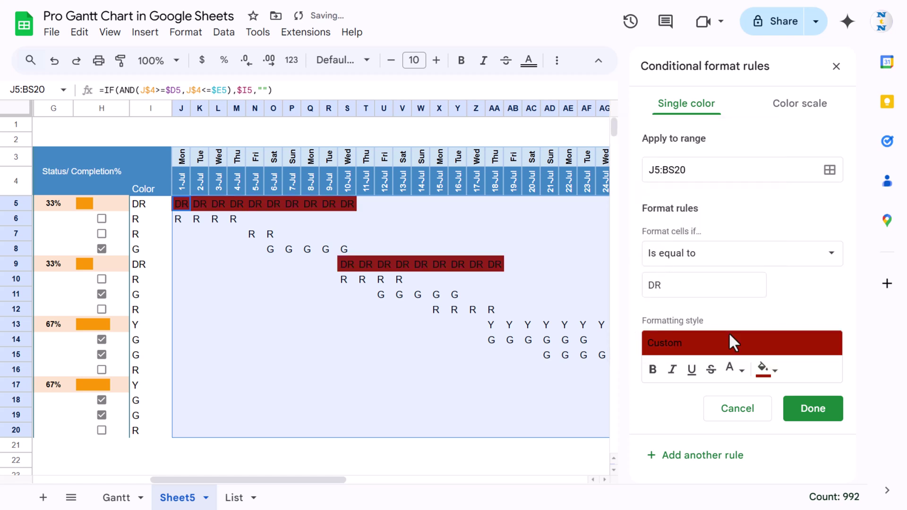
left_click(732, 369)
left_click(737, 234)
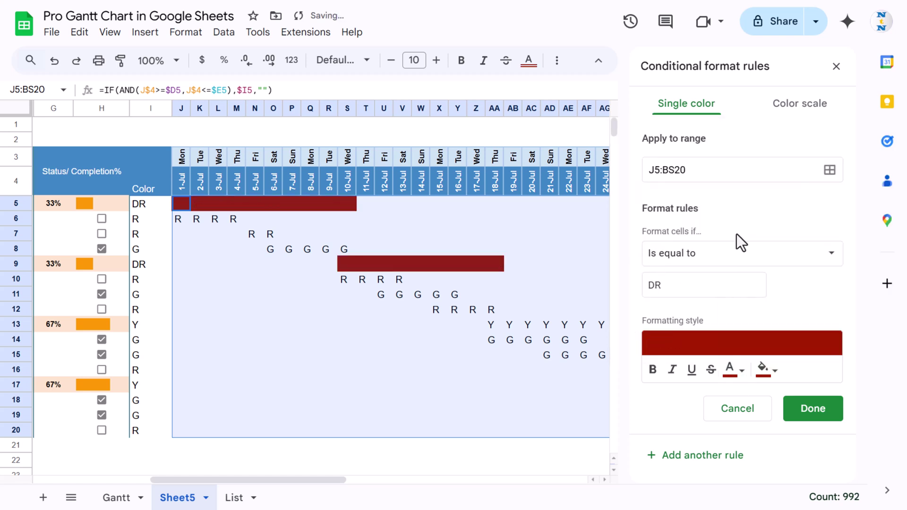
left_click(813, 418)
Add another conditional formatting rule for J5:BS20 with the condition Is equal to DG
left_click(700, 168)
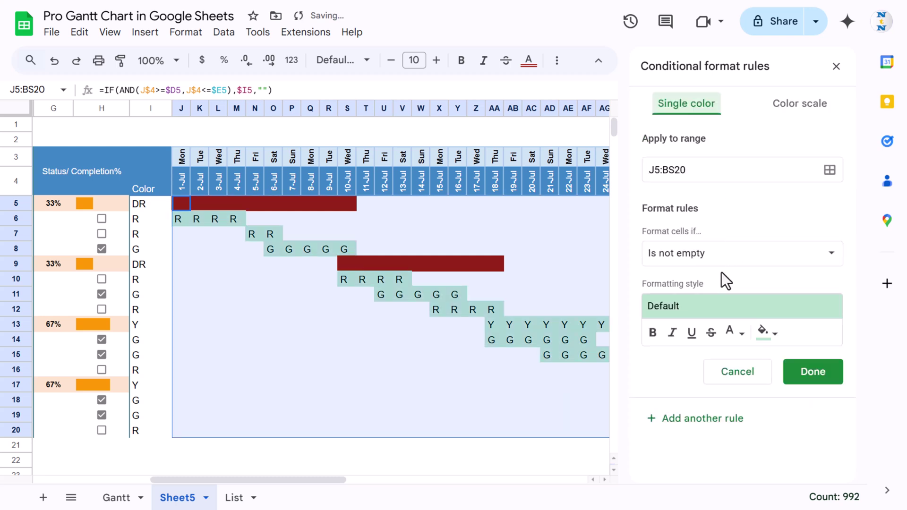
left_click(699, 260)
scroll(708, 392, "down", 3)
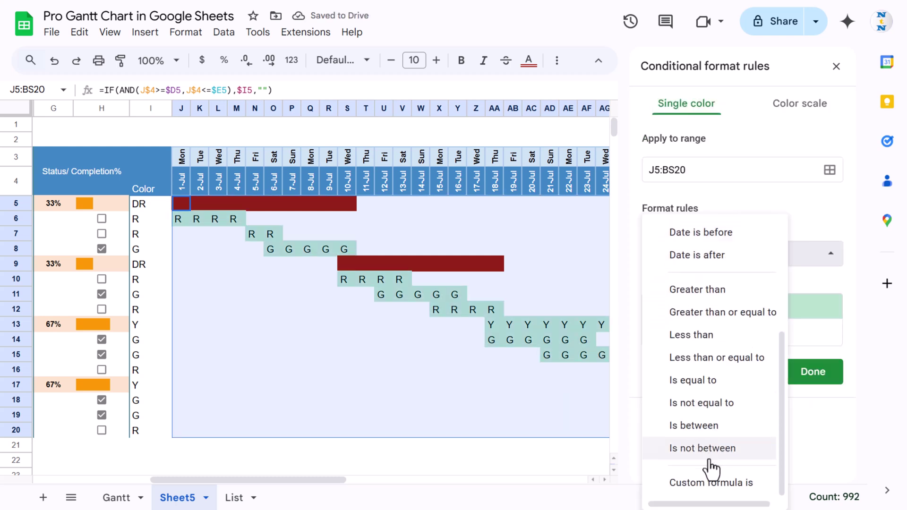
left_click(704, 379)
left_click(687, 282)
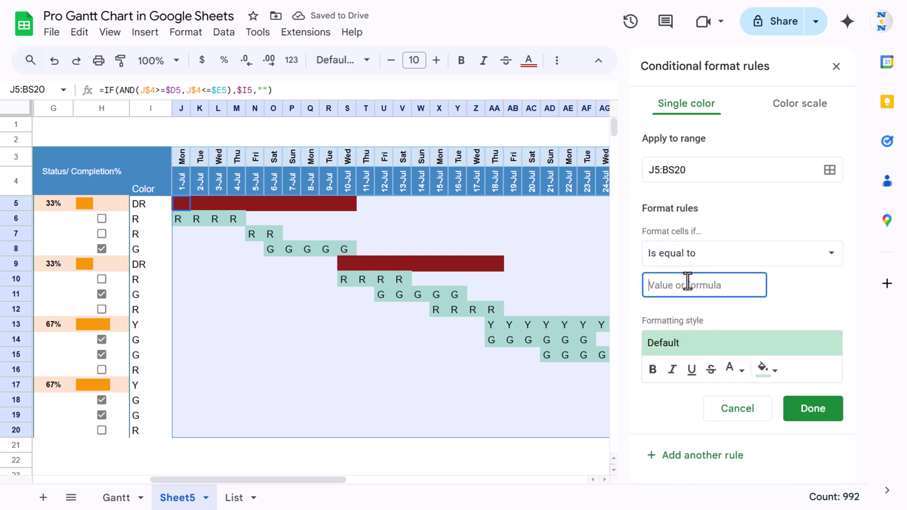
type("DG")
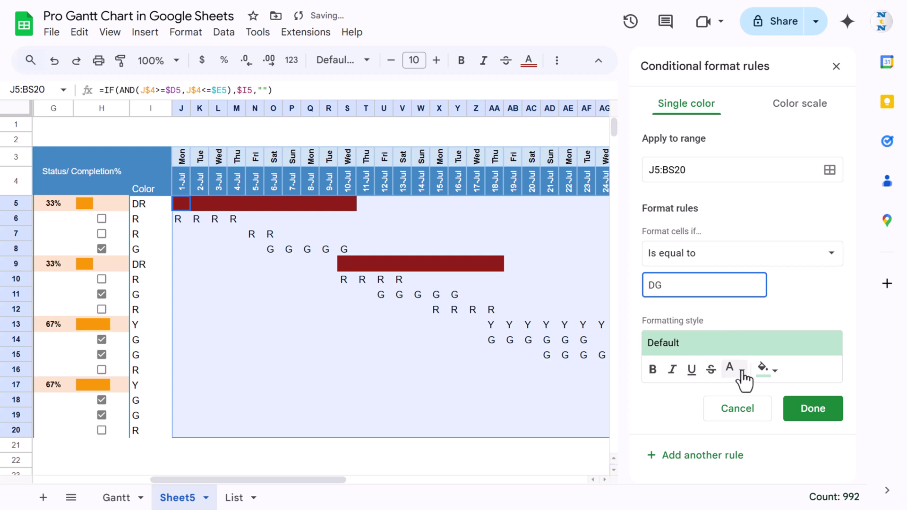
Give the DG rule the same dark green for fill and text color, and save the rule
left_click(766, 370)
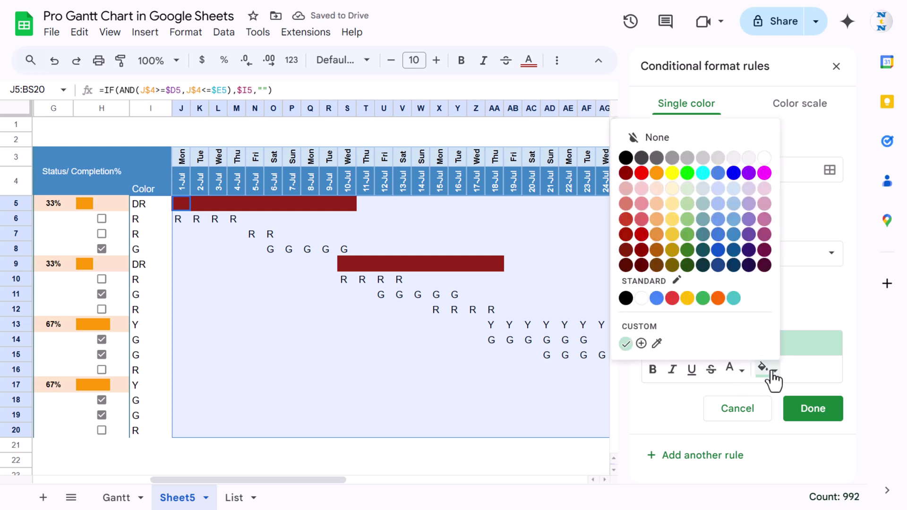
left_click(688, 250)
left_click(742, 372)
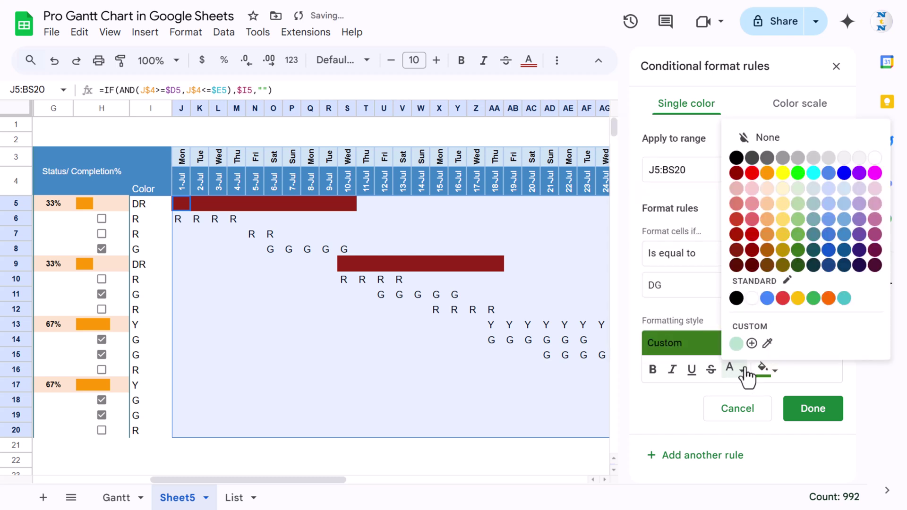
left_click(799, 251)
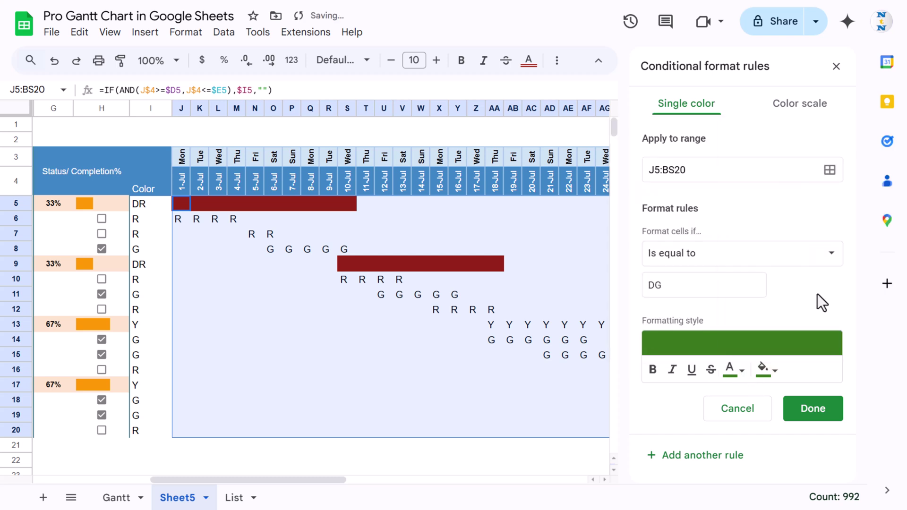
left_click(813, 409)
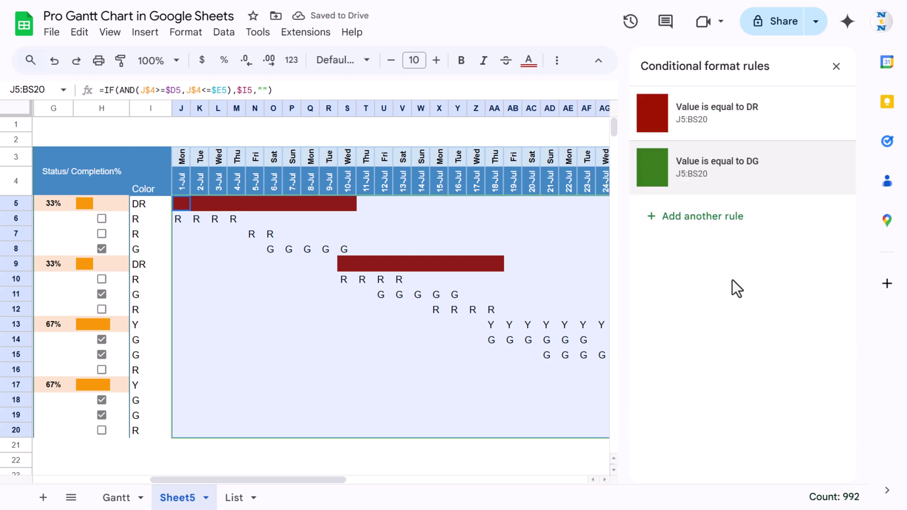
Add another conditional formatting rule for J5:BS20 with the condition Is equal to Y
left_click(703, 217)
left_click(713, 255)
scroll(720, 305, "down", 4)
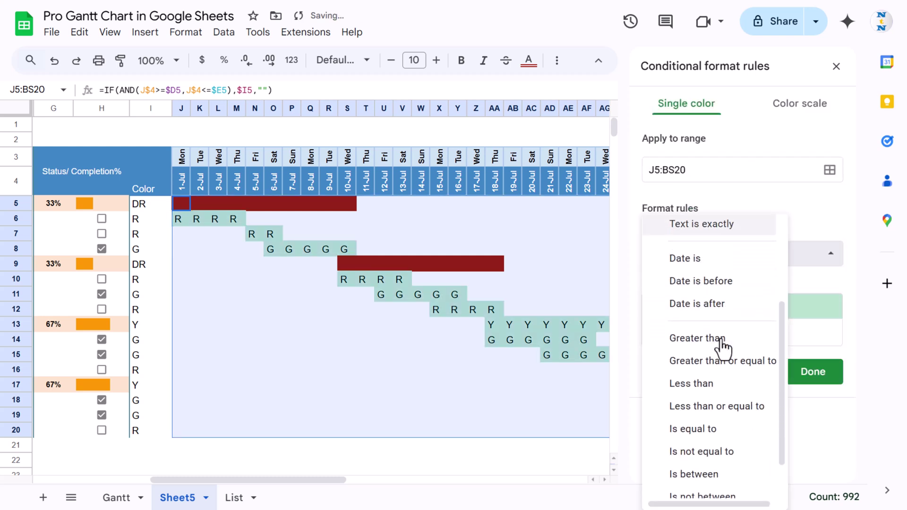
left_click(710, 386)
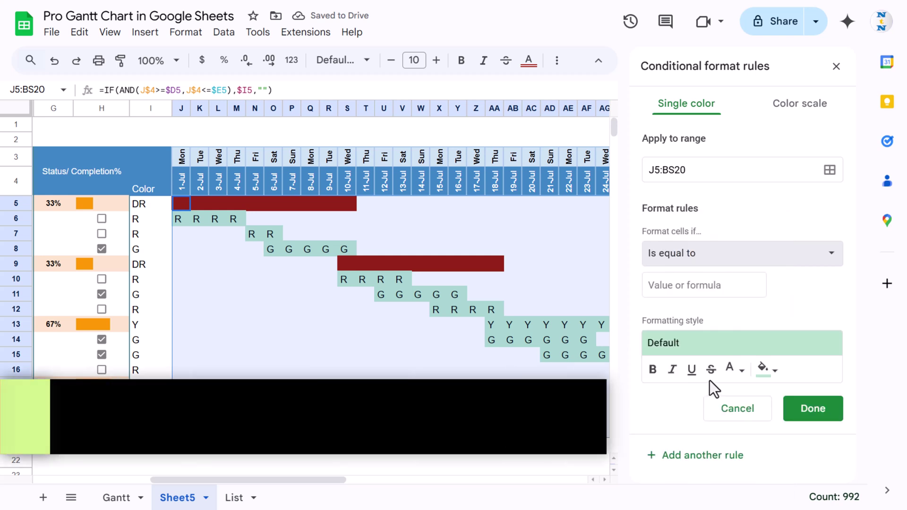
left_click(685, 279)
type("Y")
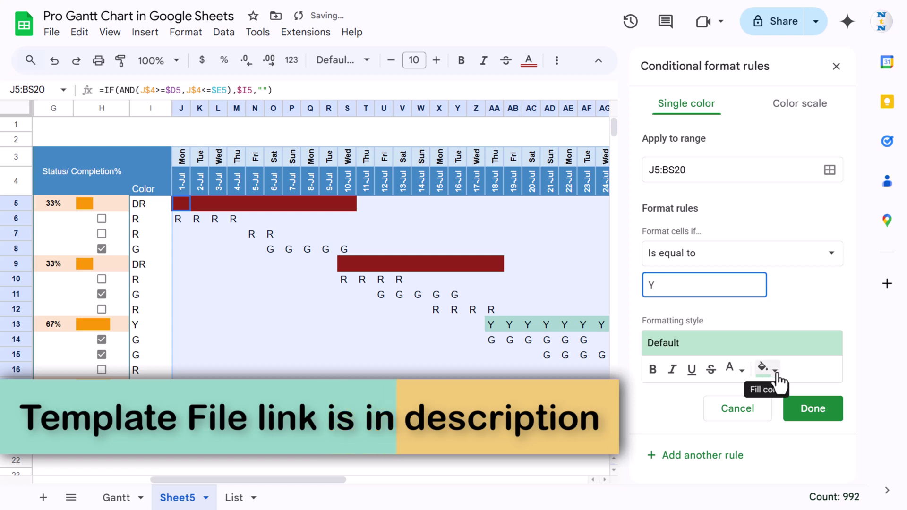
Give the Y rule the standard yellow for both fill and text color, and save the rule
left_click(776, 374)
left_click(683, 298)
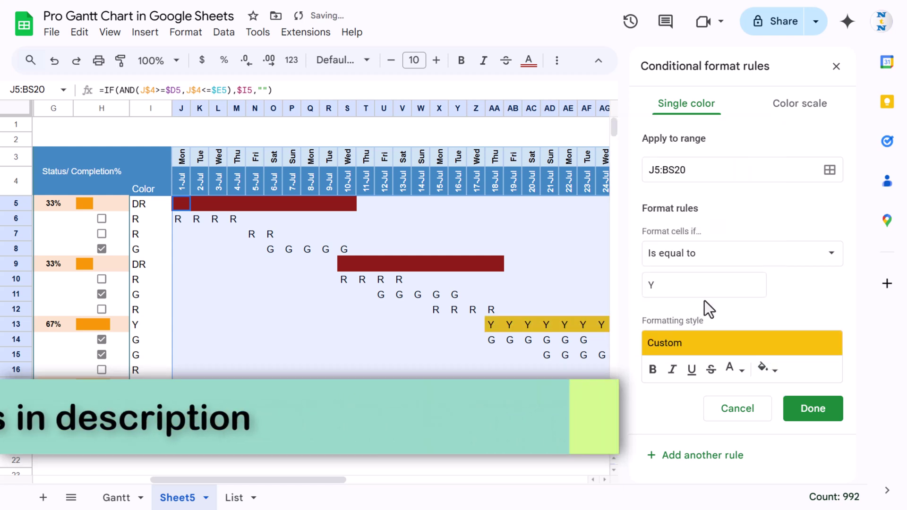
left_click(731, 367)
left_click(803, 306)
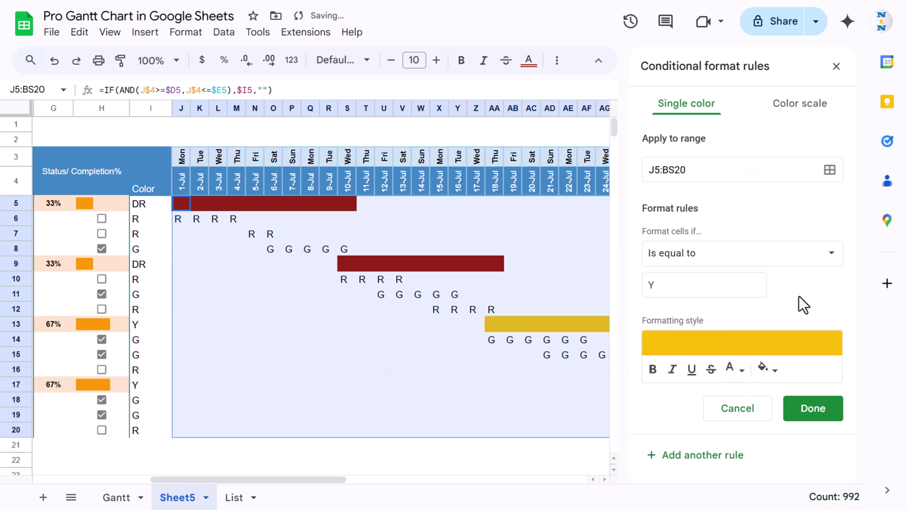
left_click(807, 408)
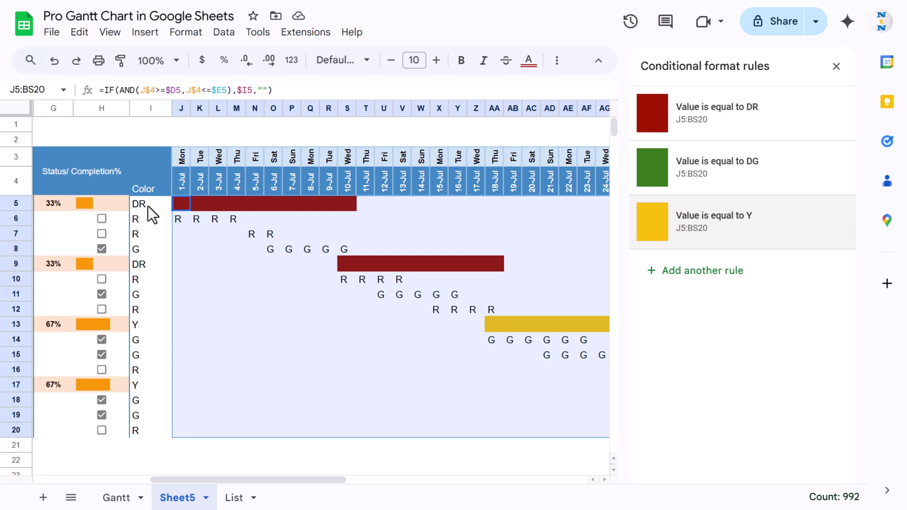
Add another conditional formatting rule for J5:BS20 with the condition Is equal to R
left_click(684, 273)
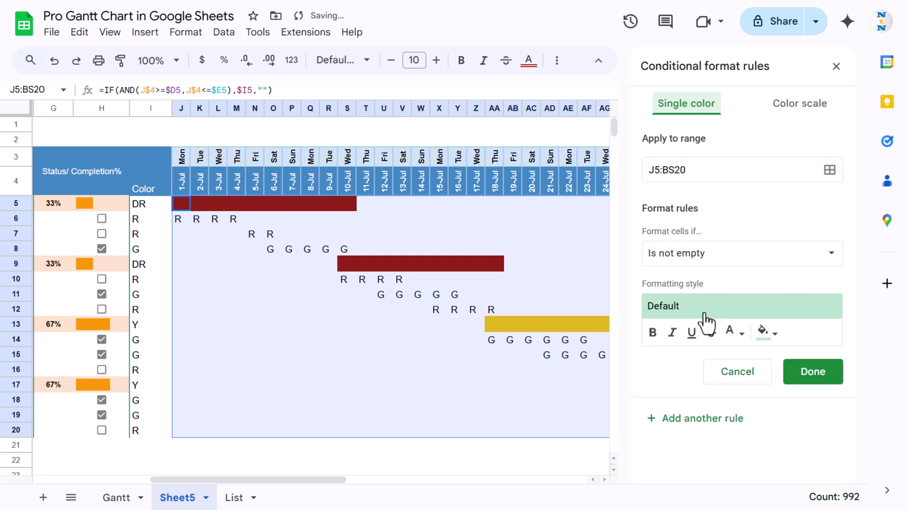
left_click(708, 265)
scroll(713, 314, "down", 4)
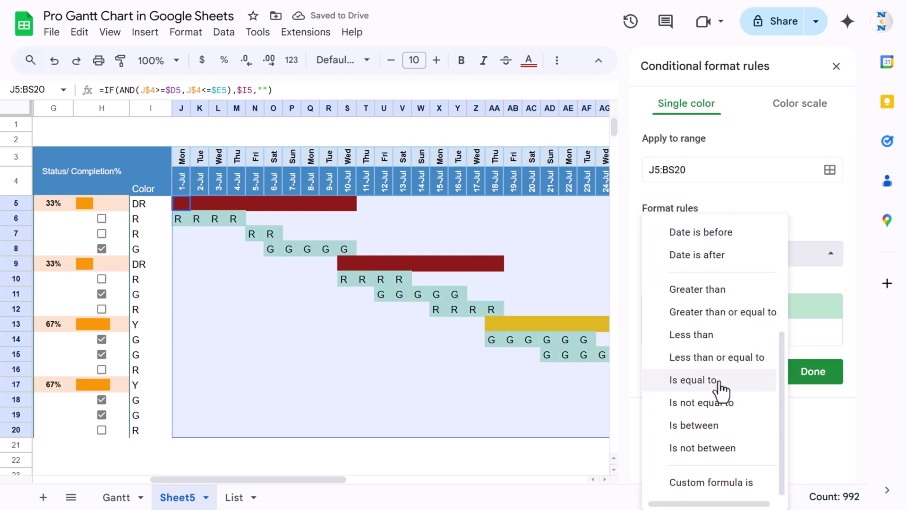
left_click(717, 385)
left_click(688, 285)
type("R")
Give the R rule the standard red for both fill and text color, and save the rule
left_click(768, 369)
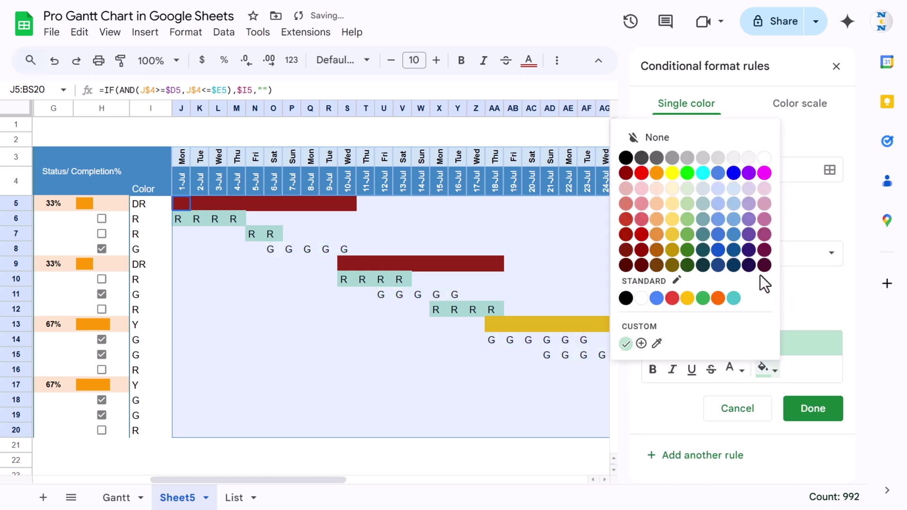
left_click(673, 298)
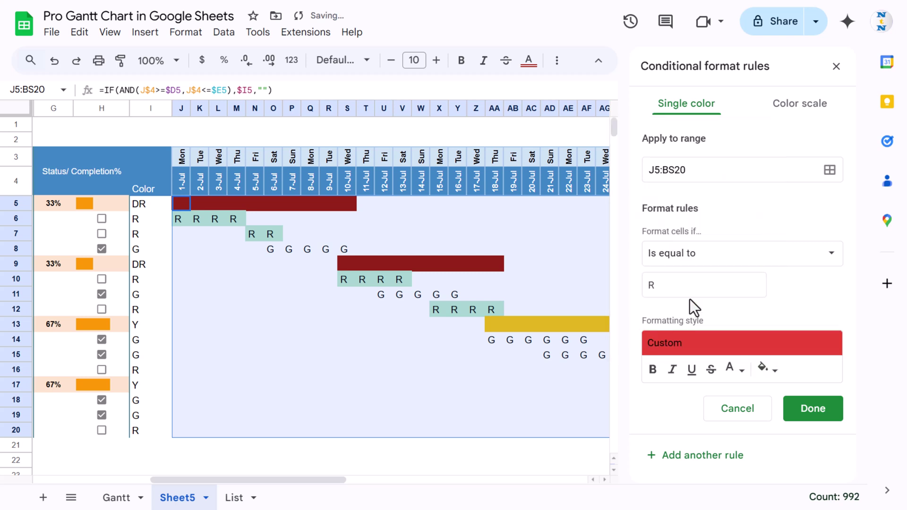
left_click(739, 369)
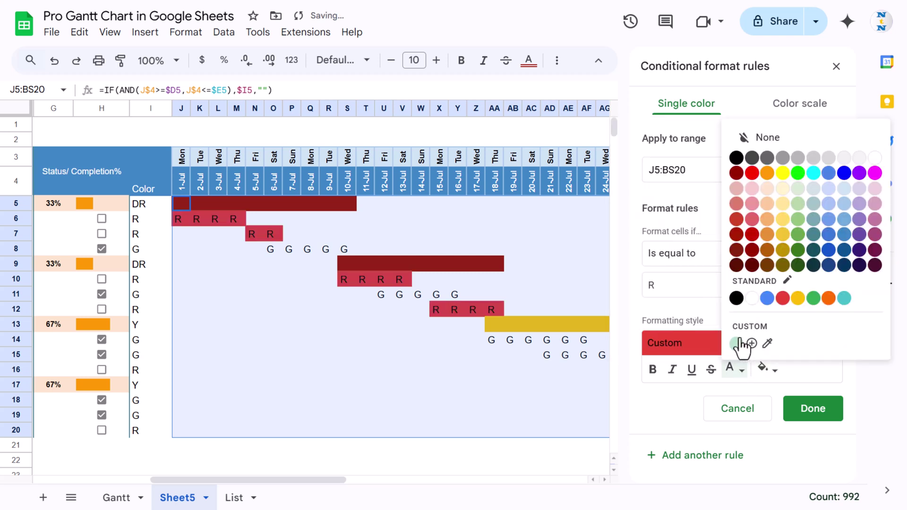
left_click(783, 299)
left_click(809, 409)
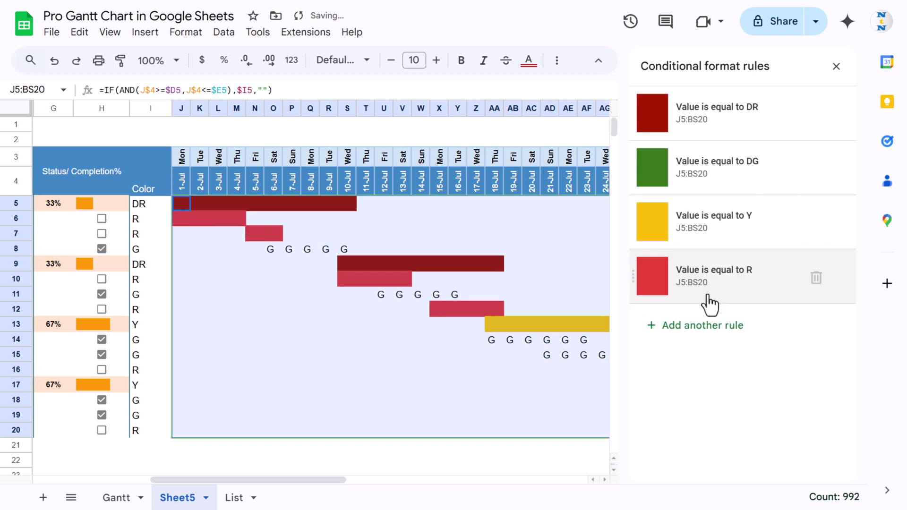
Add another conditional formatting rule for J5:BS20 with the condition Is equal to G
left_click(710, 336)
left_click(718, 258)
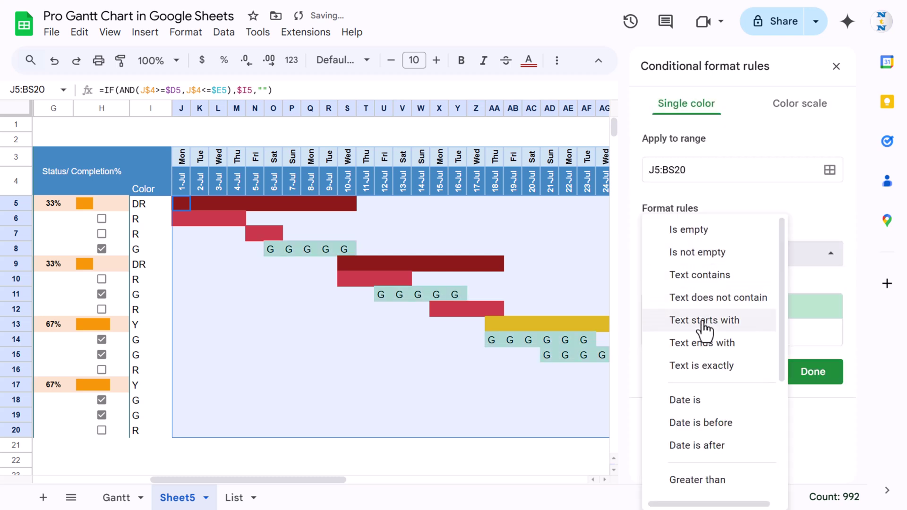
scroll(706, 326, "down", 4)
left_click(711, 383)
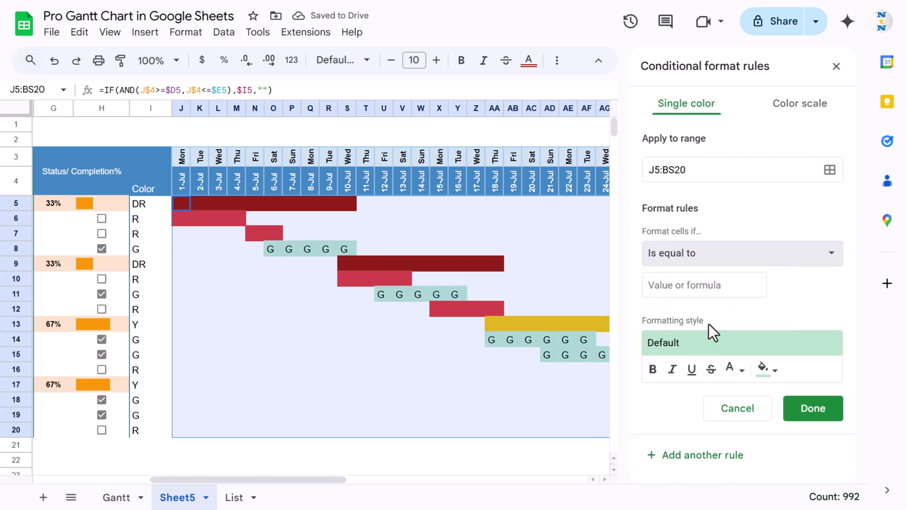
left_click(701, 286)
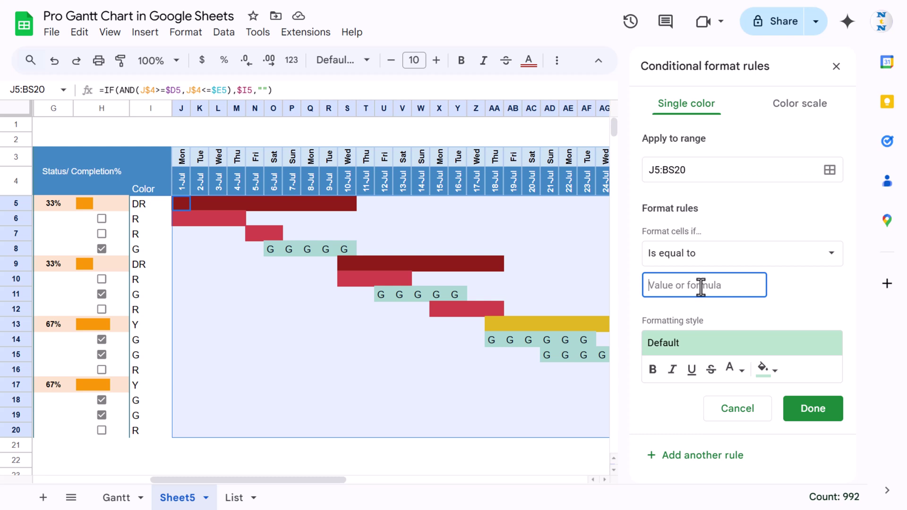
type("G")
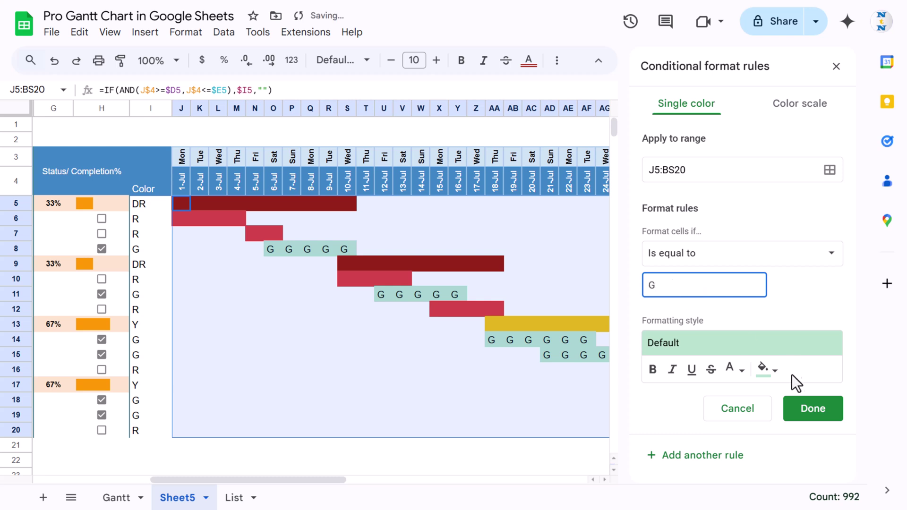
Give the G rule the medium green (dark green 1) for both fill and text color, save it and close the conditional format rules
left_click(775, 371)
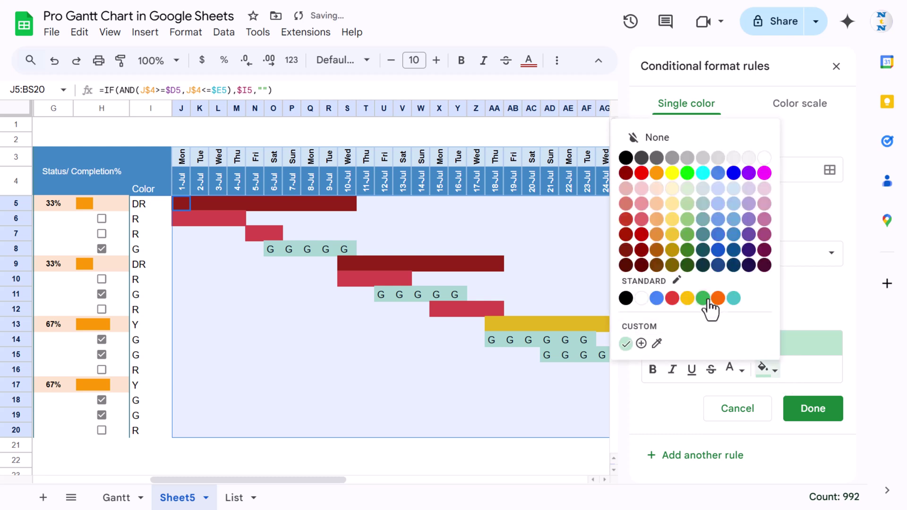
left_click(689, 237)
left_click(734, 370)
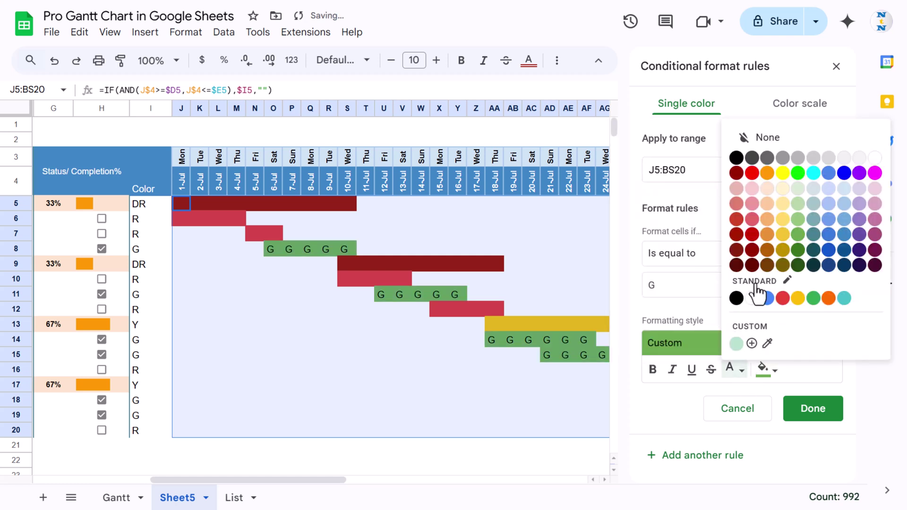
left_click(798, 235)
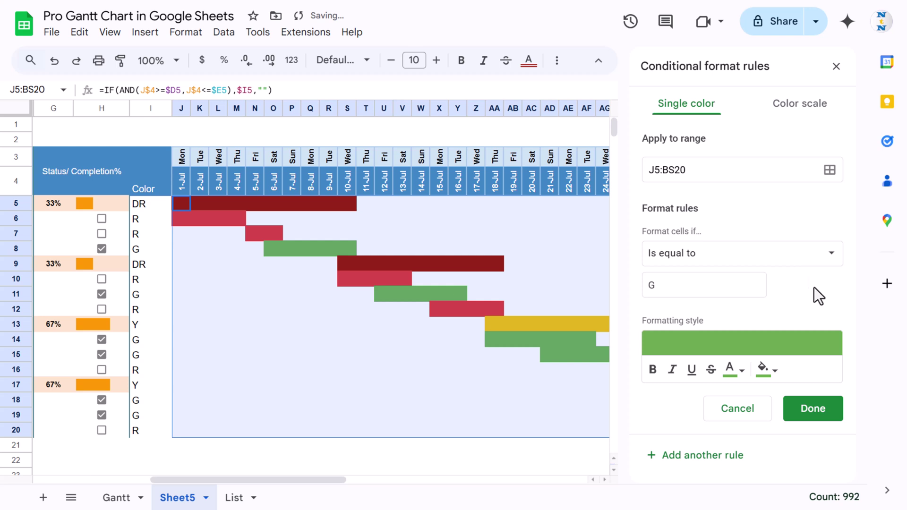
left_click(812, 407)
left_click(836, 66)
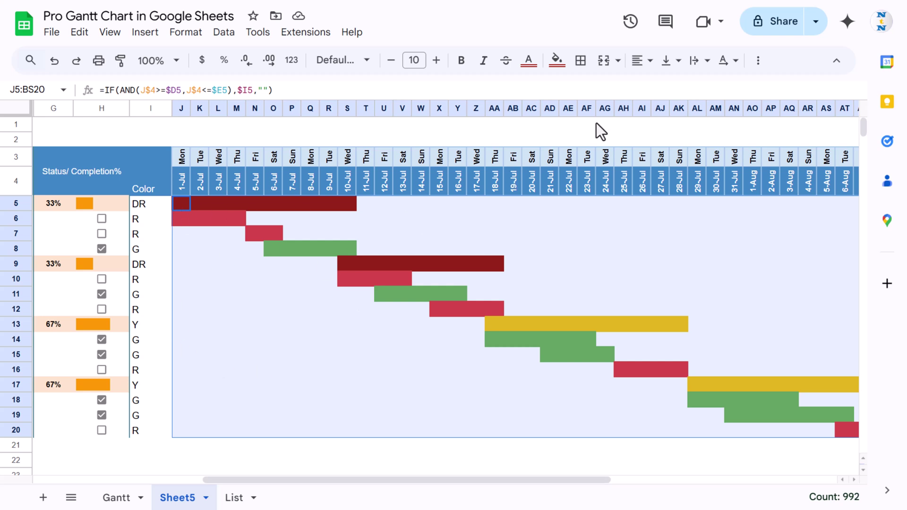
Apply white inner horizontal borders to the timeline range J5:BS20 to separate the bars
left_click(581, 60)
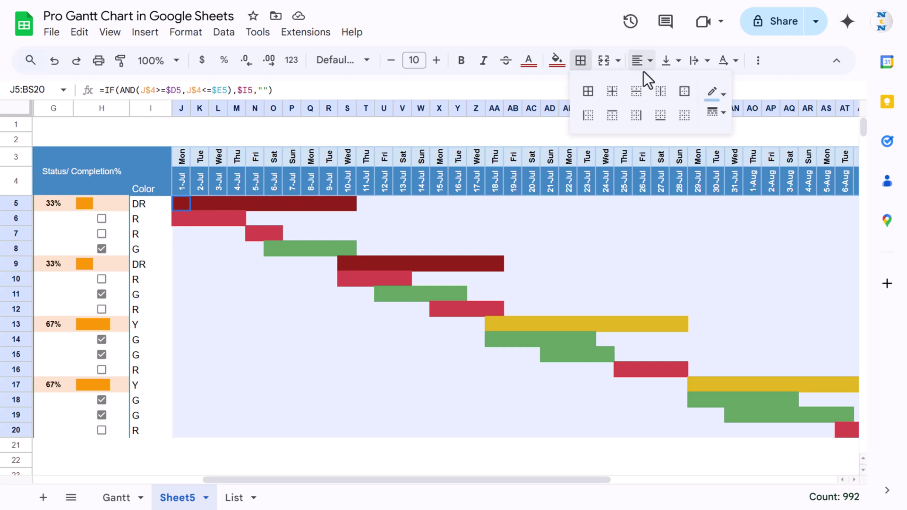
left_click(722, 95)
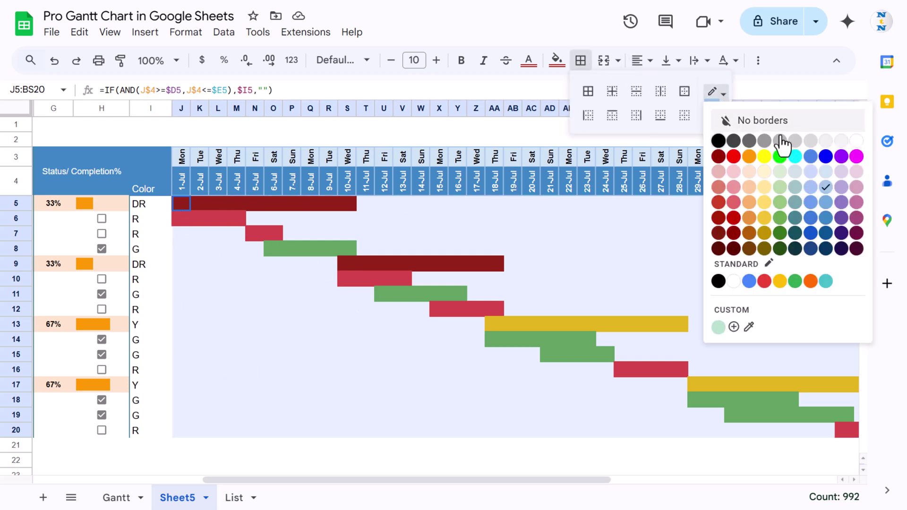
left_click(856, 141)
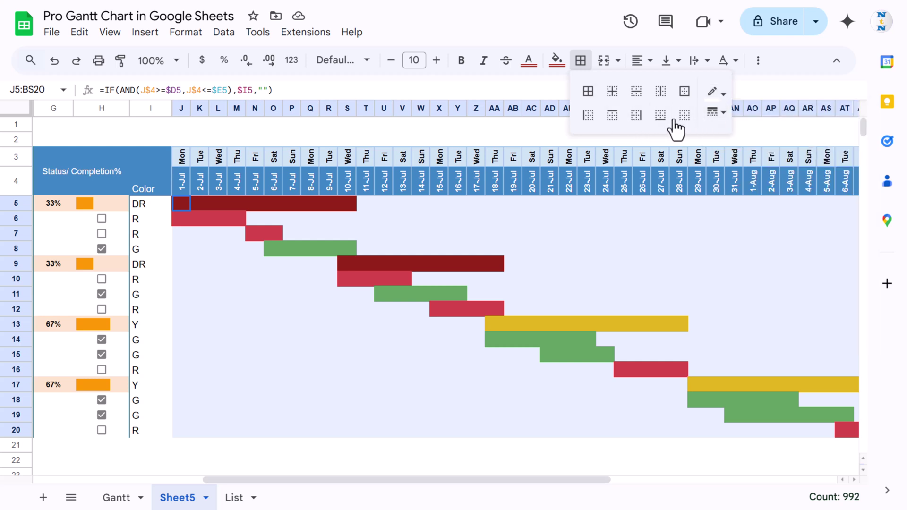
left_click(637, 92)
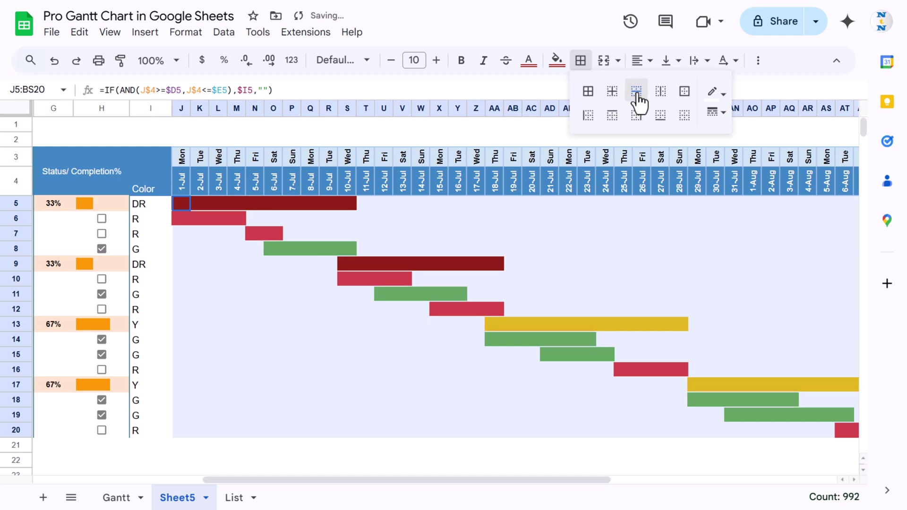
left_click(439, 203)
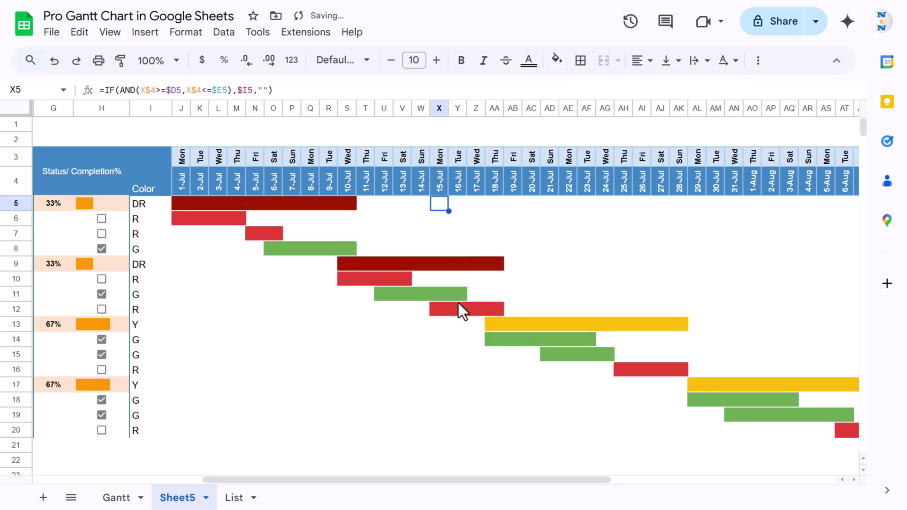
Hide the Color helper column I
left_click(149, 182)
left_click(146, 109)
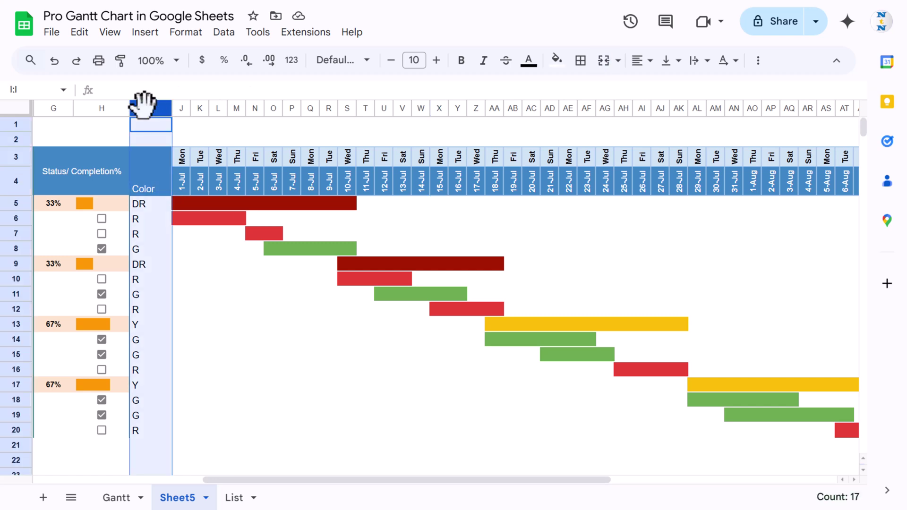
right_click(147, 109)
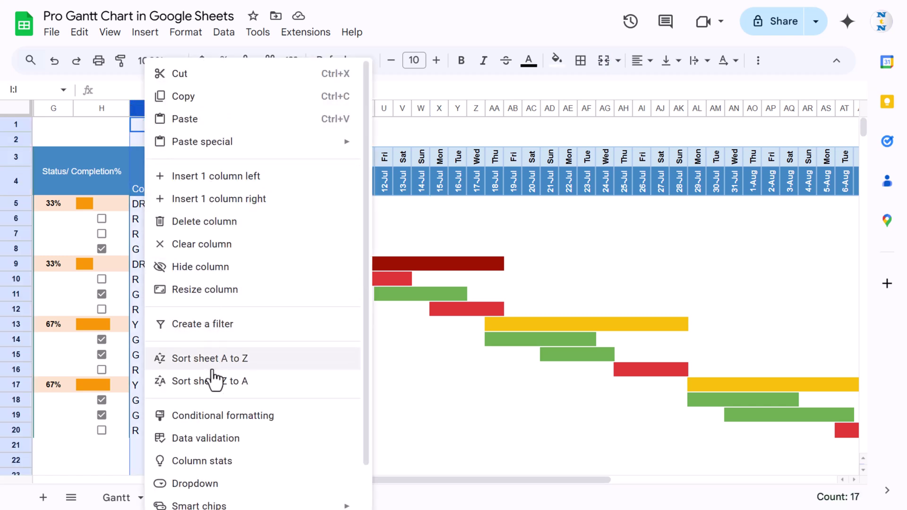
left_click(203, 267)
left_click(175, 264)
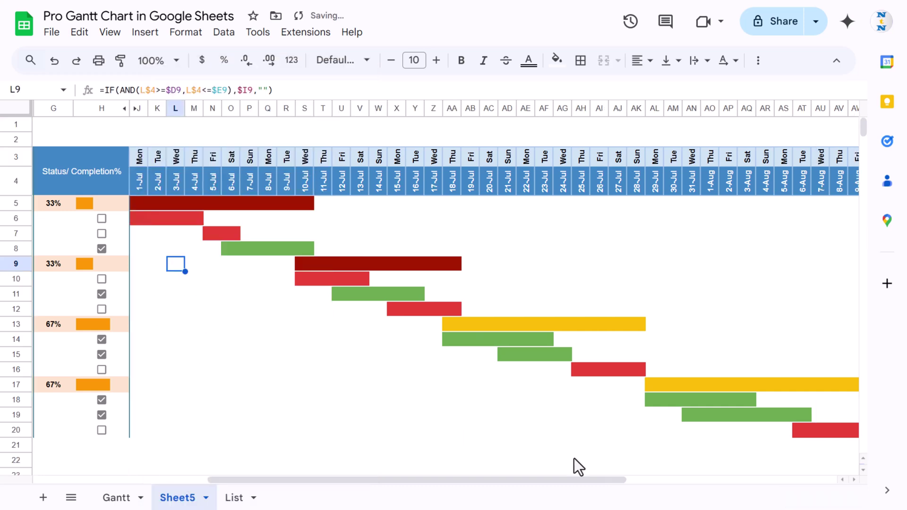
Test the Project Planning checkboxes by unticking Identify key milestones and ticking Define project scope, Create project timeline and Identify key milestones
left_click_drag(571, 481, 364, 477)
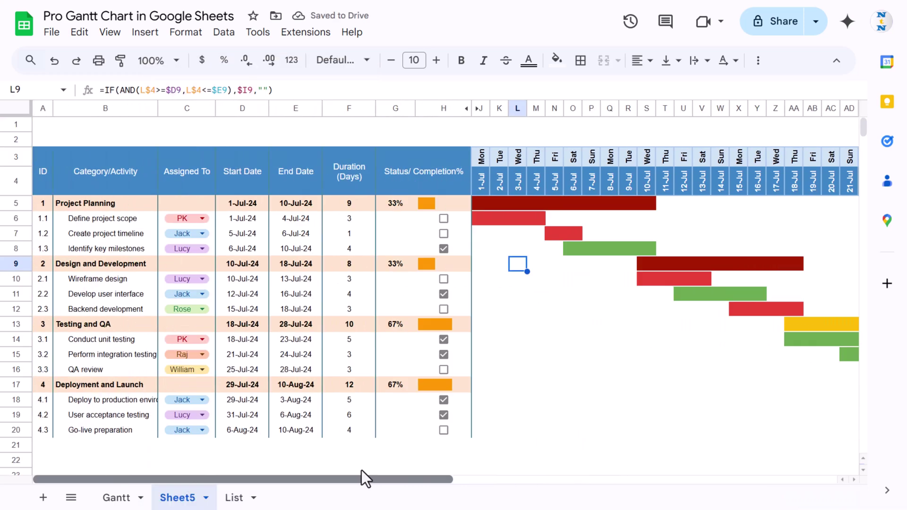
left_click(445, 247)
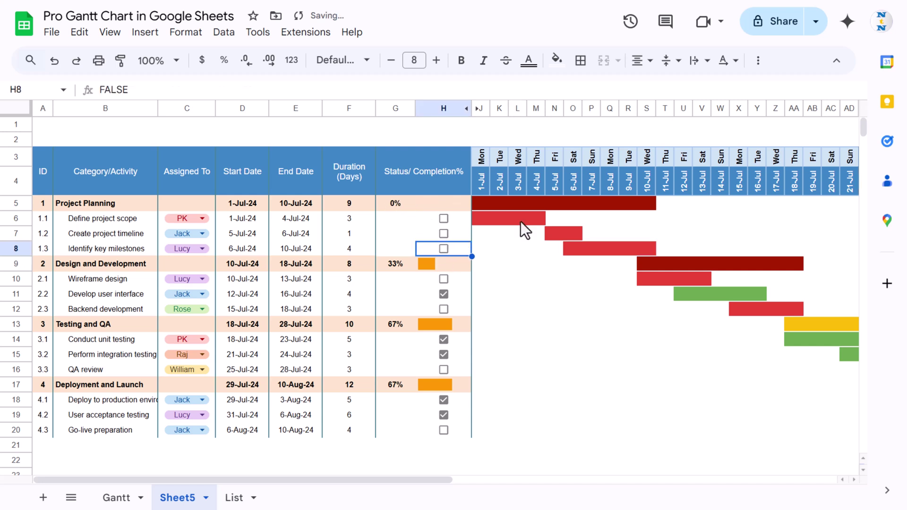
left_click(444, 220)
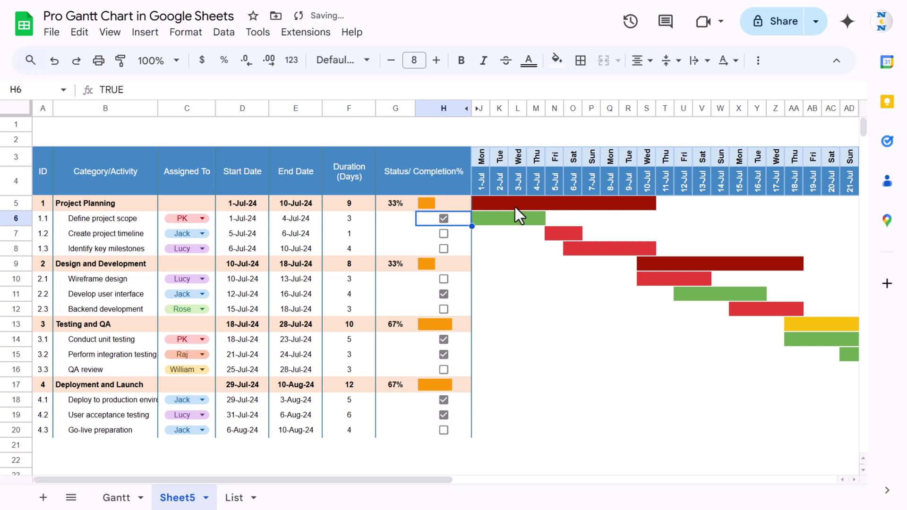
left_click(444, 236)
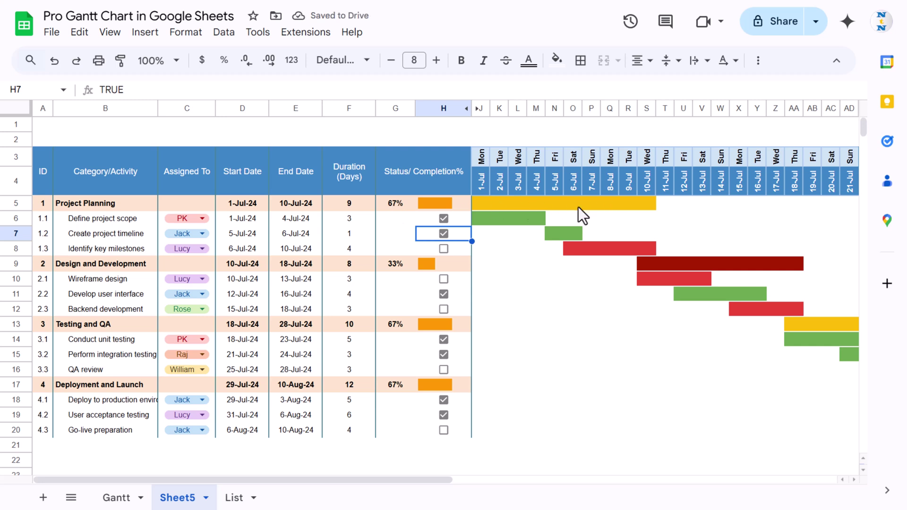
left_click(444, 247)
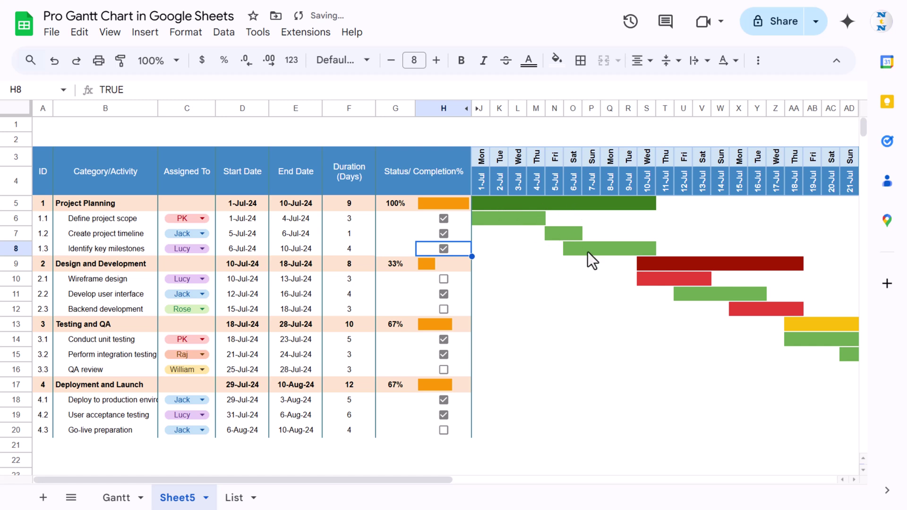
Mark Wireframe design and Backend development as completed under Design and Development
left_click(444, 280)
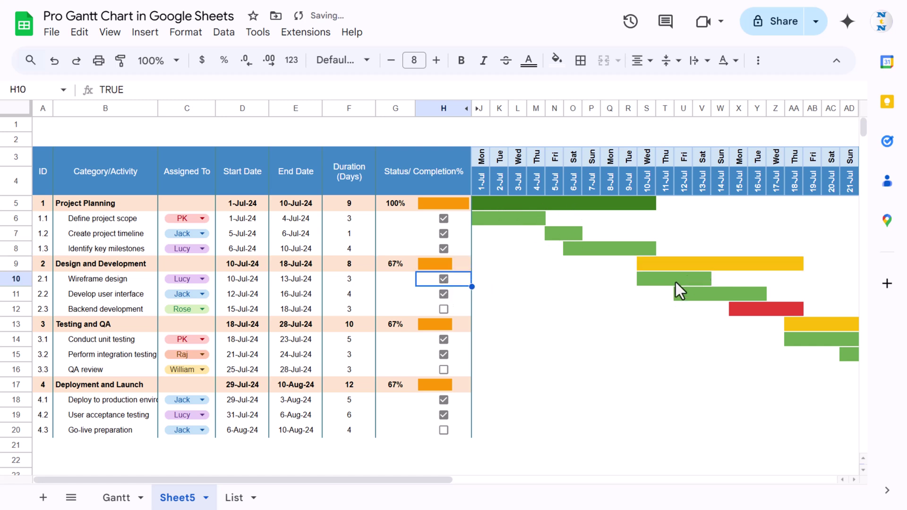
left_click(446, 309)
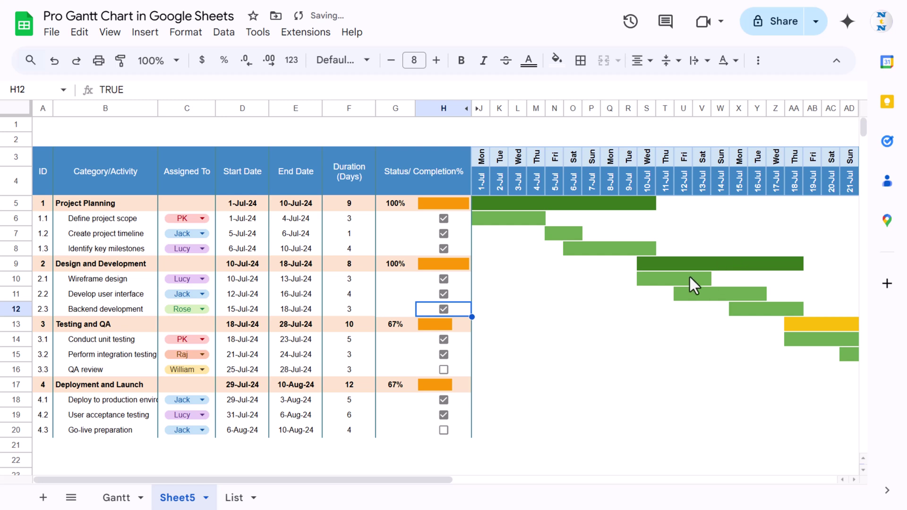
left_click(412, 171)
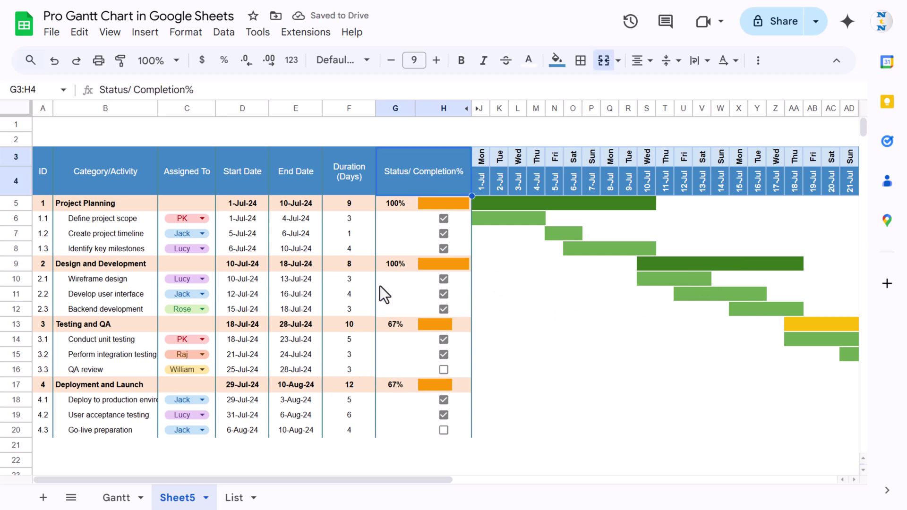